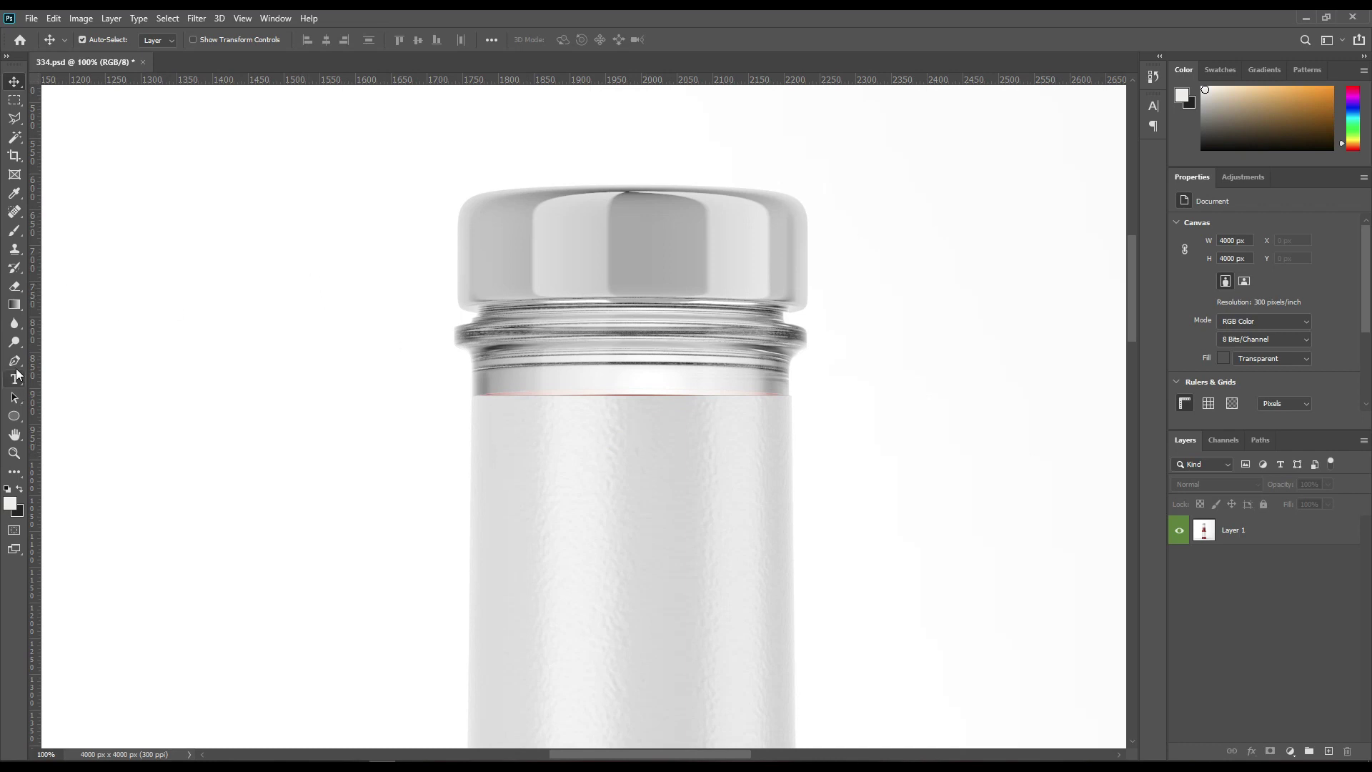
Step: Start a Pen tool shape along the outer edge of the bottle cap, from its lower left edge around to the right side
left_click(15, 361)
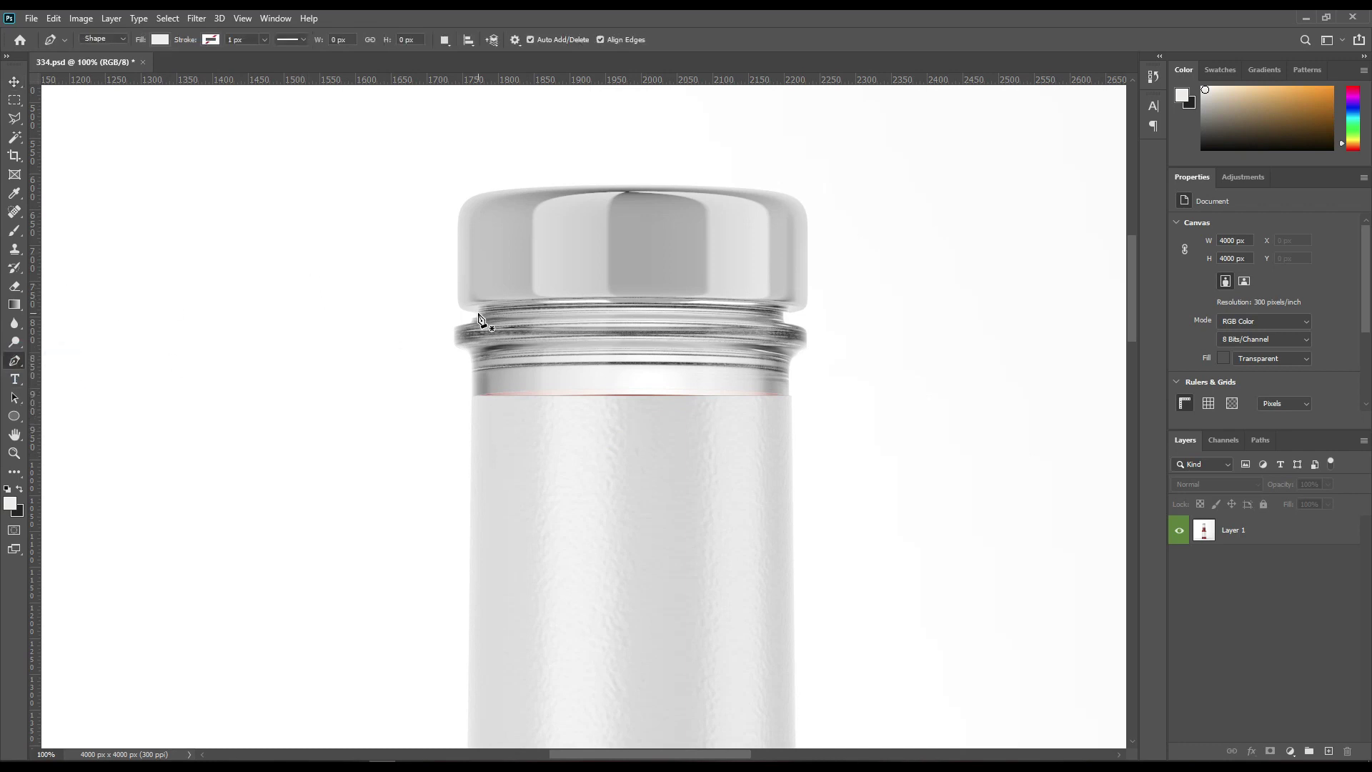
left_click(479, 313)
left_click(458, 292)
left_click(458, 226)
left_click(488, 192)
left_click(769, 191)
left_click(807, 230)
left_click(807, 293)
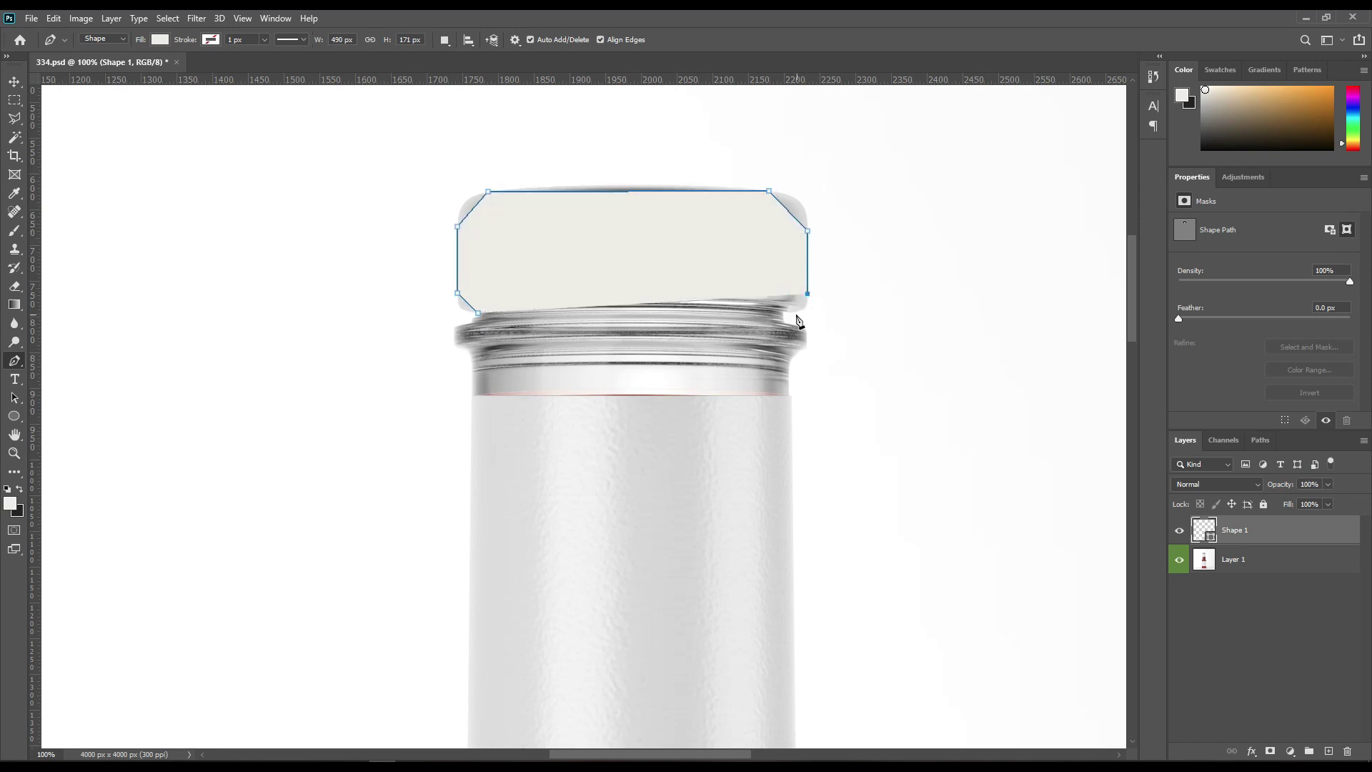
Step: Continue the shape outline down the right edge of the neck, shoulder and body to the base of the bottle
left_click(787, 313)
left_click(785, 323)
left_click(790, 372)
left_click(789, 394)
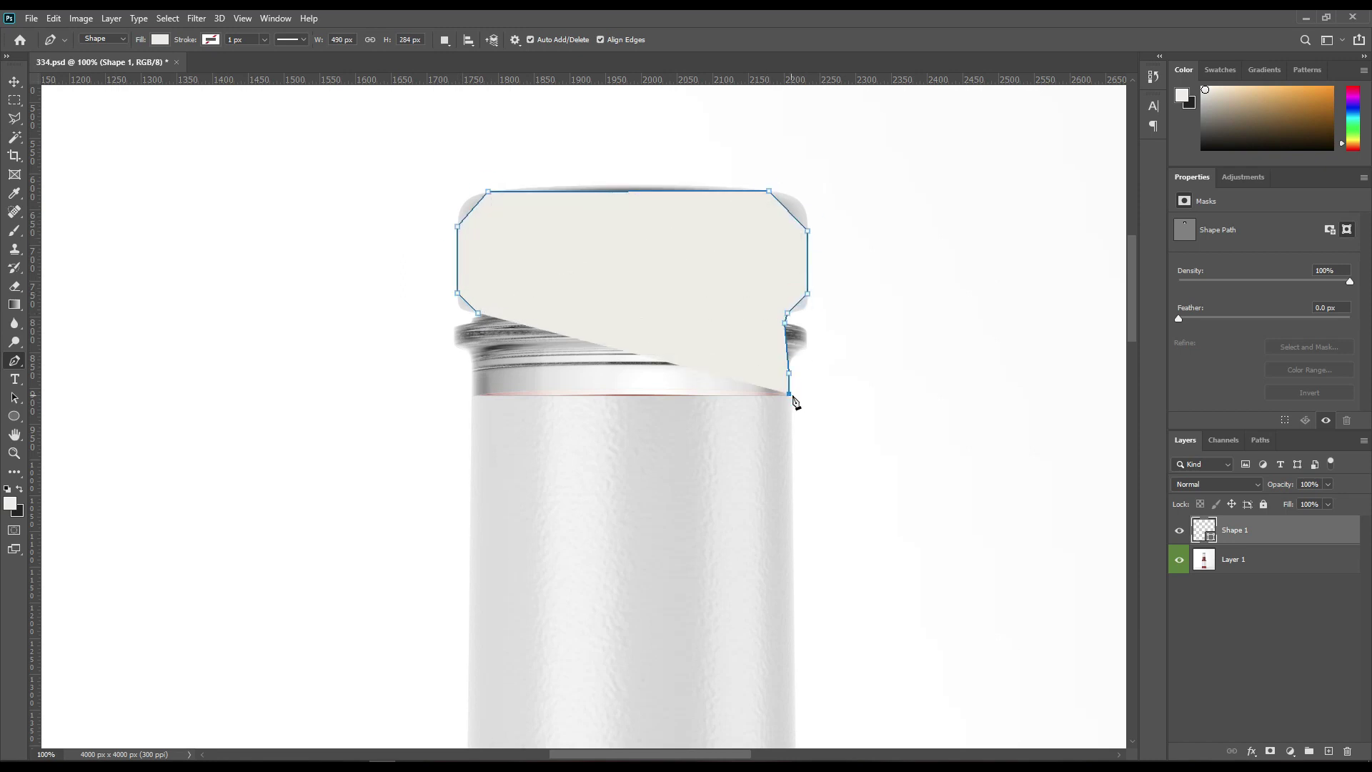
scroll(795, 402, "down", 10)
left_click(879, 527)
scroll(879, 500, "down", 2)
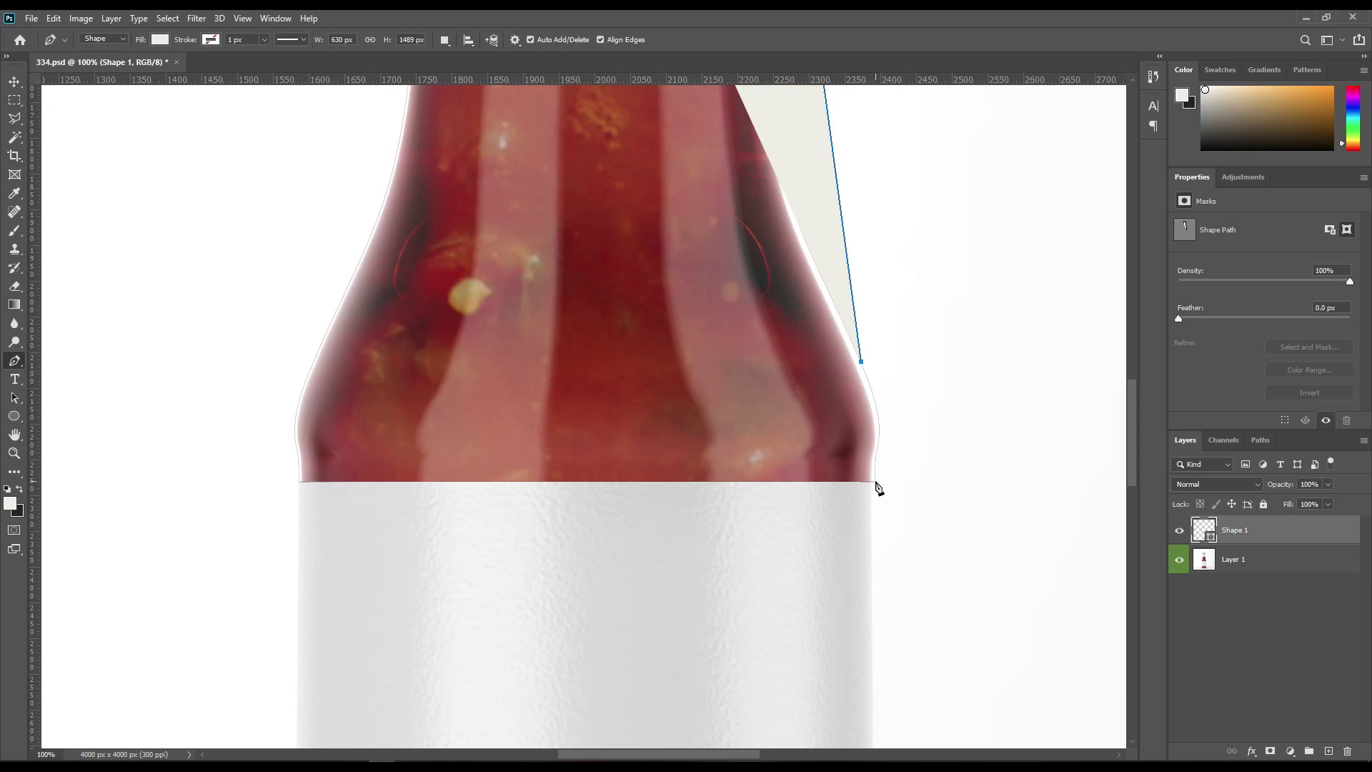
scroll(889, 479, "down", 10)
left_click(839, 565)
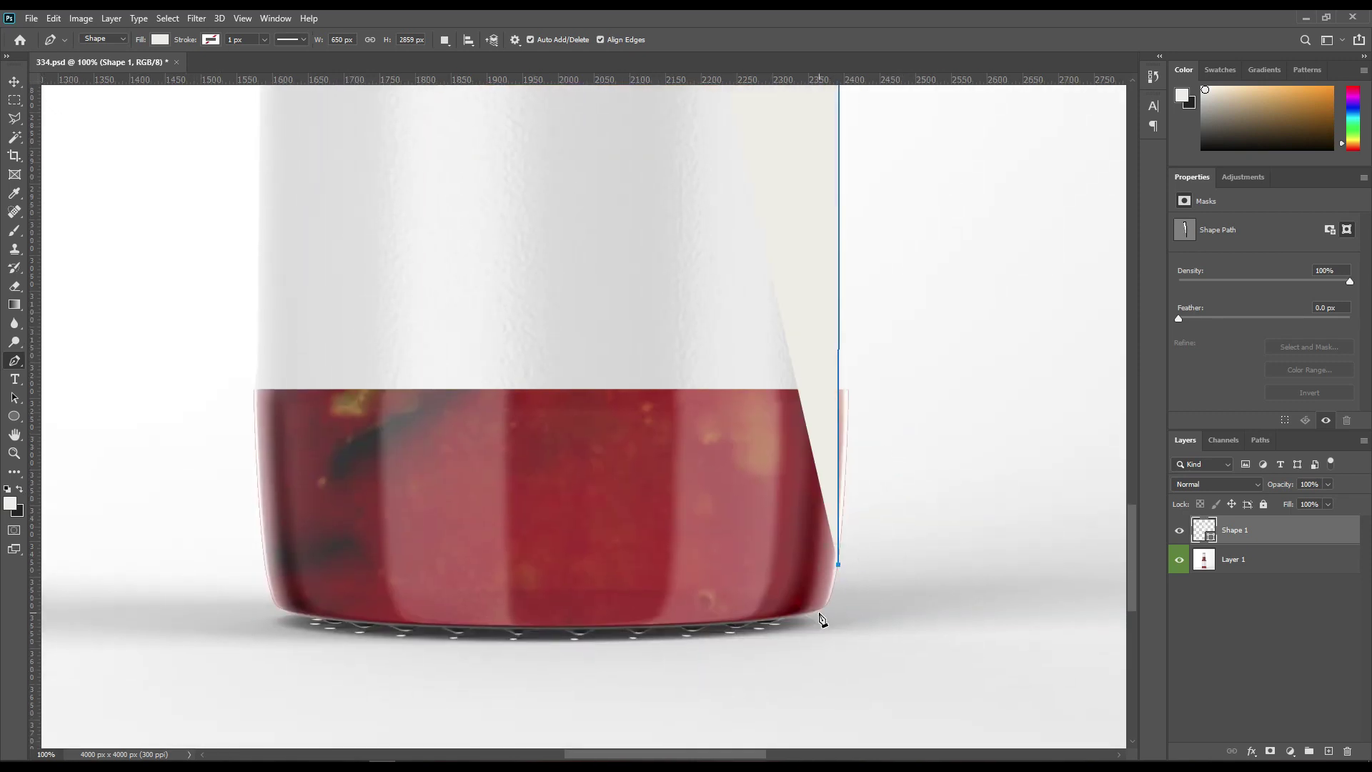
Step: Trace the bottle's bottom edge from right to left with closely spaced anchor points
left_click(781, 620)
left_click(757, 624)
left_click(725, 626)
left_click(681, 628)
left_click(653, 629)
left_click(596, 630)
left_click(564, 630)
left_click(535, 630)
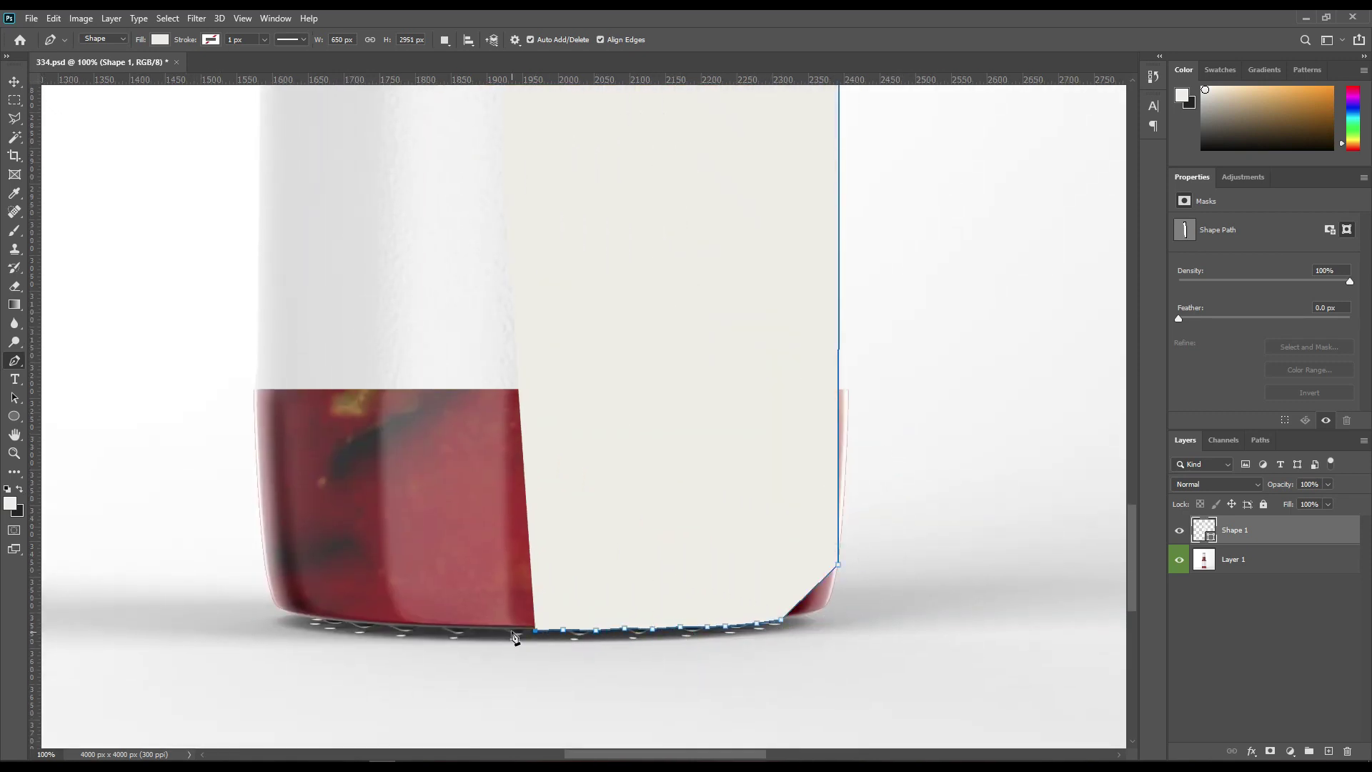
left_click(501, 629)
left_click(472, 629)
left_click(441, 629)
left_click(419, 628)
left_click(386, 627)
left_click(375, 627)
left_click(345, 623)
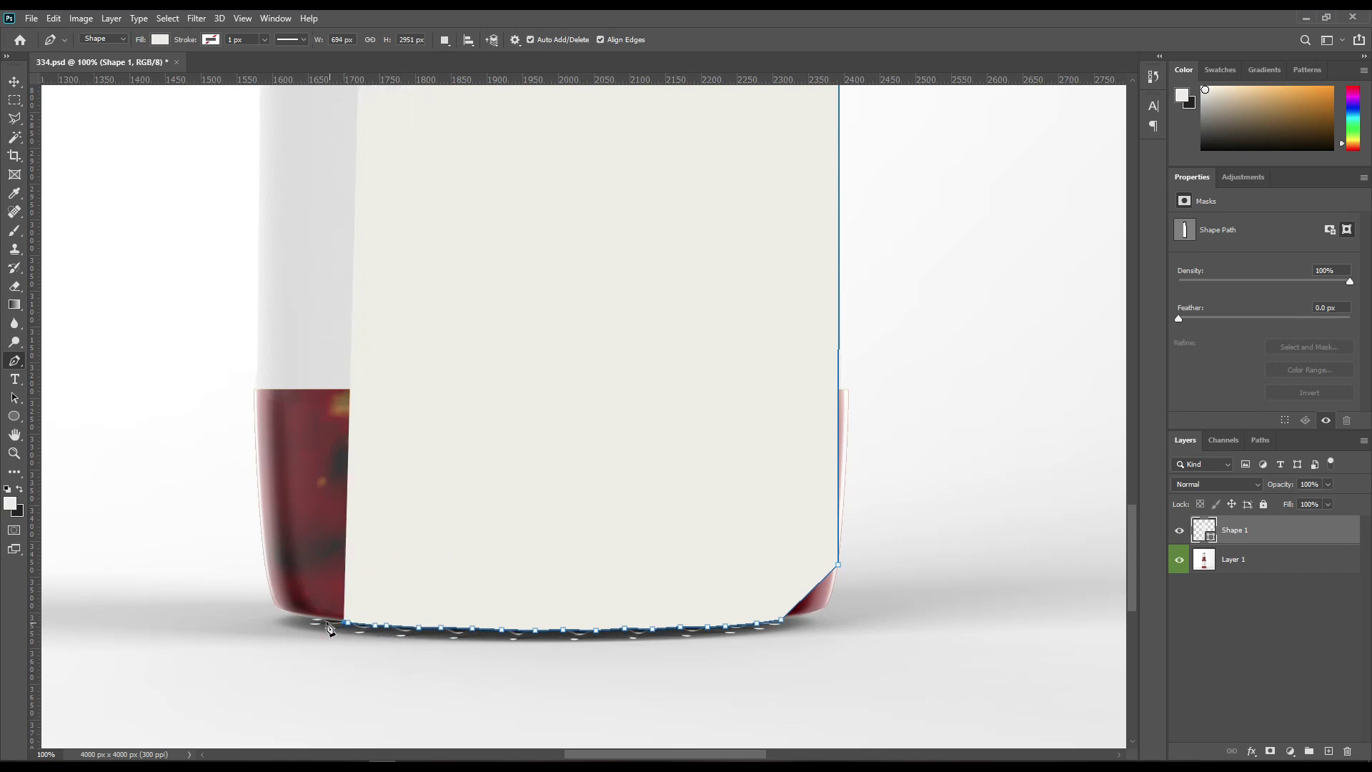
left_click(318, 622)
Step: Run the outline up the bottle's left side to the cap, giving a shape about 807 by 2951 px
left_click(269, 582)
scroll(329, 557, "up", 6)
left_click(279, 408)
scroll(715, 460, "up", 5)
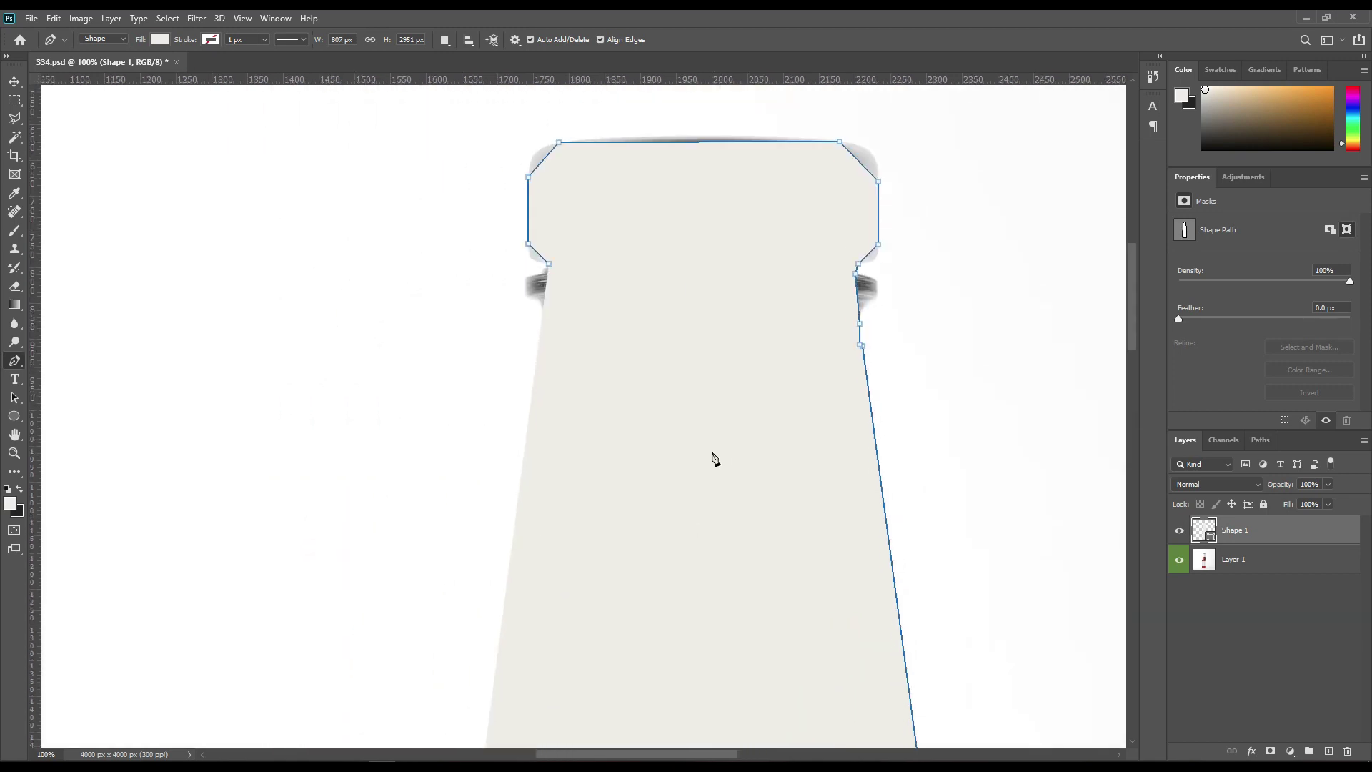
Step: Set the Shape 1 layer's opacity to 0% and bend its path with added anchor points around the cap and neck ring
key("0")
key("0")
left_click(69, 400)
left_click(530, 277)
left_click_drag(541, 180, 533, 173)
left_click_drag(696, 163, 696, 155)
left_click_drag(857, 182, 869, 176)
left_click(871, 273)
left_click_drag(858, 288, 877, 343)
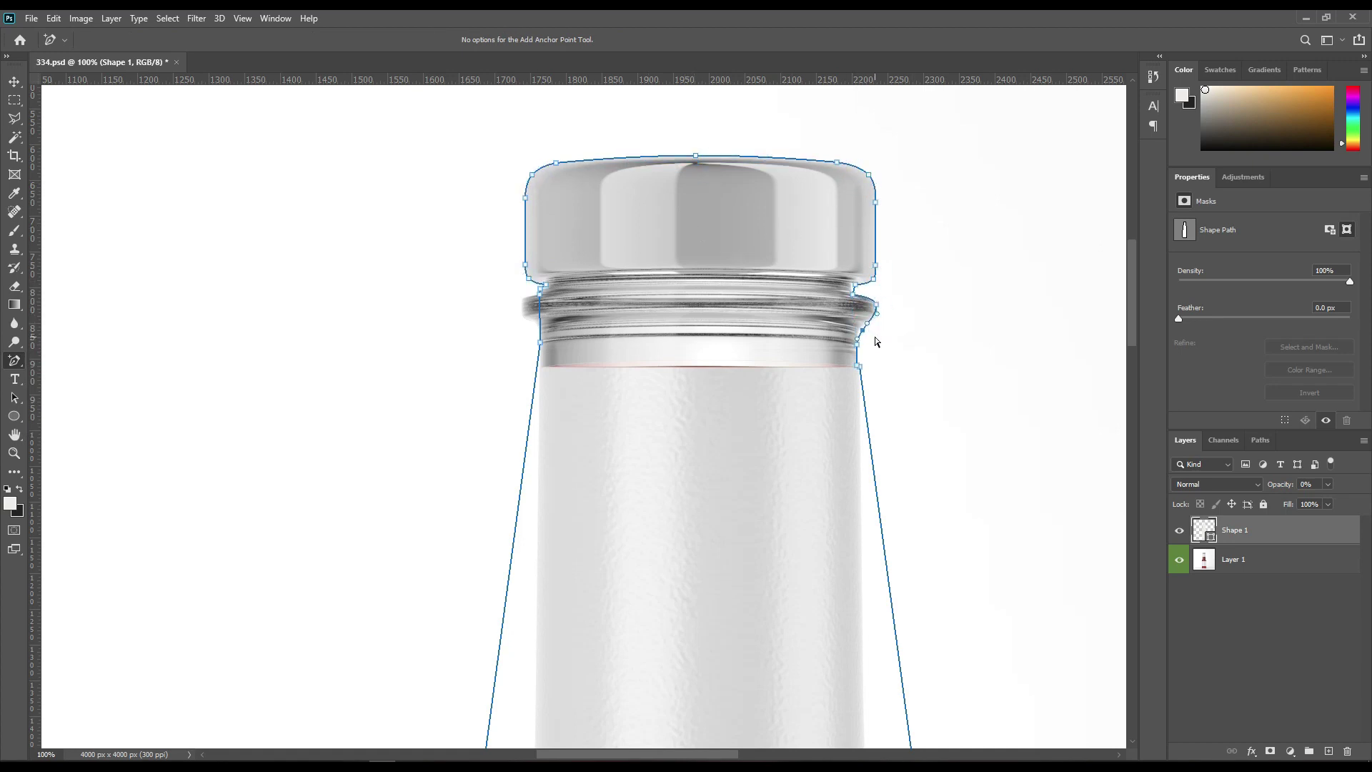
left_click_drag(540, 307, 521, 307)
Step: Curve the Shape 1 path along both sides of the neck and shoulders to follow the bottle's contour
left_click_drag(699, 582, 694, 365)
scroll(694, 365, "down", 5)
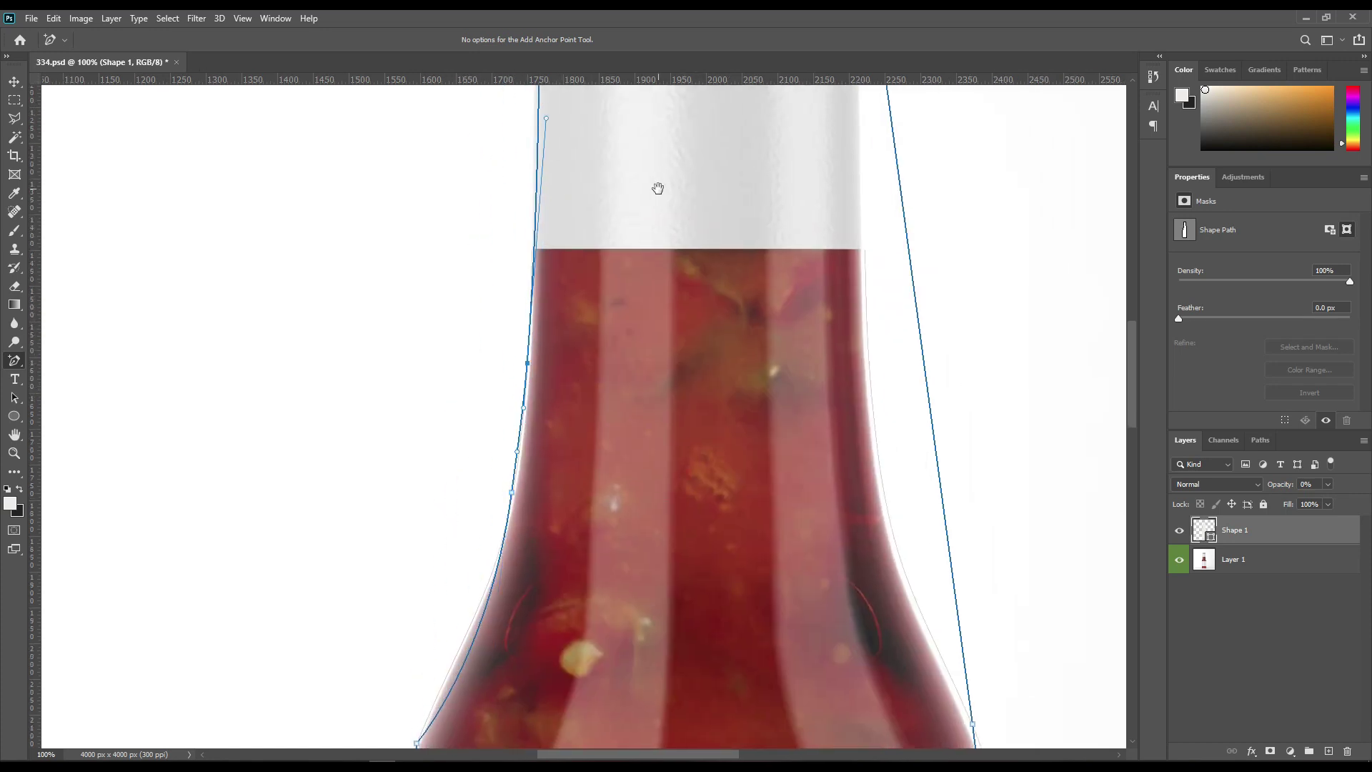
scroll(655, 190, "up", 5)
scroll(748, 428, "down", 6)
left_click(585, 450)
left_click(584, 455)
left_click_drag(532, 572, 526, 568)
left_click_drag(636, 229, 457, 351)
left_click_drag(440, 464, 435, 469)
left_click_drag(873, 340, 921, 579)
scroll(929, 546, "down", 2)
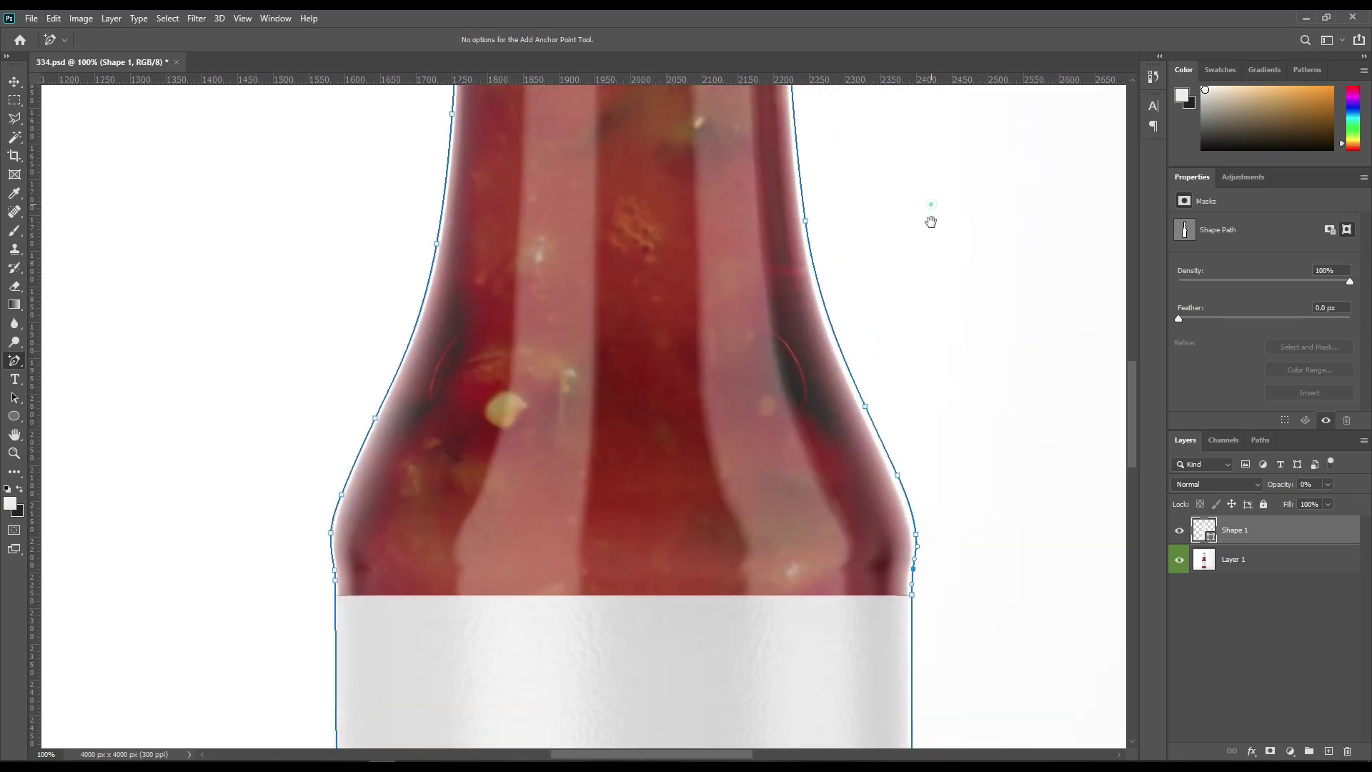
scroll(873, 509, "up", 5)
Step: Fit the Shape 1 path to the lower body, rounded corners and base of the bottle
scroll(895, 589, "down", 20)
left_click_drag(278, 416, 266, 411)
left_click_drag(829, 619, 840, 634)
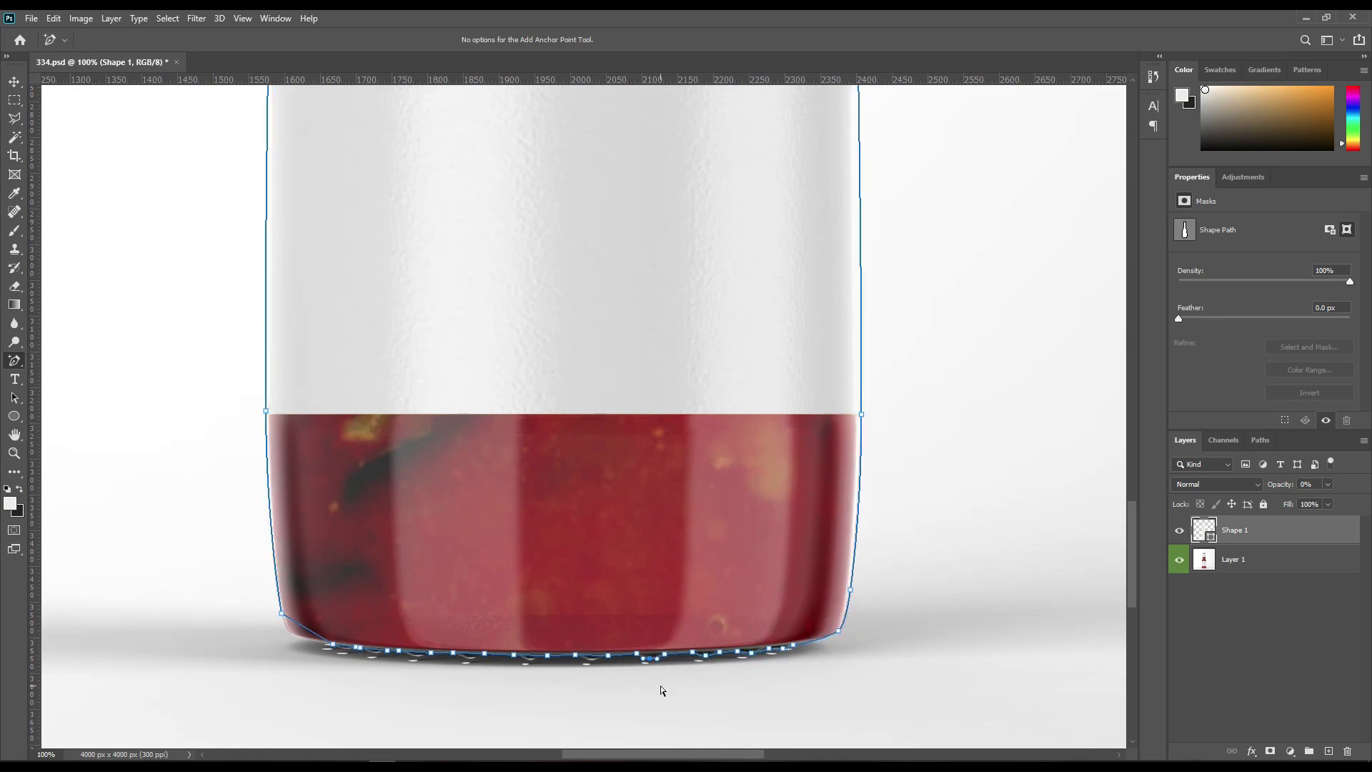
left_click(532, 661)
Step: Load the Shape 1 outline as a selection and copy the bottle from Layer 1 to a new layer
key("ctrl+0")
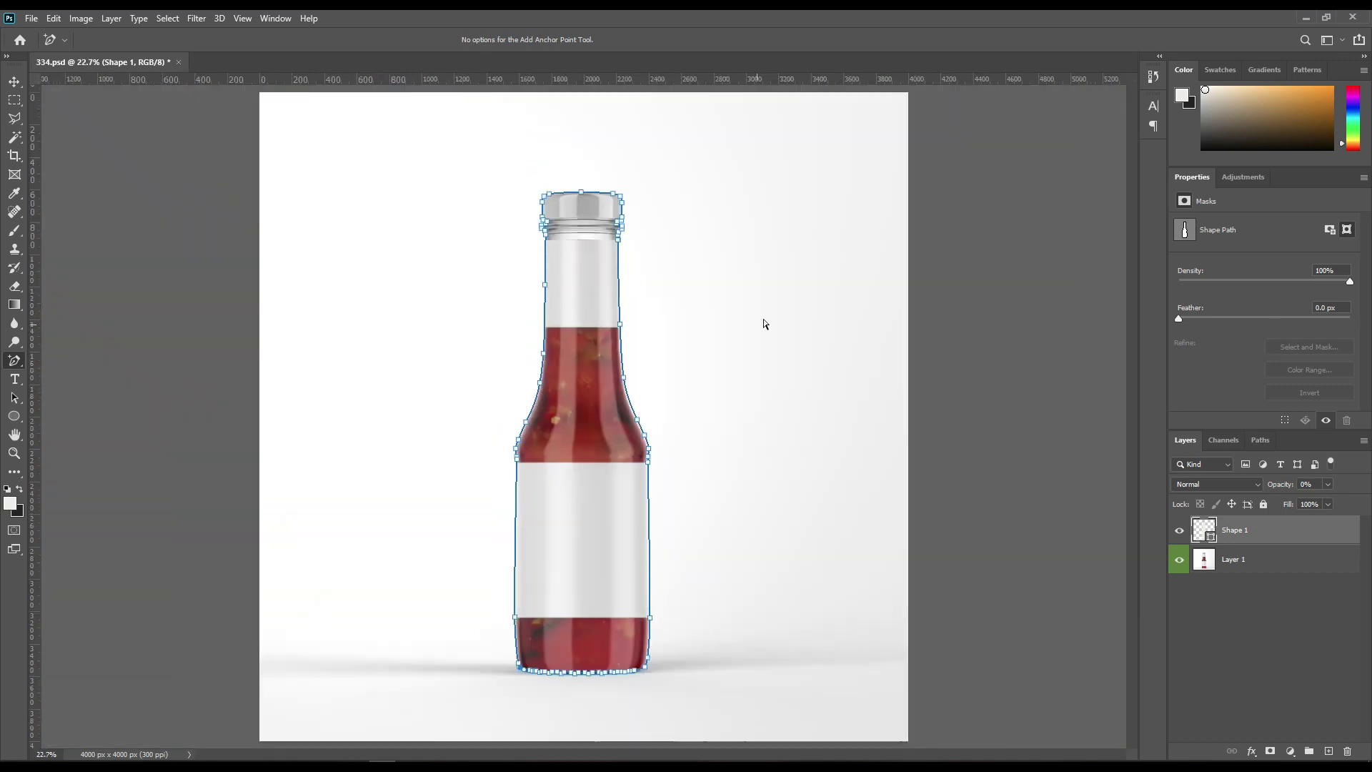
left_click(1209, 536, "ctrl")
left_click(1247, 564)
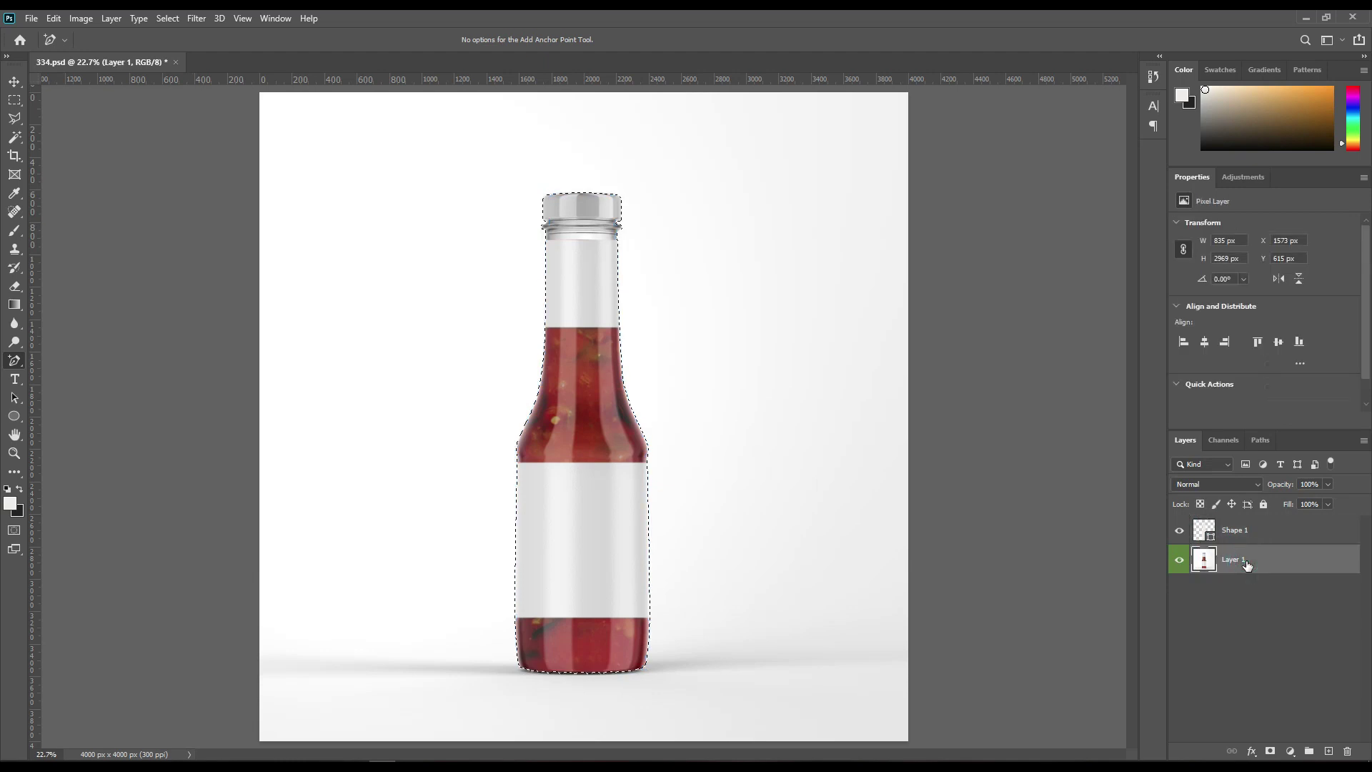
key("ctrl+j")
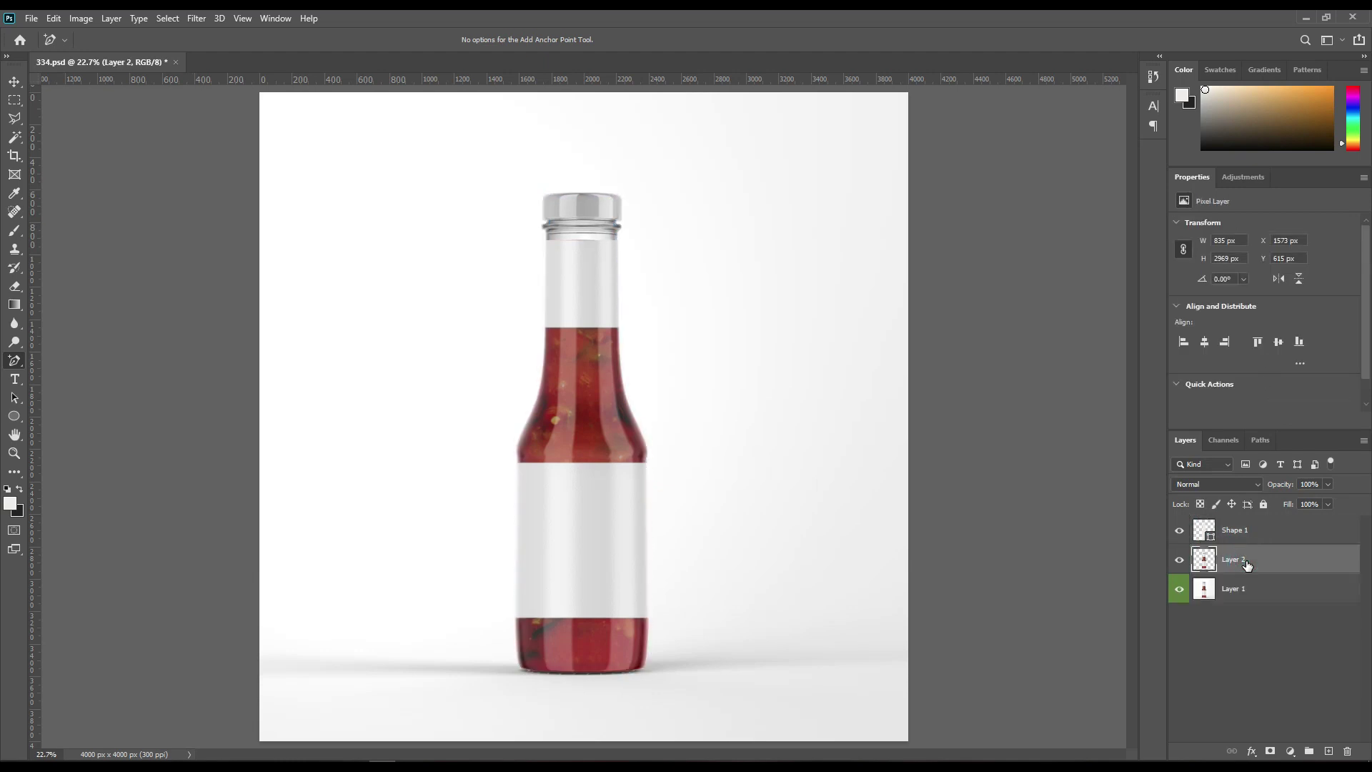
Step: Draw a loose Pen tool shape about 574 by 233 px around the cap, following its lower edge above the neck rings
left_click(1258, 589)
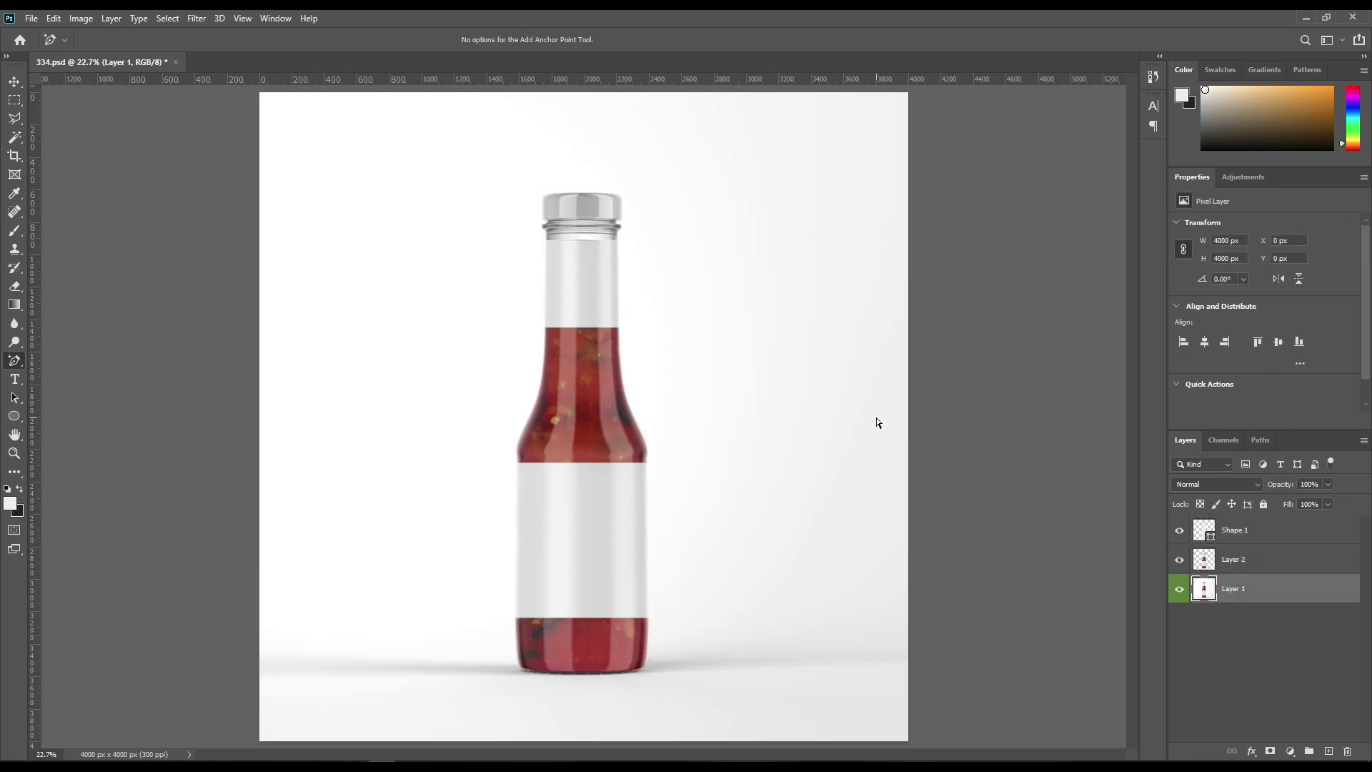
left_click(884, 417)
right_click(15, 366)
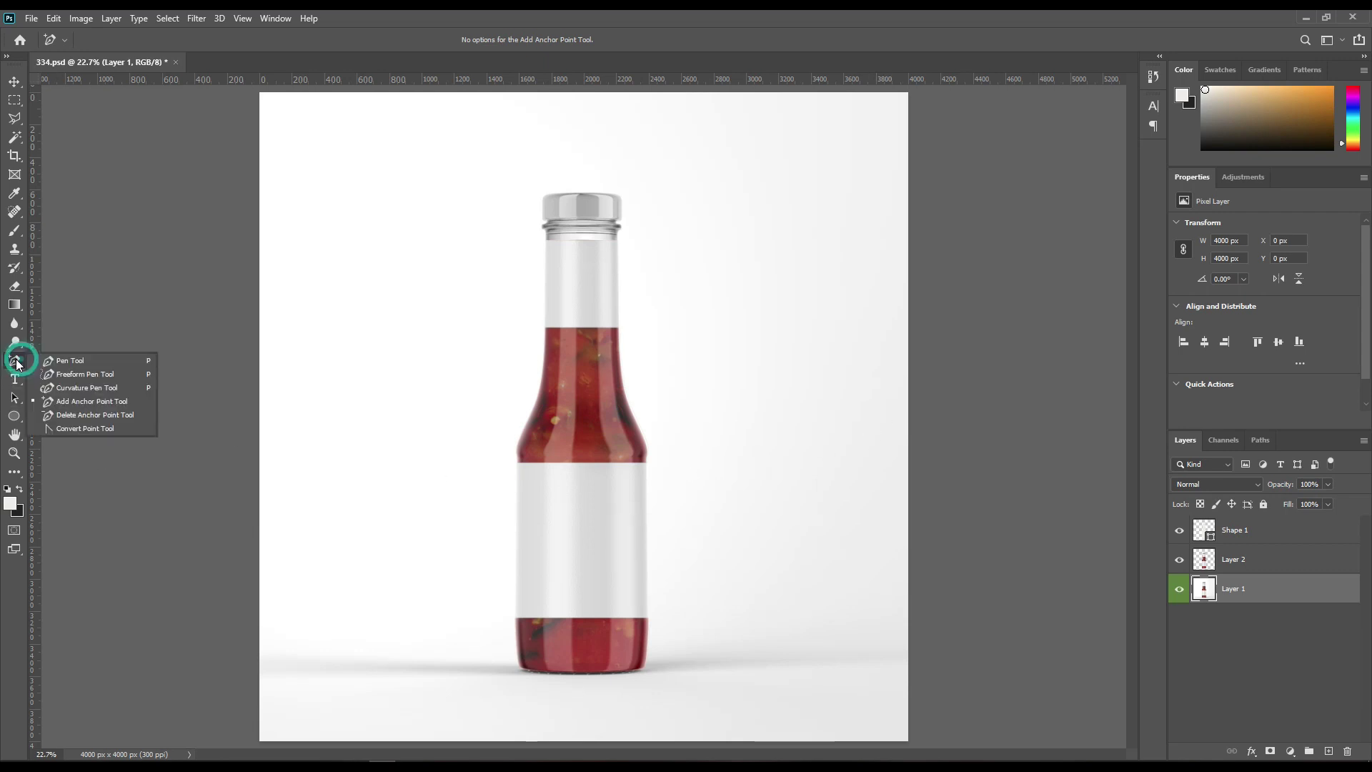
left_click(57, 359)
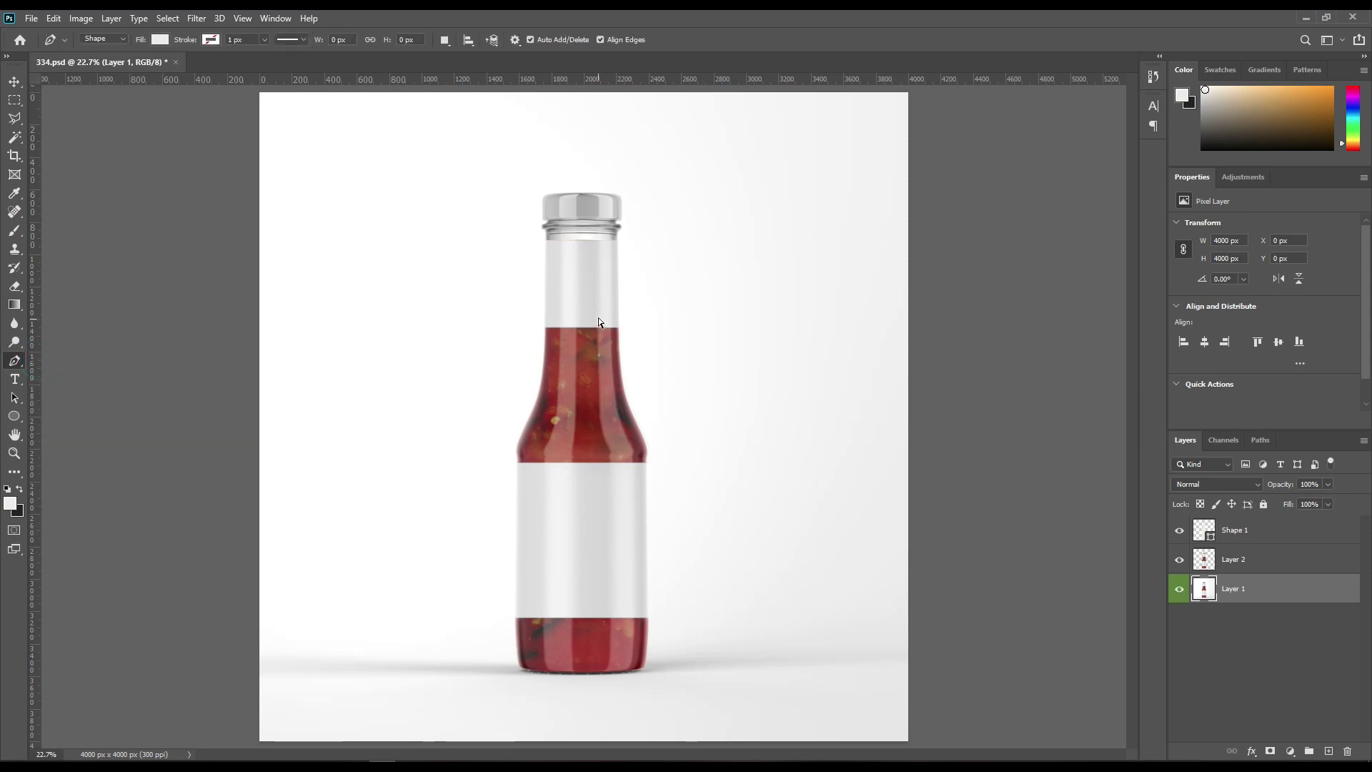
key("ctrl+plus")
key("ctrl+plus")
key("ctrl+plus")
key("ctrl+plus")
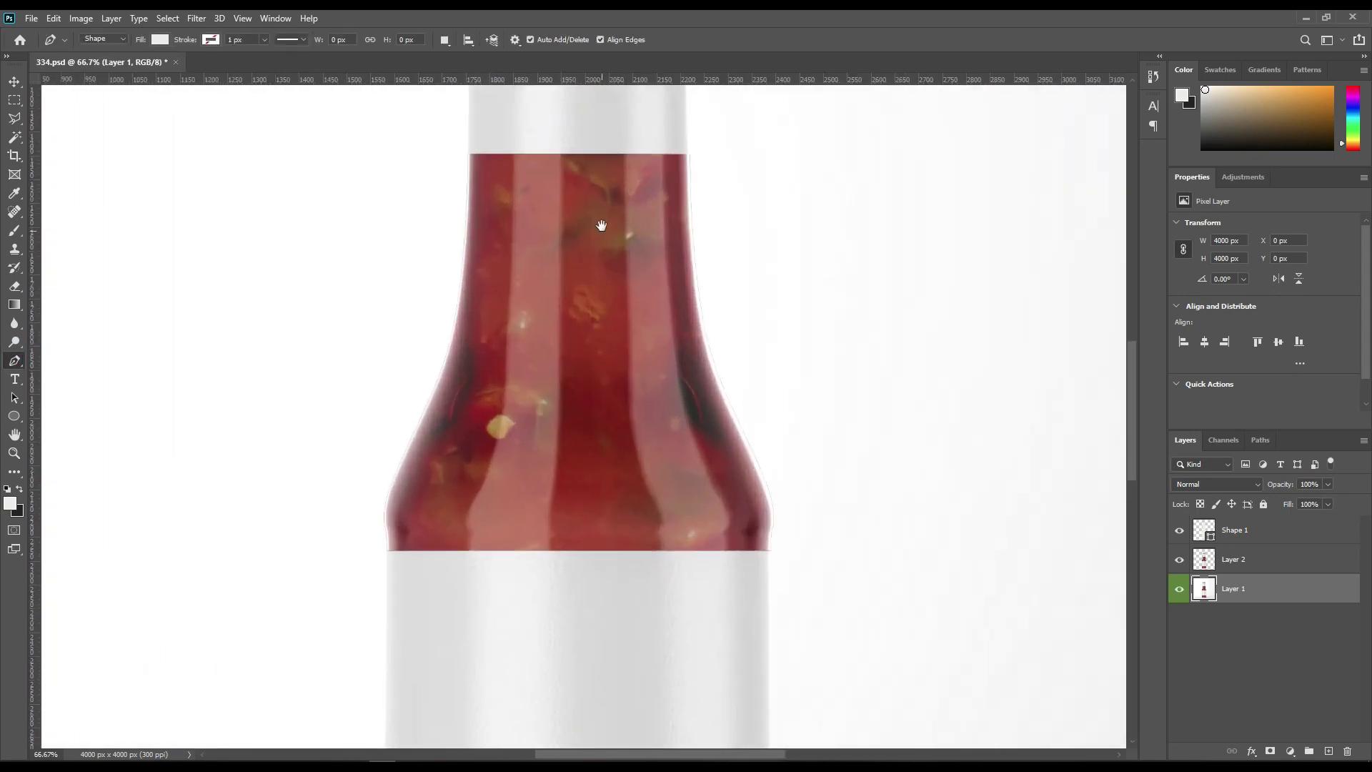
left_click_drag(601, 193, 619, 560)
scroll(619, 529, "up", 5)
scroll(619, 551, "up", 2)
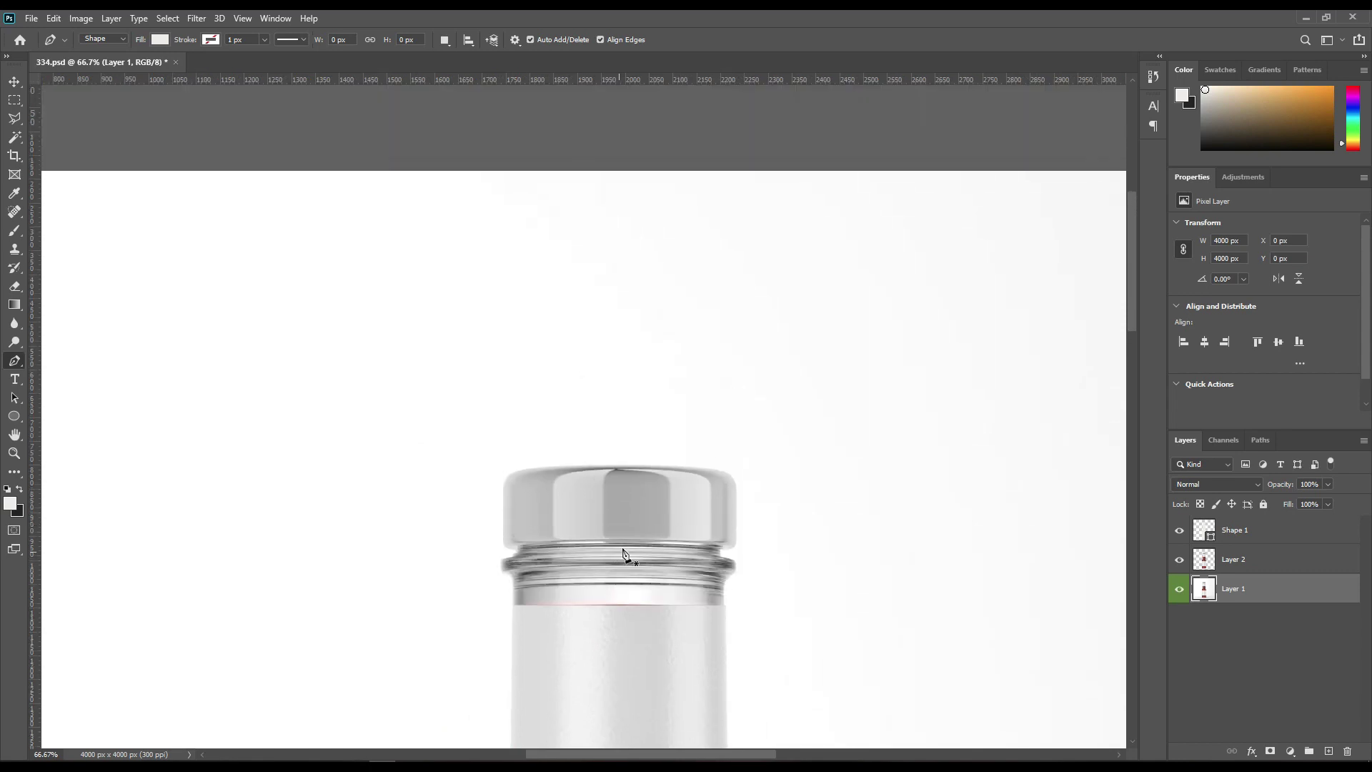
key("ctrl+plus")
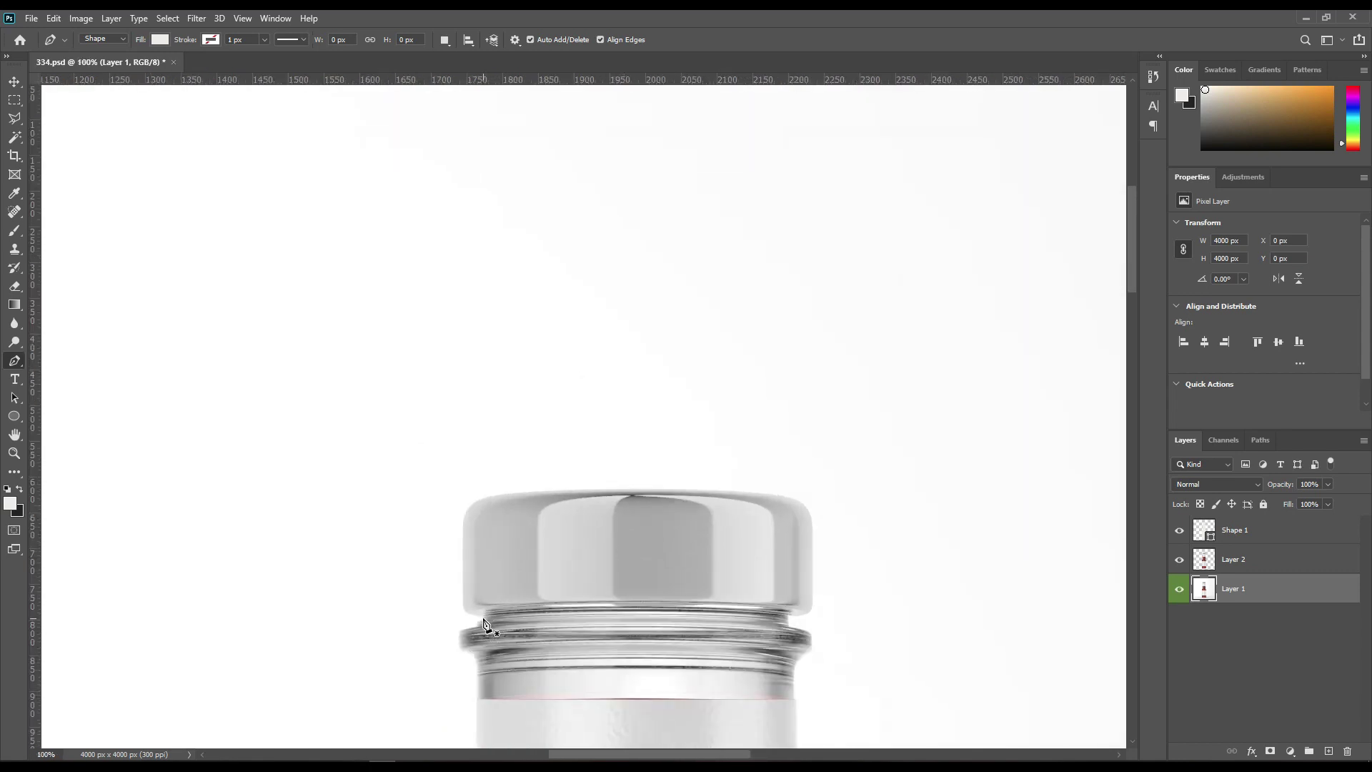
left_click(483, 619)
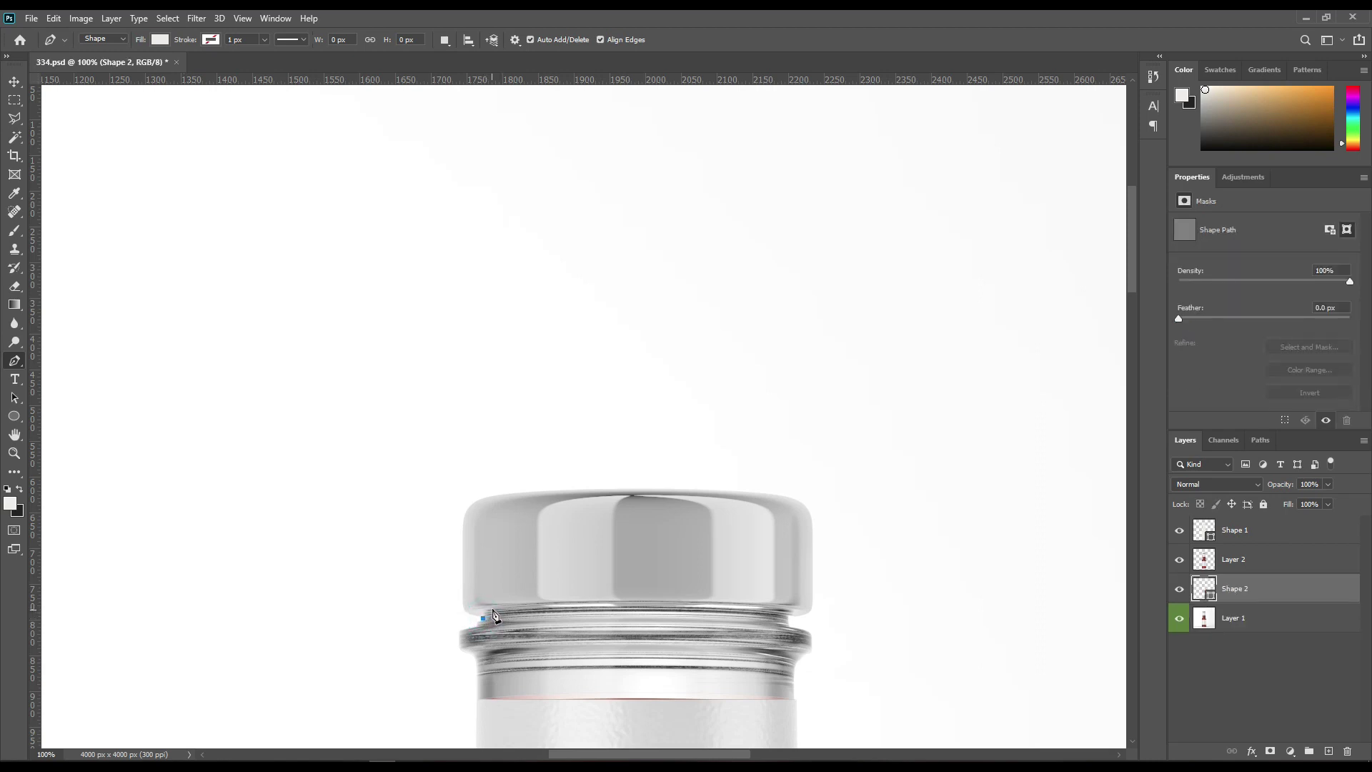
left_click(786, 611)
left_click(829, 622)
left_click(839, 478)
left_click(748, 457)
left_click(431, 474)
left_click(429, 551)
left_click(483, 620)
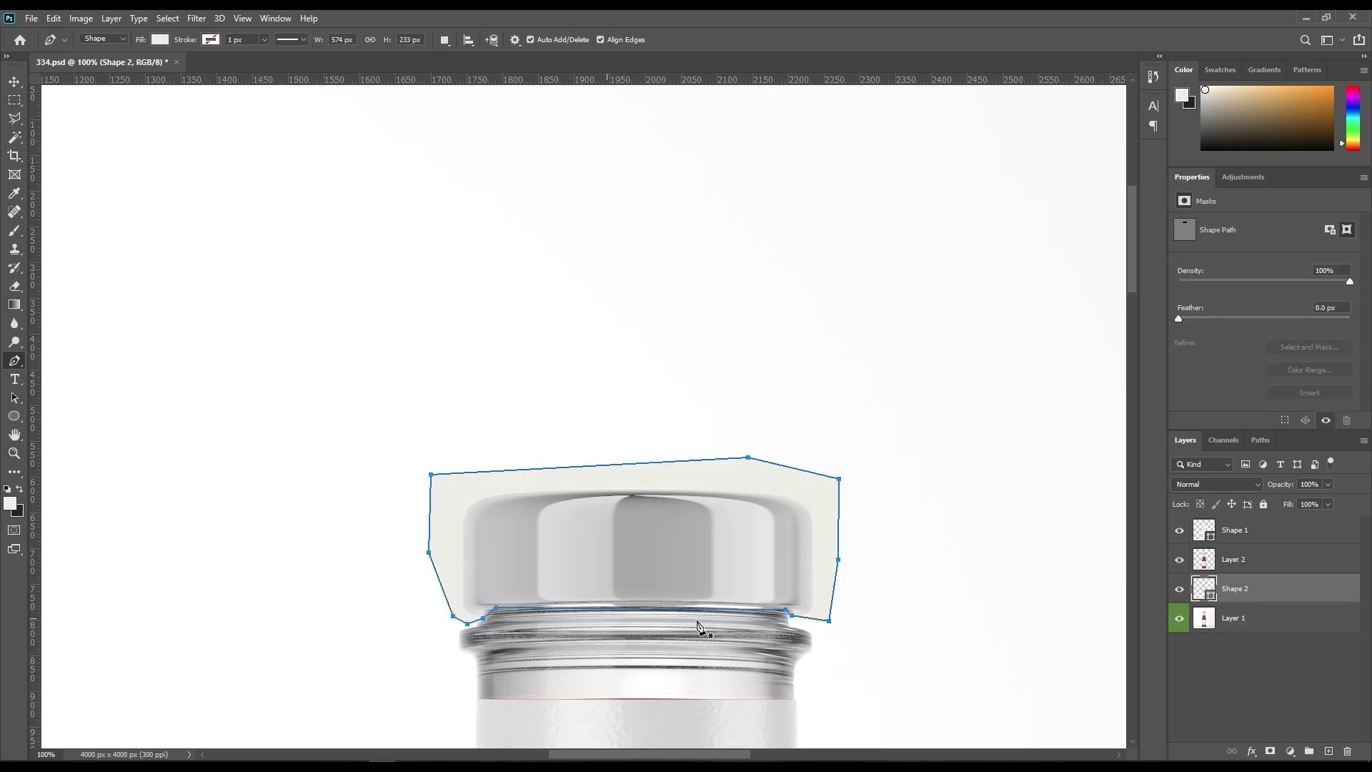
Step: Curve the cap shape's lower edge with the Add Anchor Point tool, and name its layer cap above Layer 2
left_click_drag(15, 360, 71, 409)
left_click_drag(714, 608, 788, 613)
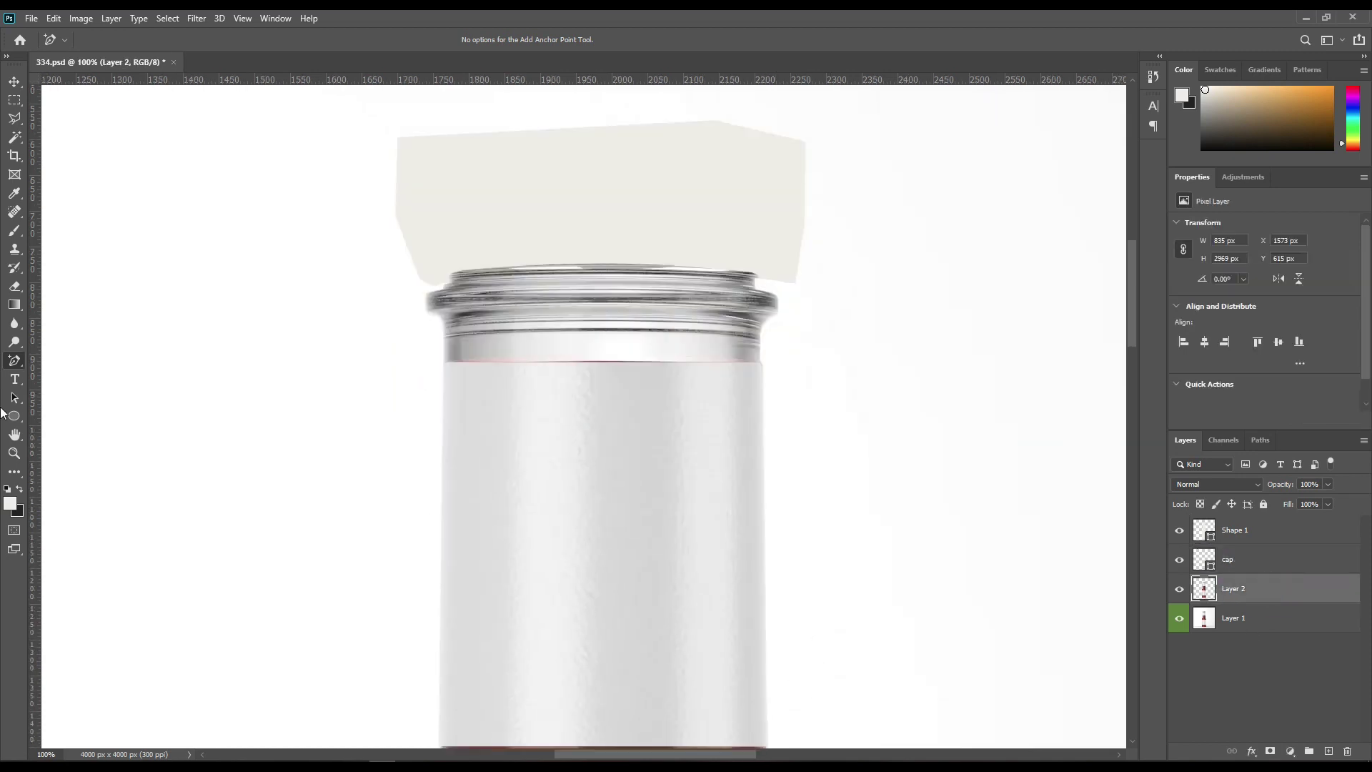
Step: Draw a Pen tool shape over the white neck label, extending slightly past both sides of the bottle
key("p")
left_click(441, 363)
left_click(763, 361)
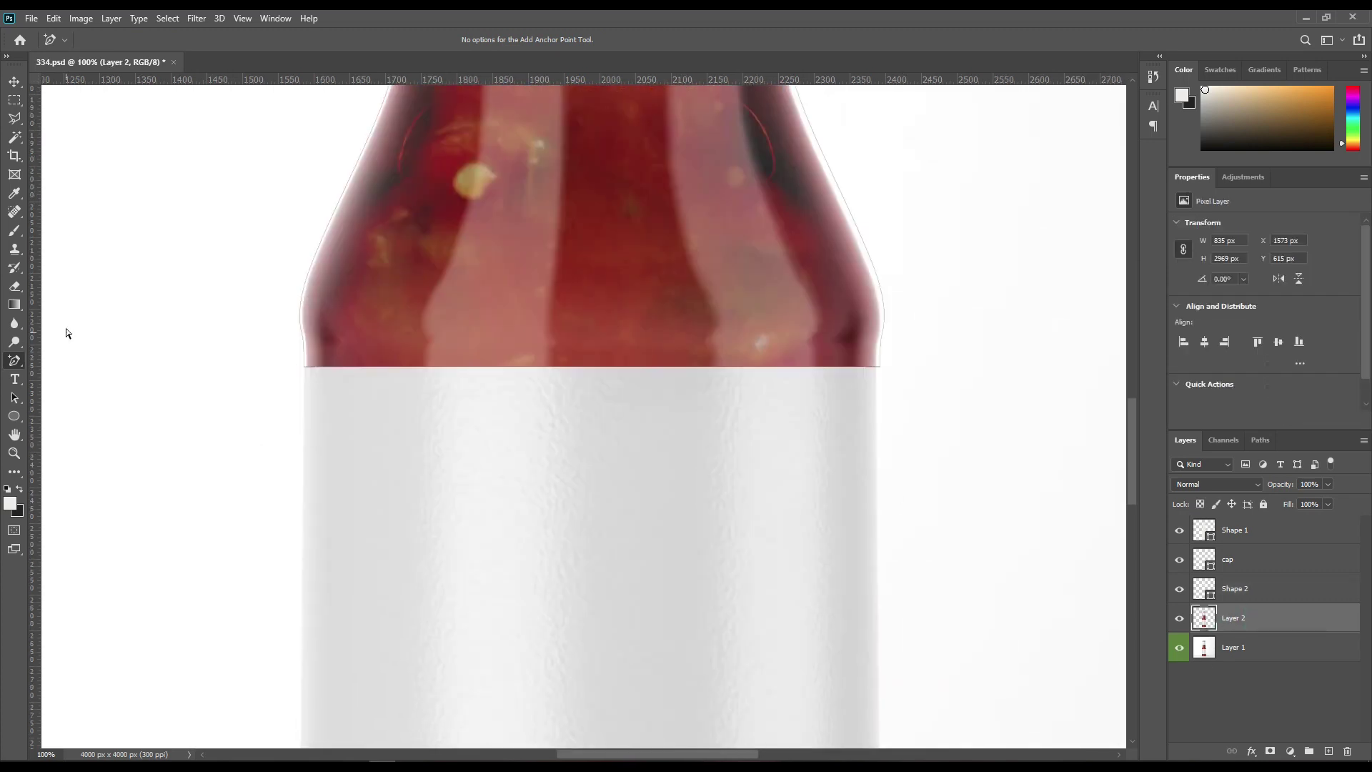
Step: Draw a Pen tool shape over the white body label, extending past both bottle sides, and set its layer opacity to 0%
key("p")
left_click(303, 367)
left_click(926, 368)
scroll(919, 460, "down", 10)
left_click(929, 350)
left_click(294, 349)
scroll(293, 349, "up", 10)
left_click(393, 489)
key("0")
key("0")
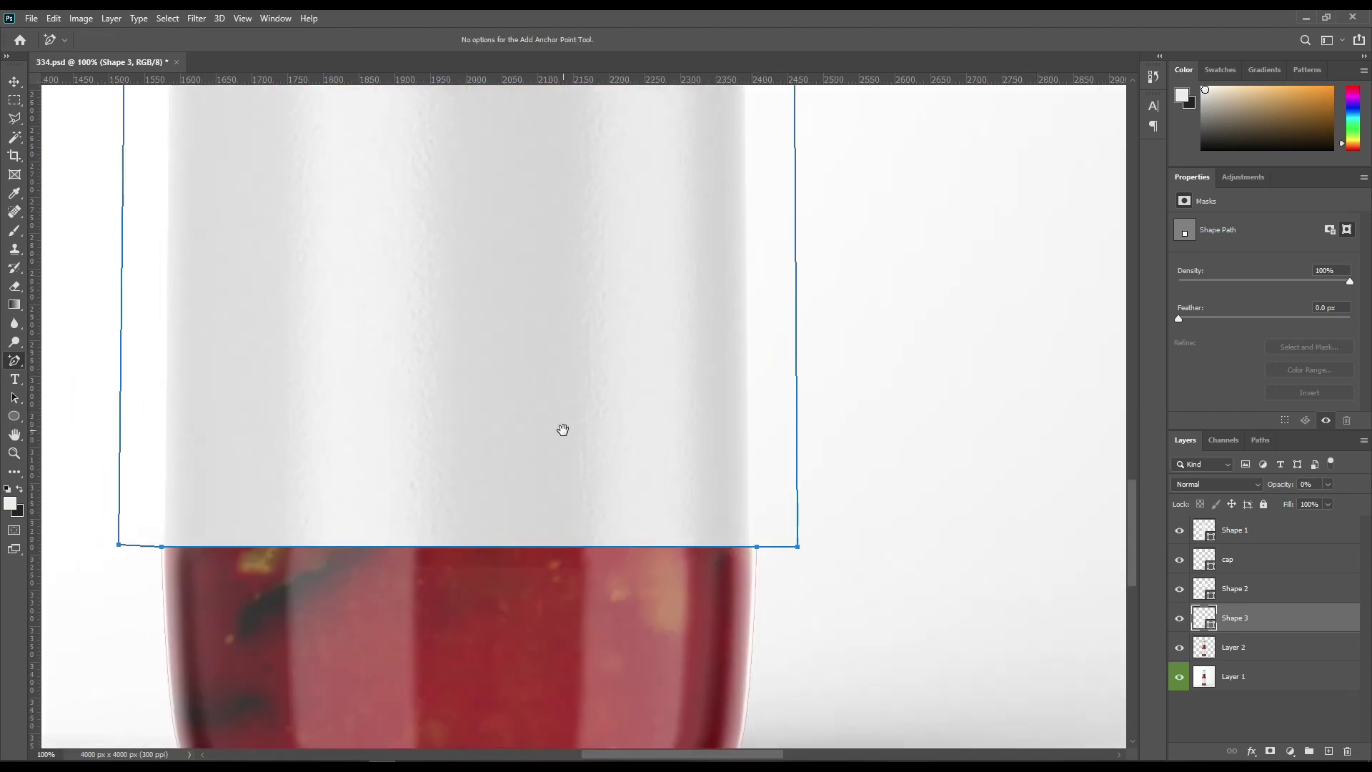
Step: Add a layer mask to Shape 3 from its own outline and load the inverted Layer 2 bottle selection on the mask
key("ctrl+0")
left_click(1294, 634)
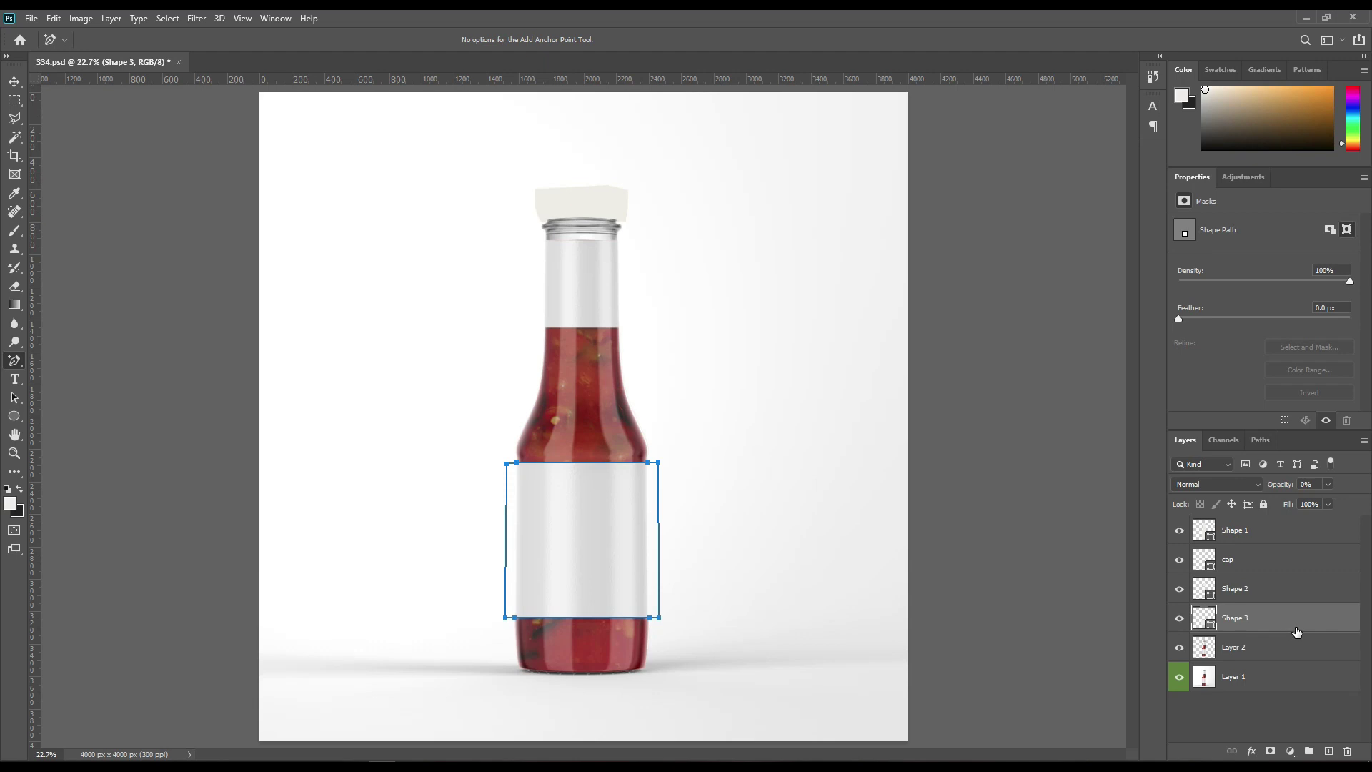
left_click(1210, 628, "ctrl")
left_click(1270, 751)
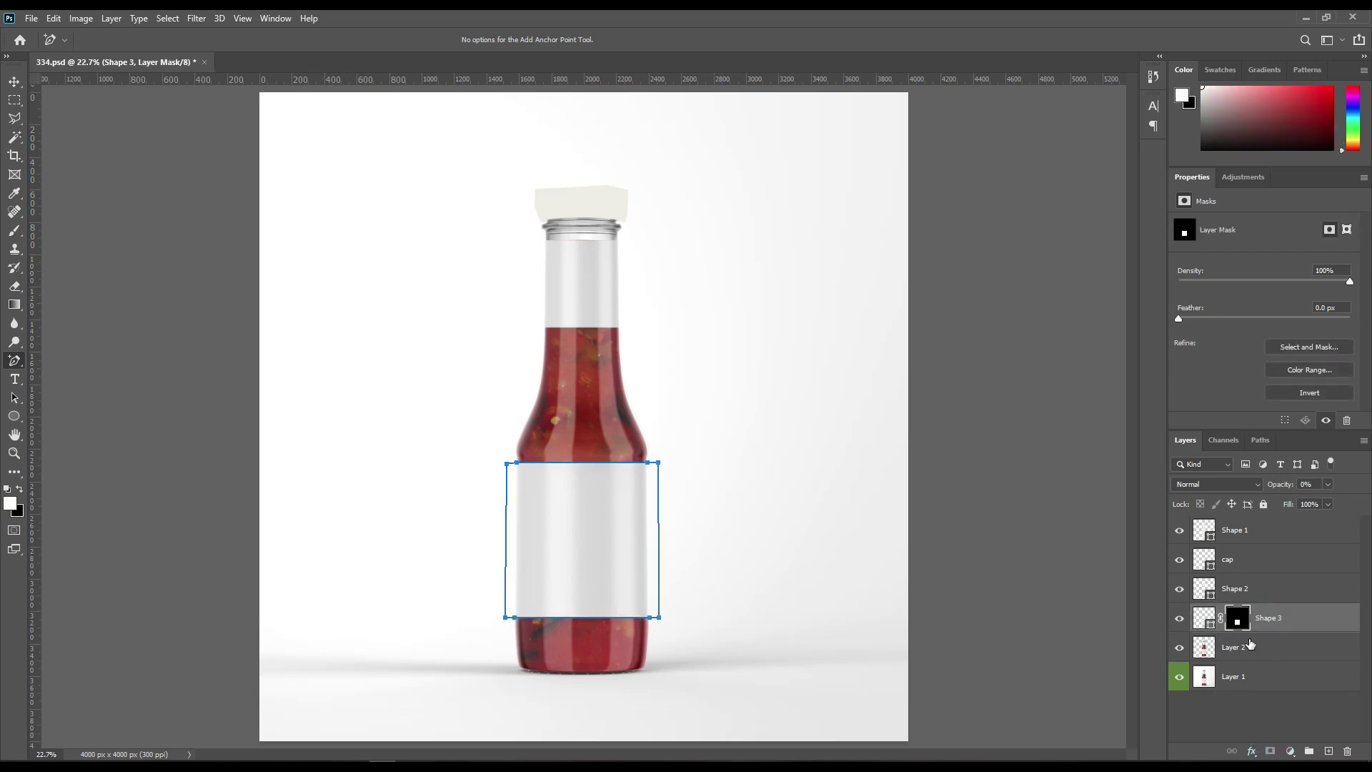
left_click(1214, 649, "ctrl")
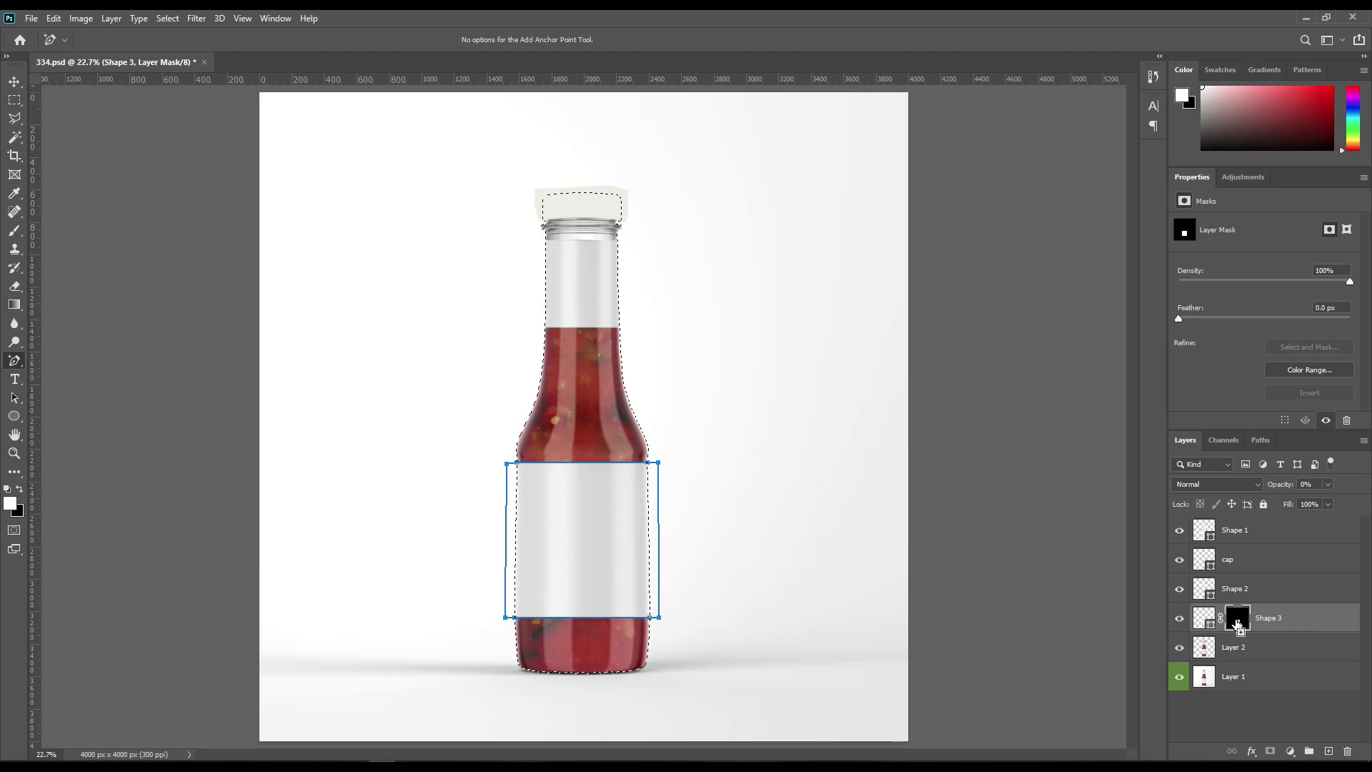
key("ctrl+shift+i")
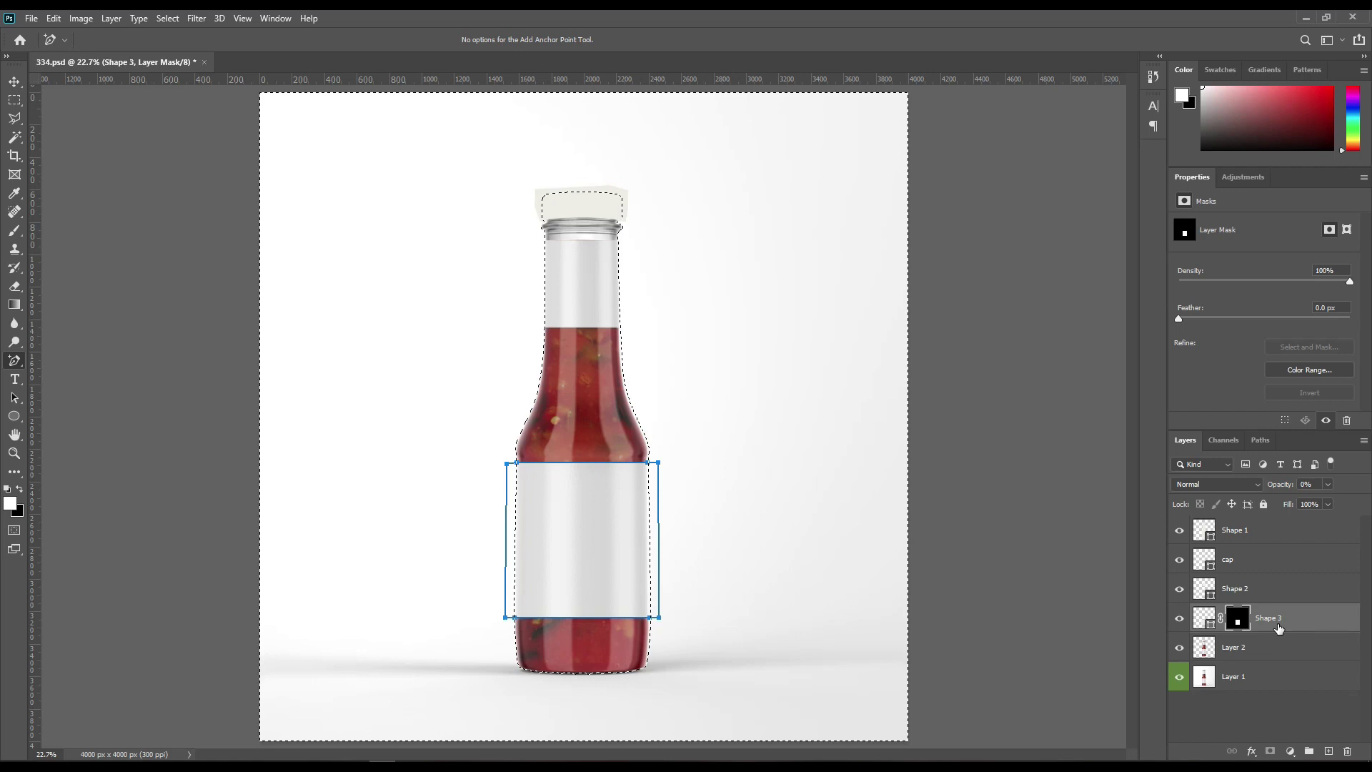
Step: Add a layer mask to Shape 2 from its own outline, load the inverted Layer 2 selection on the mask, and deselect
left_click(1213, 597)
left_click(1212, 598, "ctrl")
left_click(1272, 752)
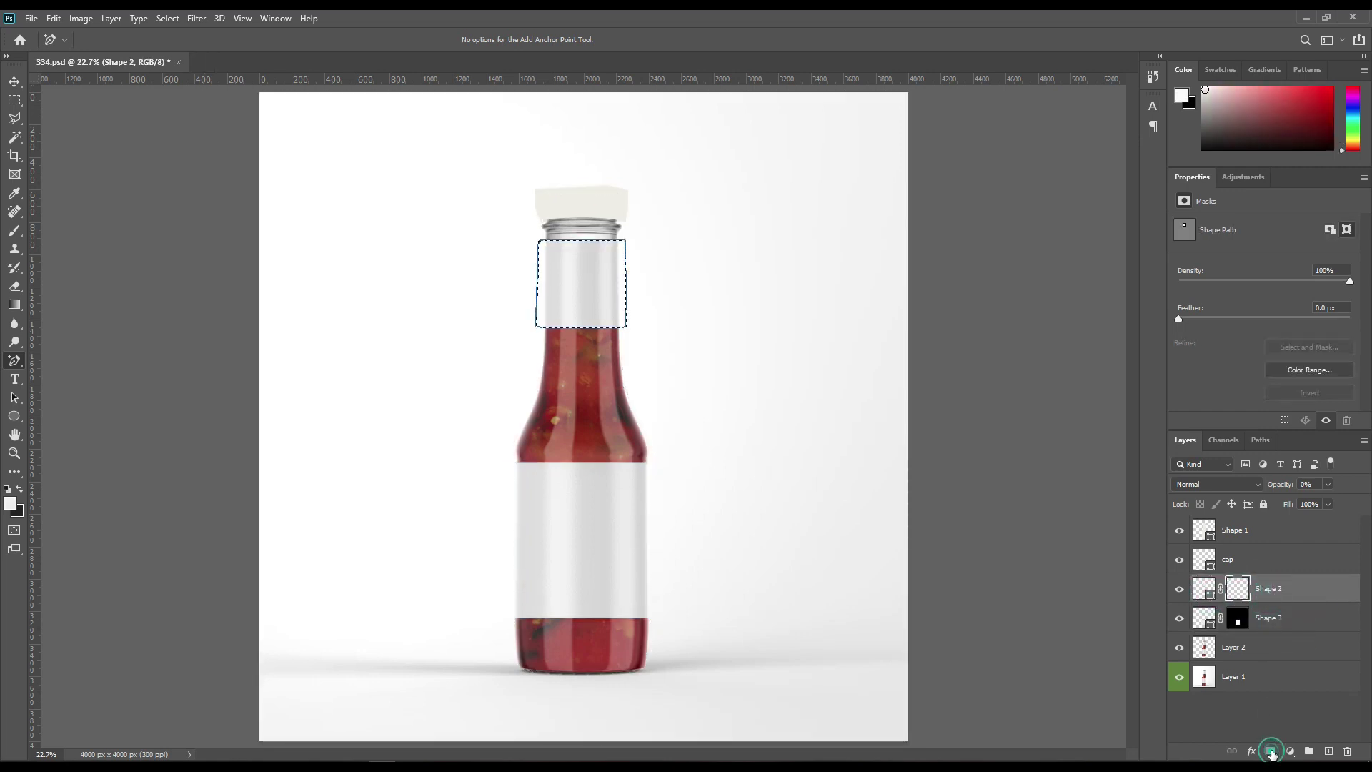
left_click(1205, 649, "ctrl")
left_click(1240, 590)
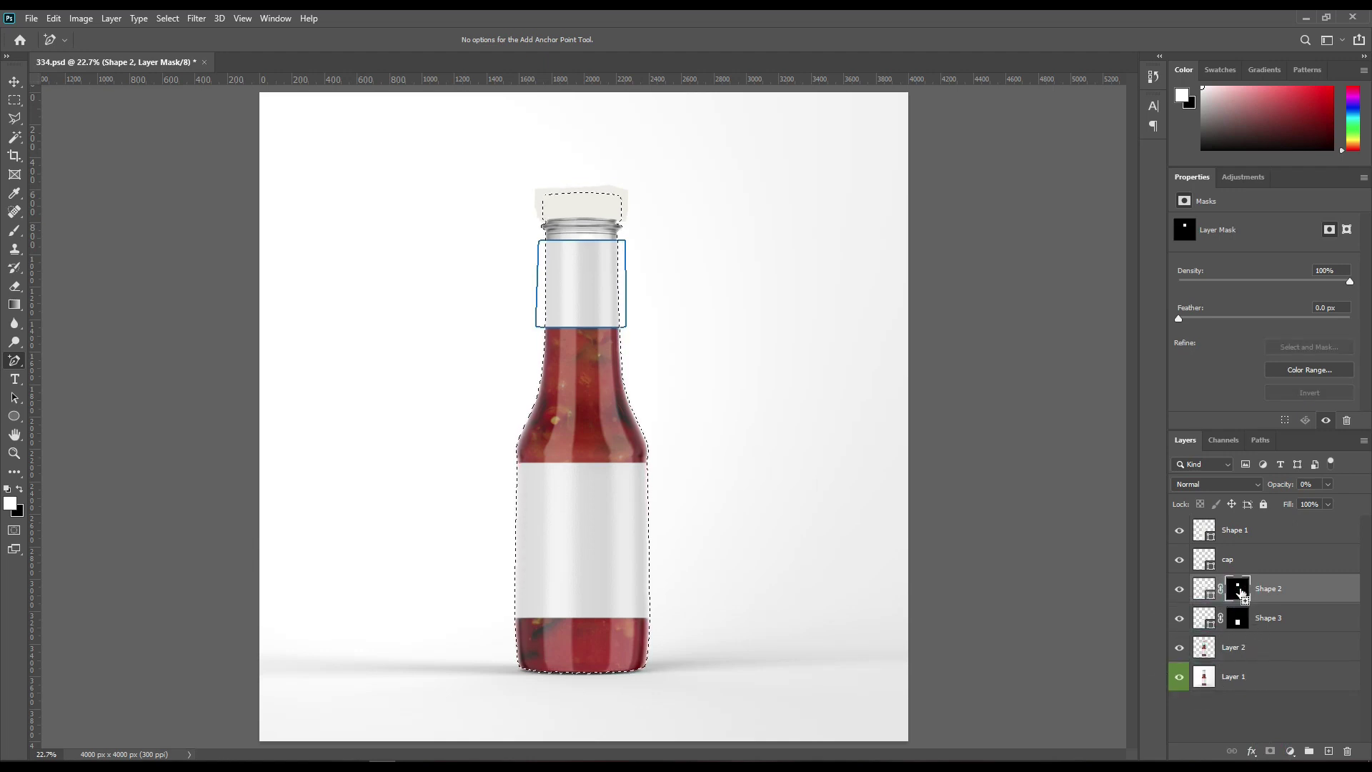
key("ctrl+shift+i")
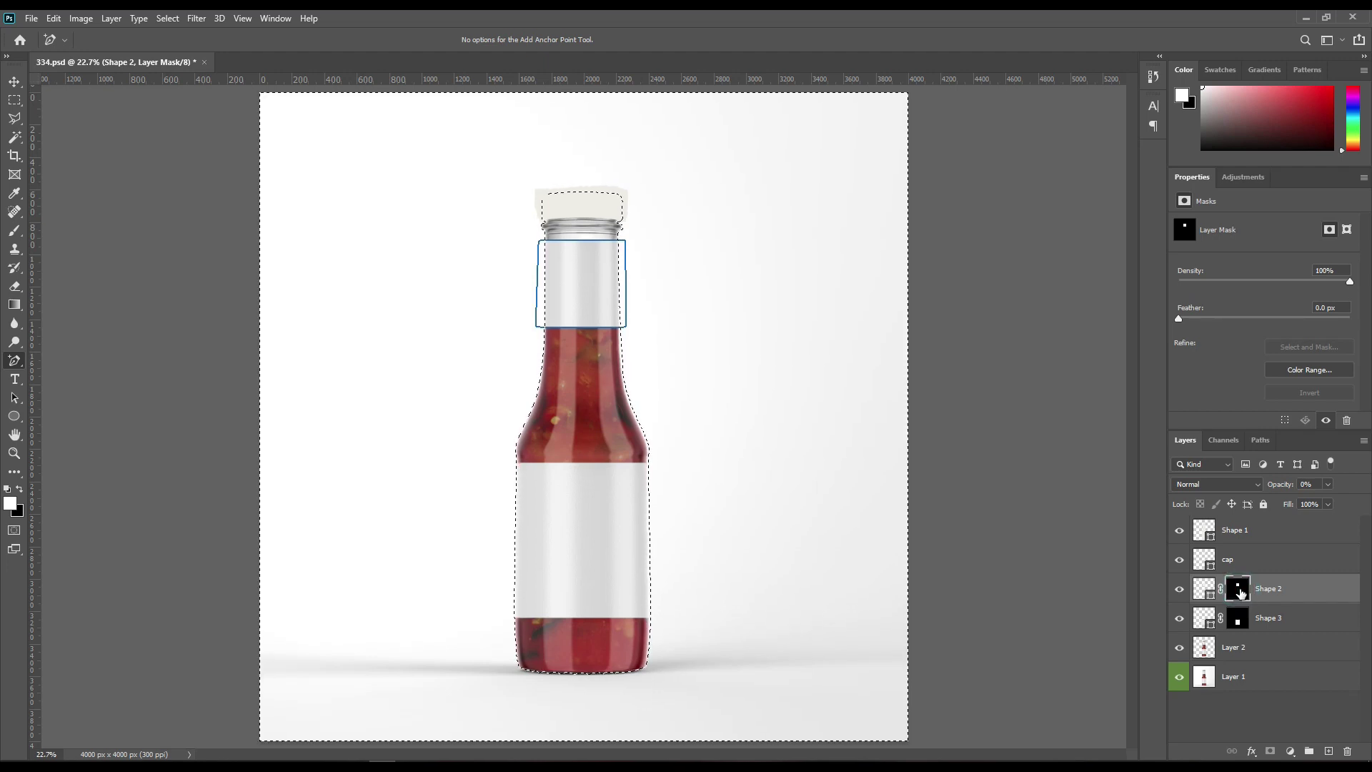
key("ctrl+d")
Step: Add a layer mask to the cap layer from its own shape outline
left_click(1215, 561)
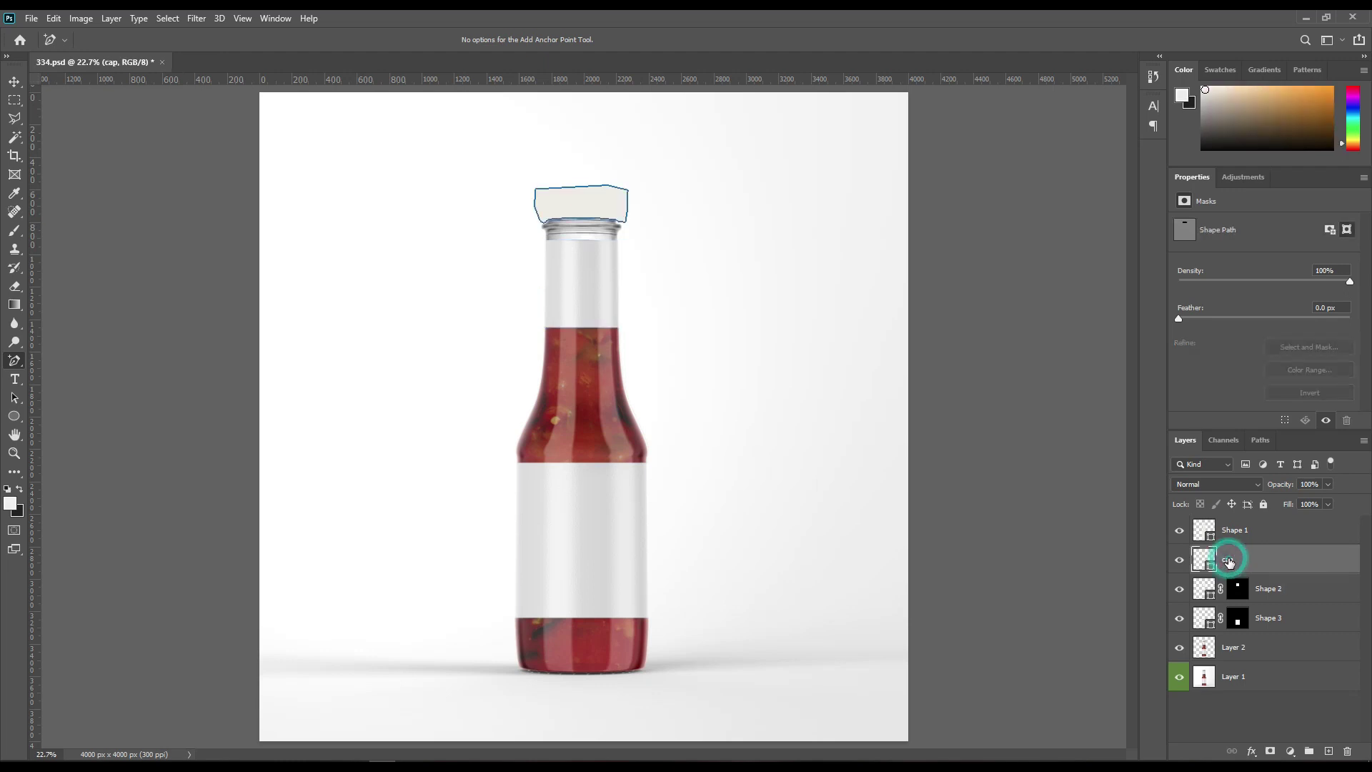
left_click(1210, 568, "ctrl")
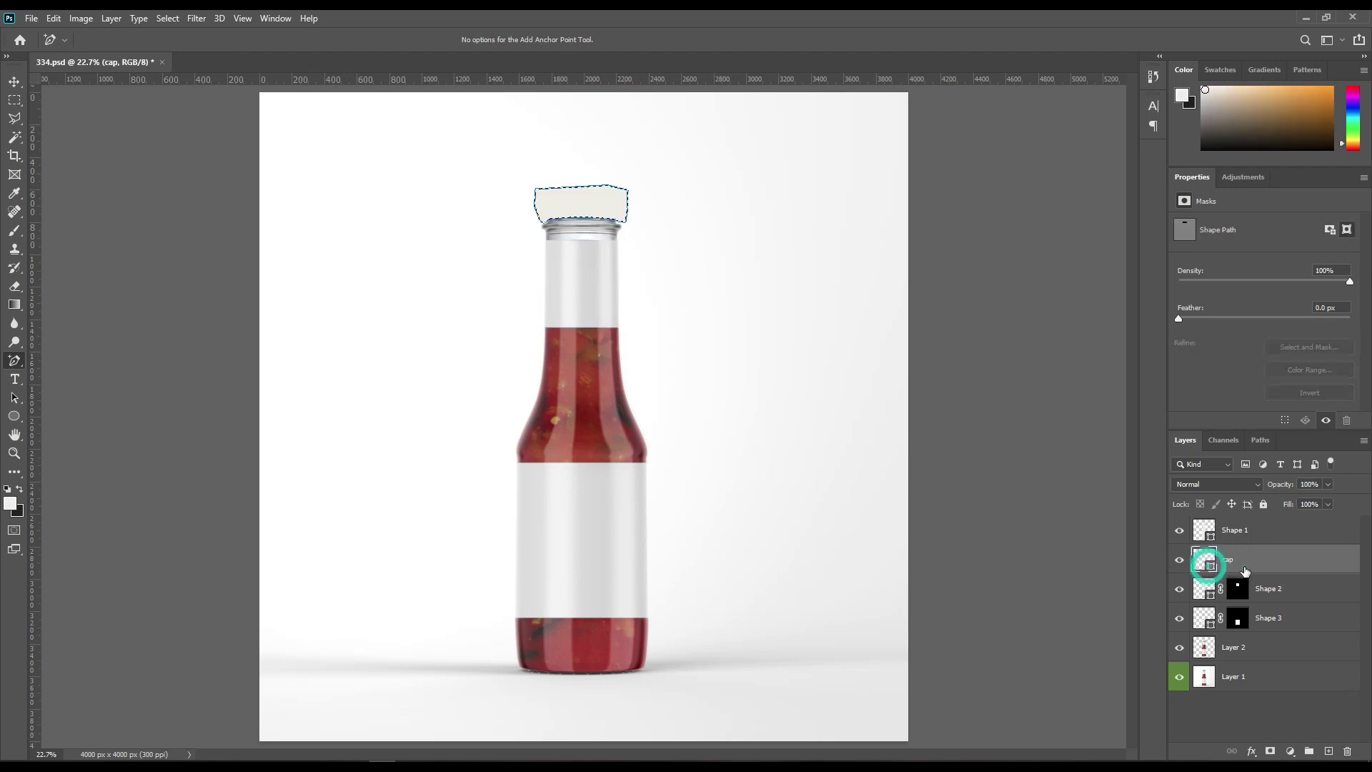
left_click(1272, 752)
Step: Trim the cap mask to the bottle by filling the inverted Layer 2 selection with black on the mask, and deselect
left_click(1209, 652, "ctrl")
left_click(1235, 562, "ctrl")
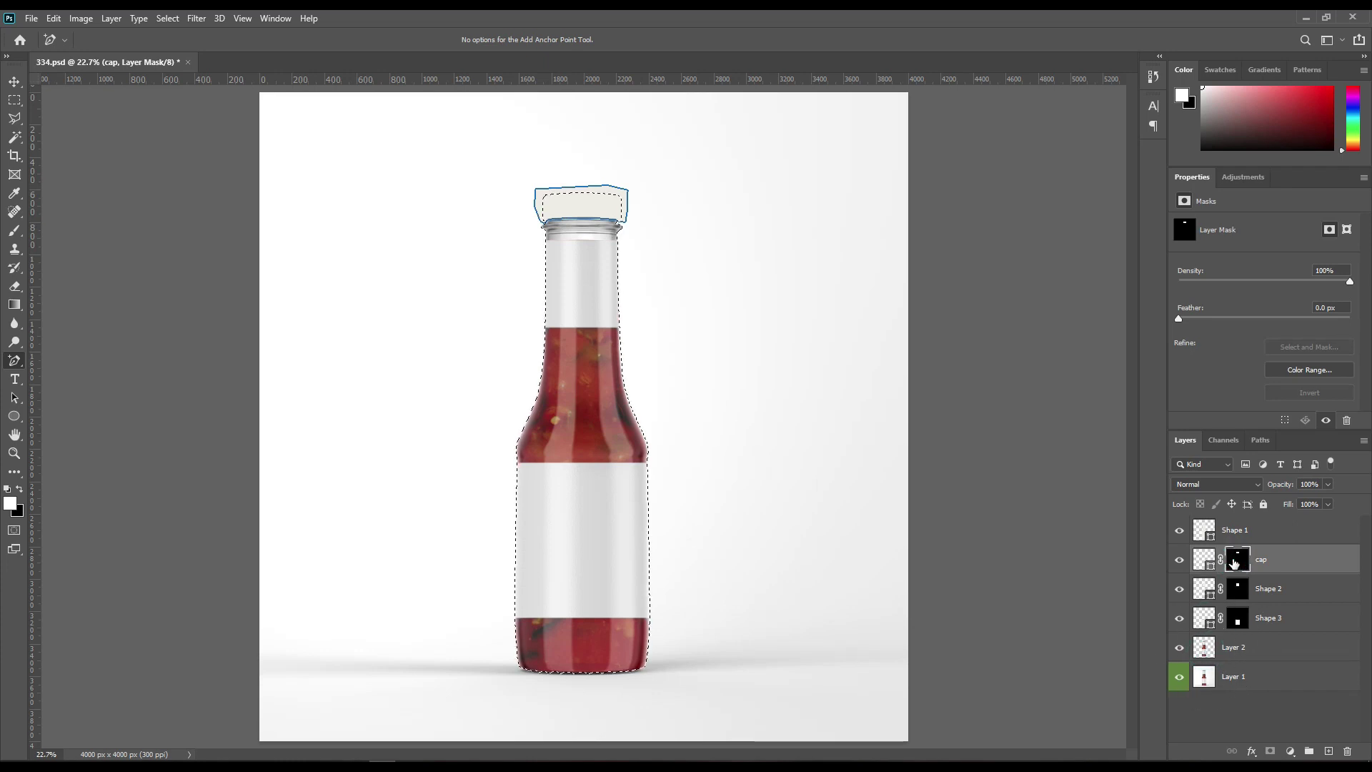
key("x")
left_click(1213, 653, "ctrl")
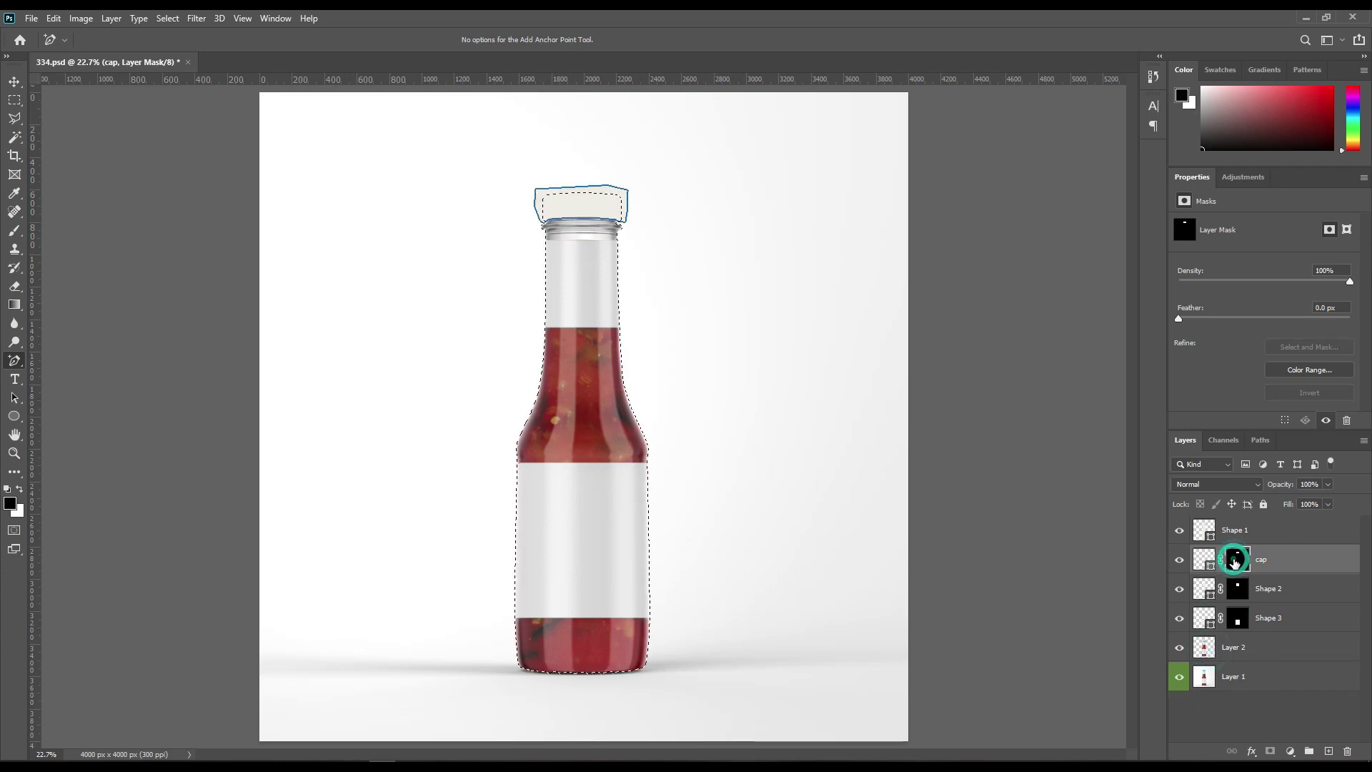
key("alt+BackSpace")
key("ctrl+shift+i")
key("x")
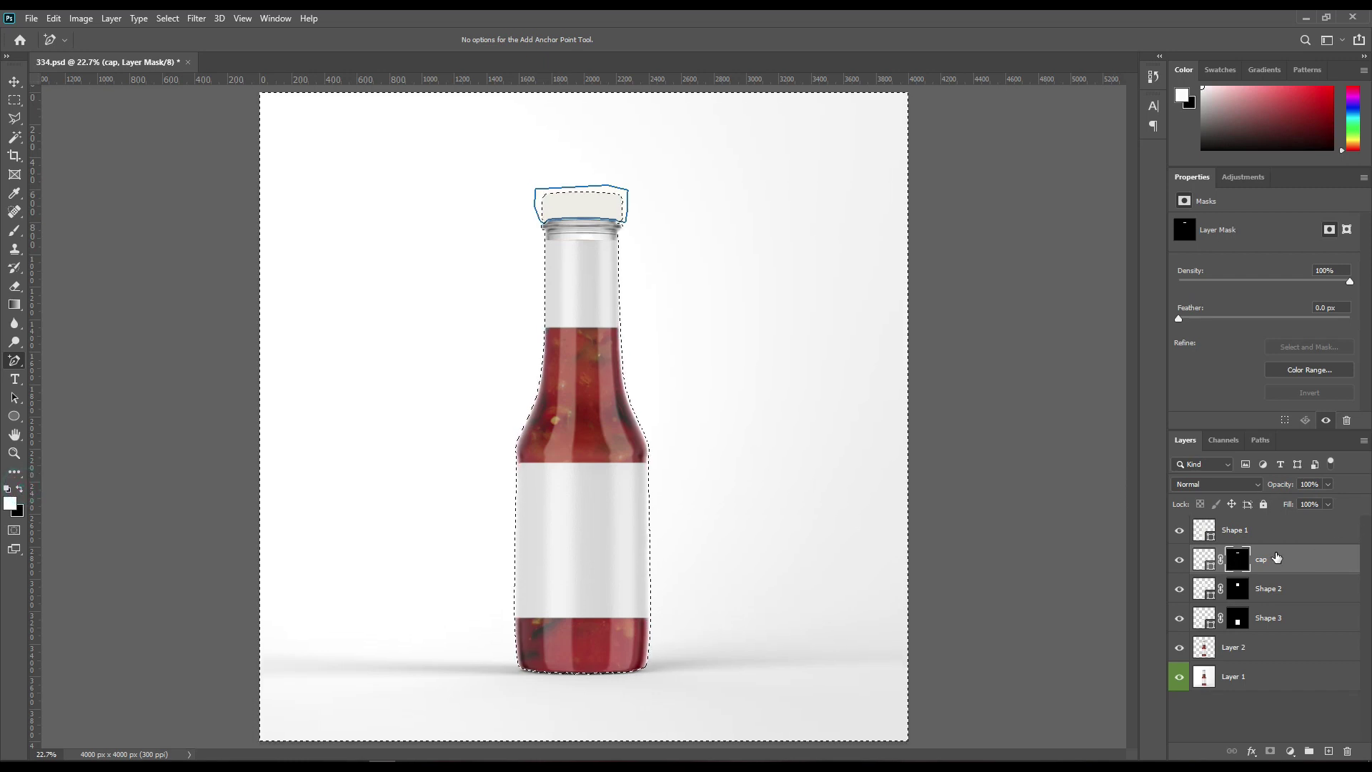
key("ctrl+d")
left_click(1243, 719)
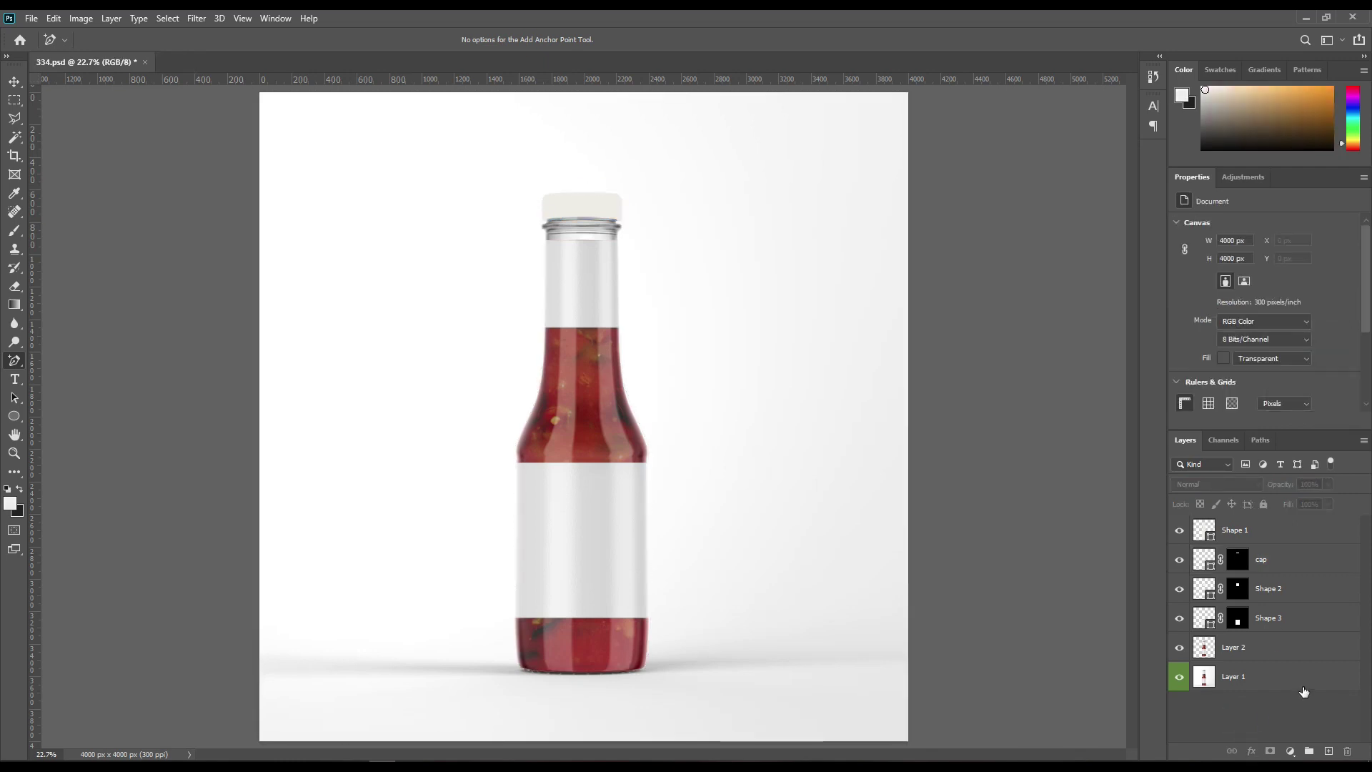
Step: Group the Shape 1, cap, Shape 2 and Shape 3 layers and hide the group
left_click(1254, 529)
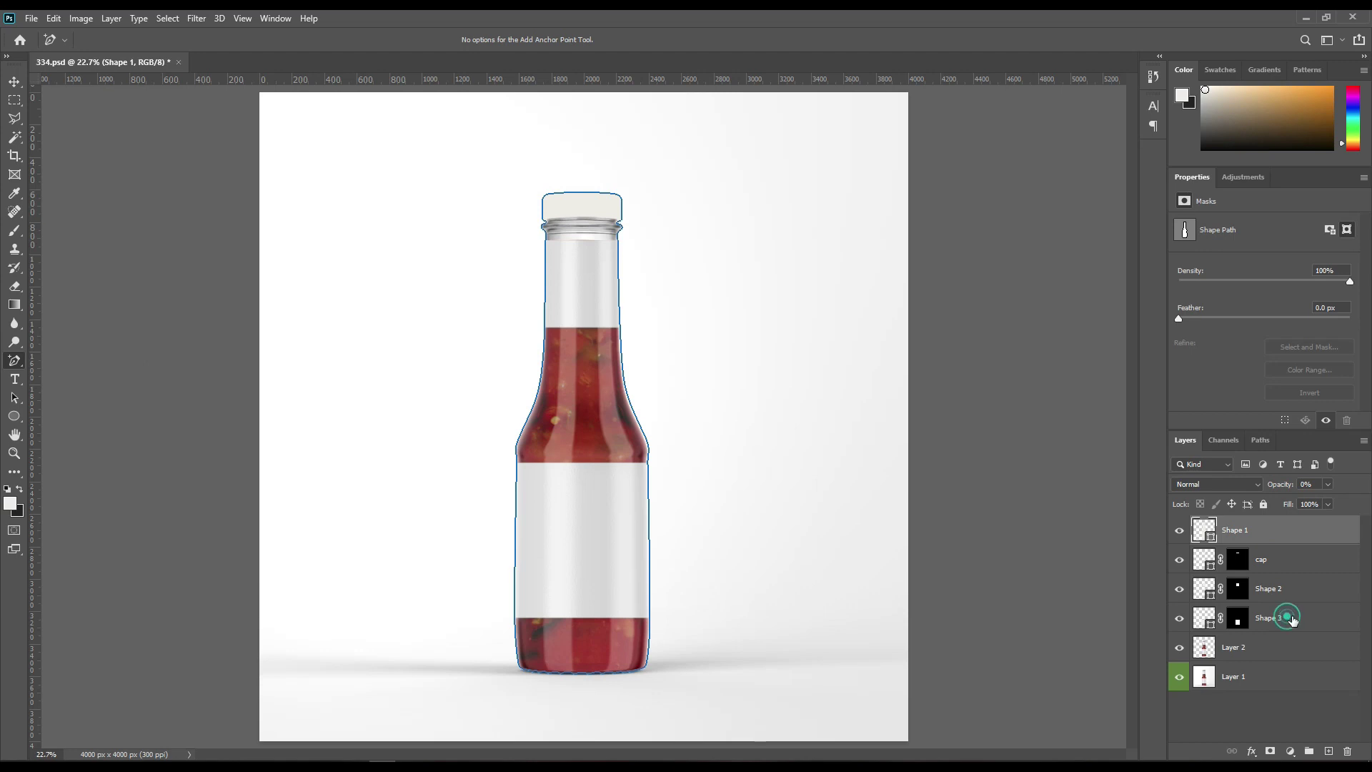
left_click(1317, 617, "shift")
left_click_drag(1317, 616, 1309, 752)
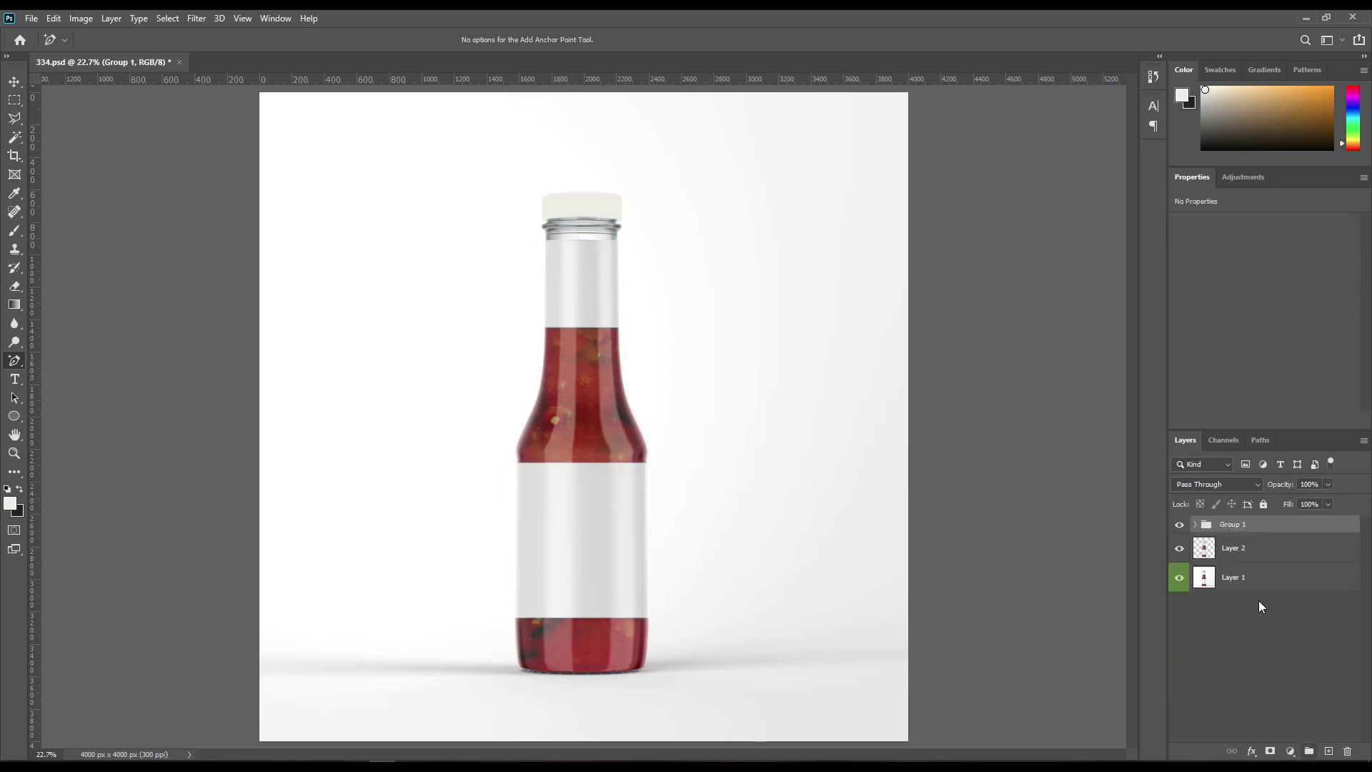
left_click(1180, 524)
Step: Rename the group of shape layers as oBJECT id
double_click(1233, 524)
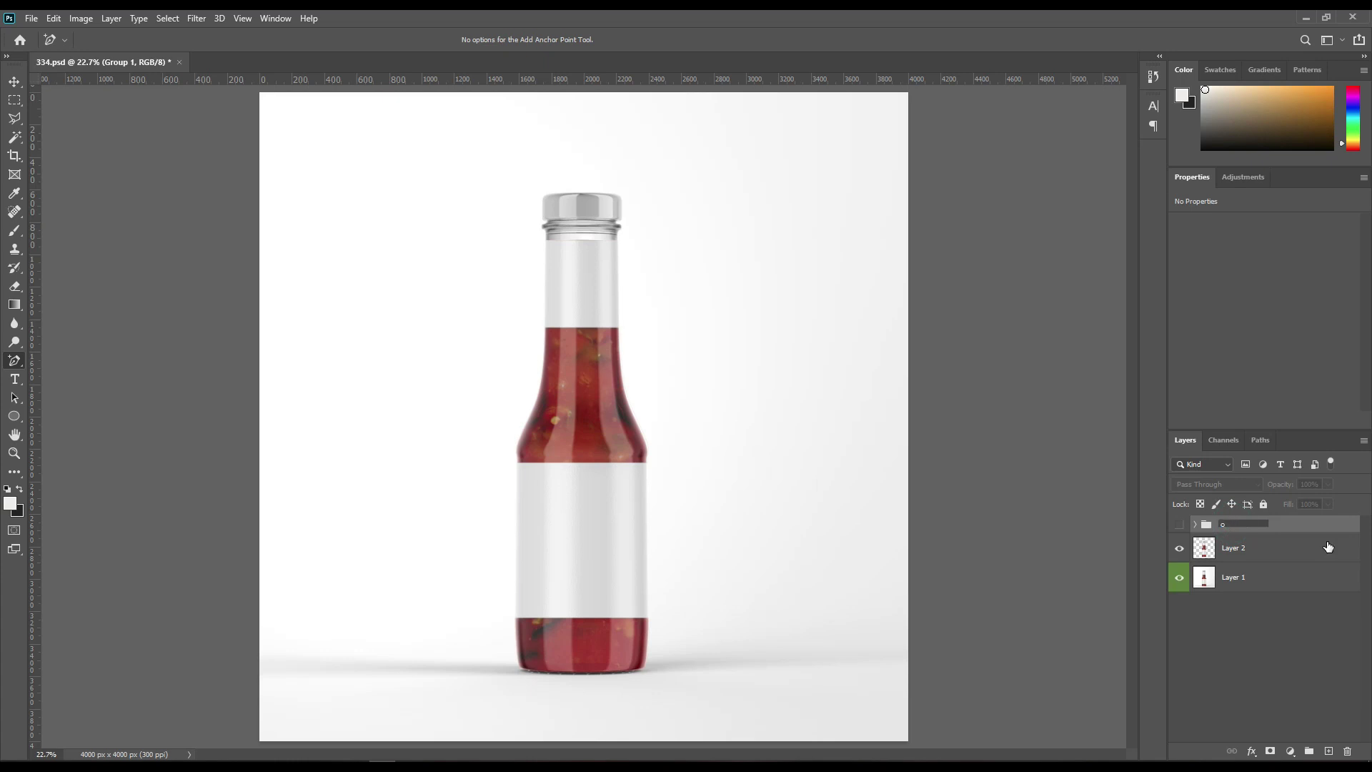
type("oBJECT id")
key("Return")
left_click(1258, 603)
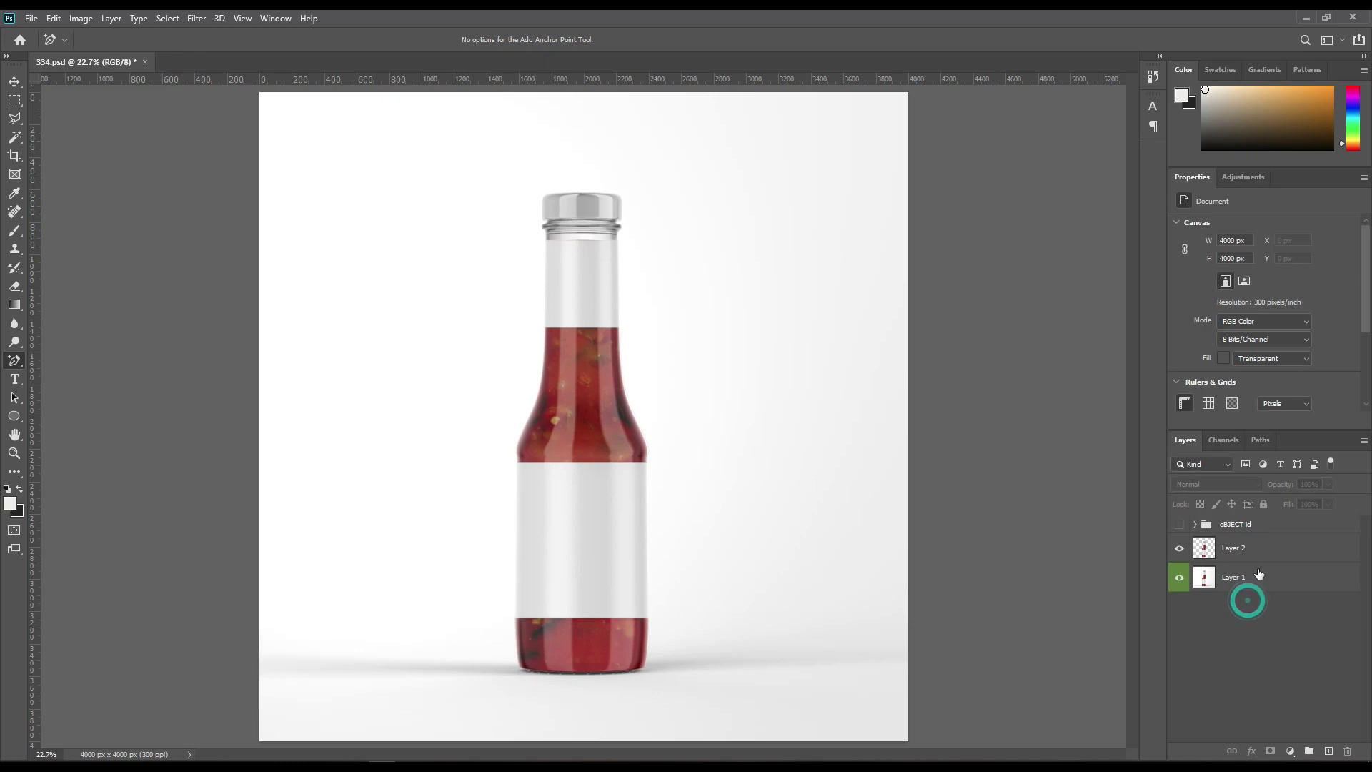
Step: Draw a rectangle of about 996 by 996 px above Layer 2, covering the white body label and extending past both bottle sides
left_click(1261, 554)
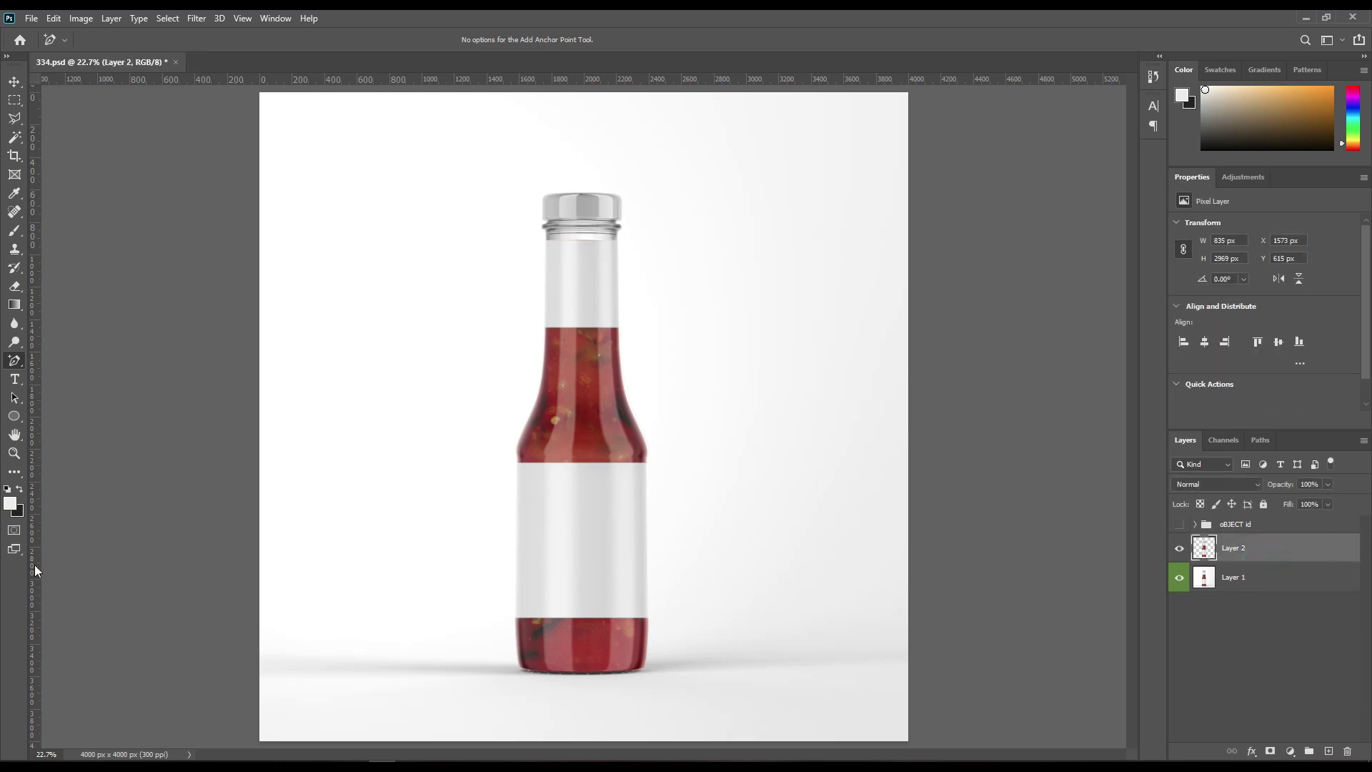
right_click(14, 416)
left_click(46, 419)
key("shift+u")
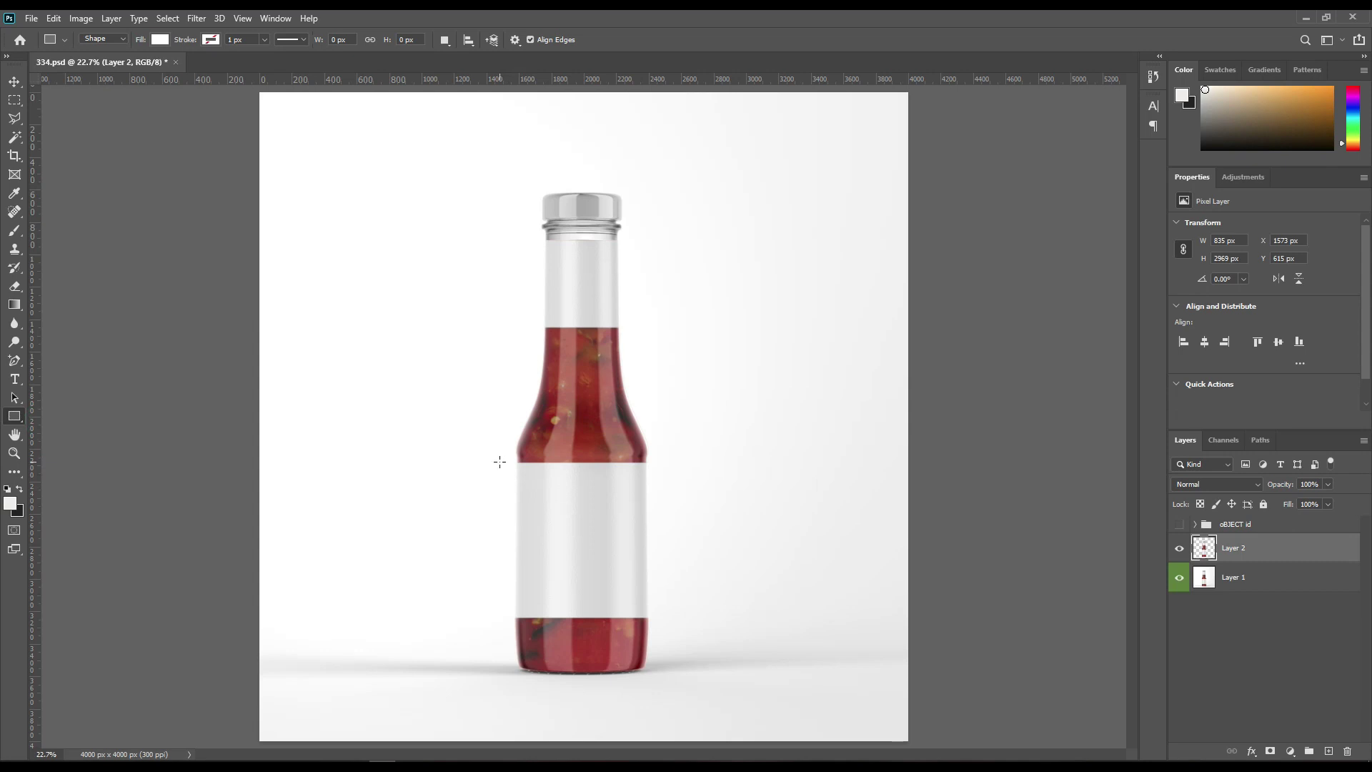
left_click_drag(500, 460, 661, 621)
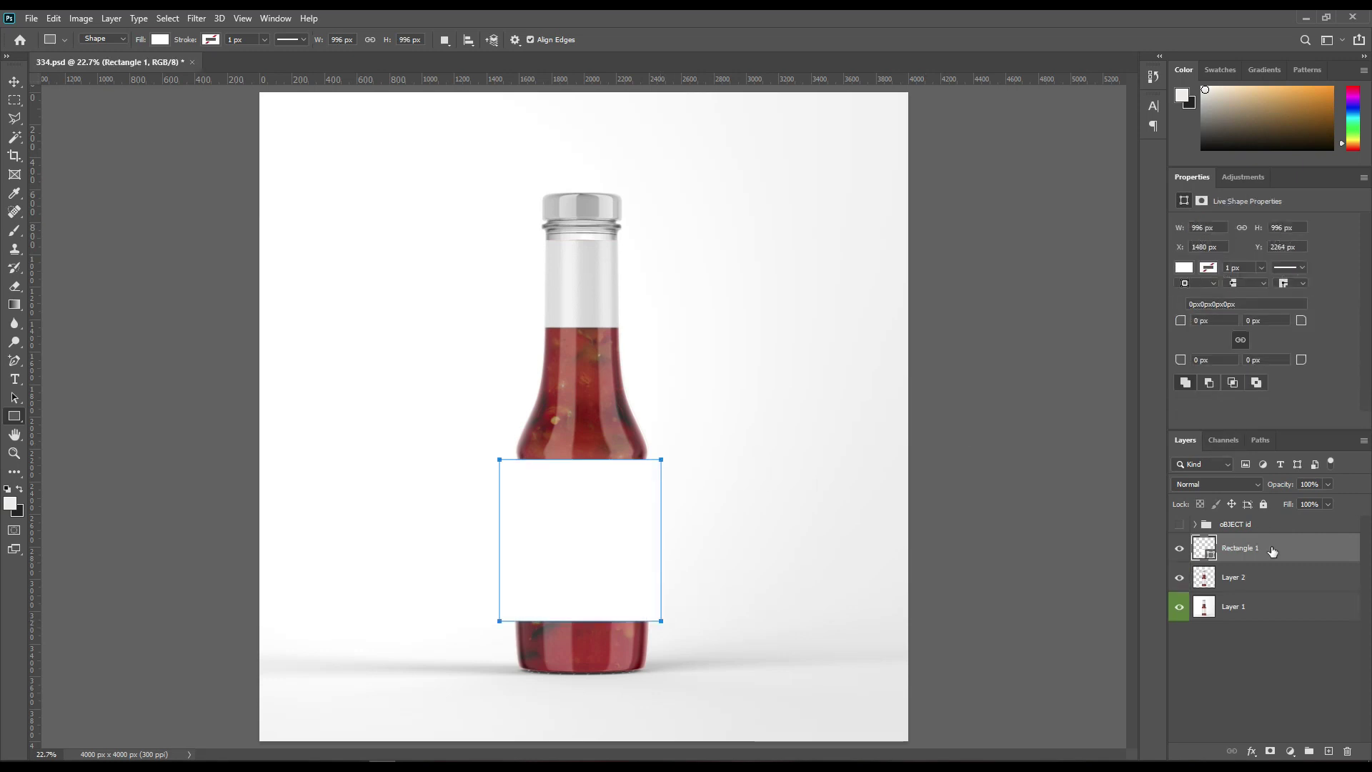
Step: Set the body label rectangle's fill color to 1d1d1d and convert the layer to a Smart Object
double_click(1212, 556)
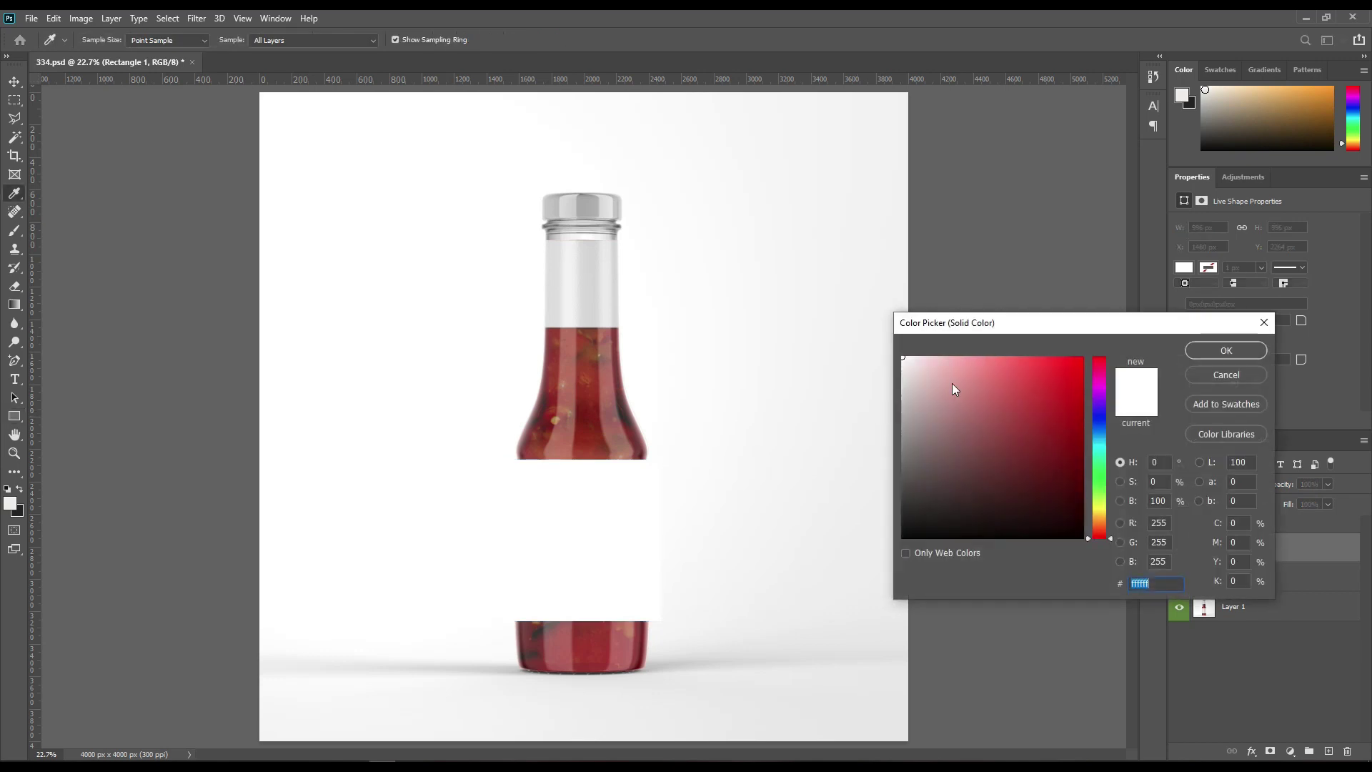
type("1d1d1d")
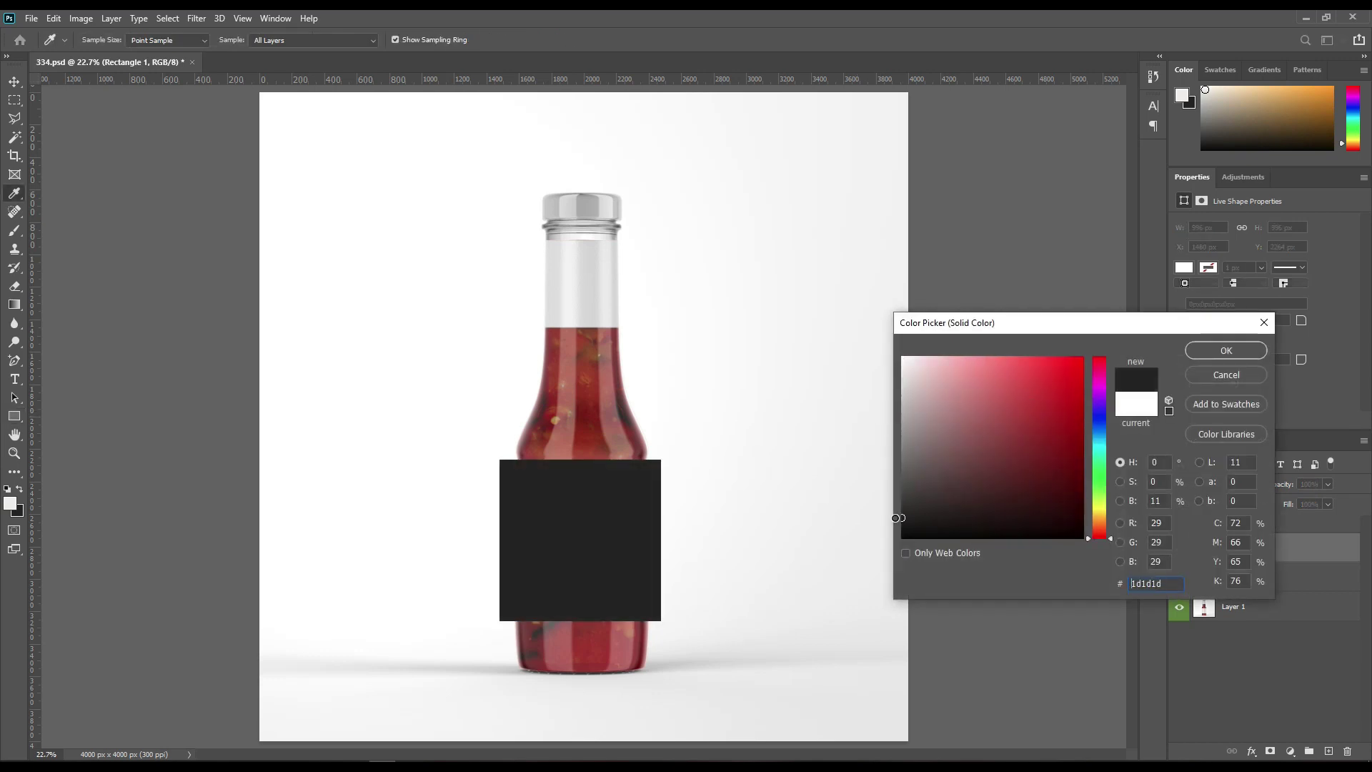
left_click(1240, 351)
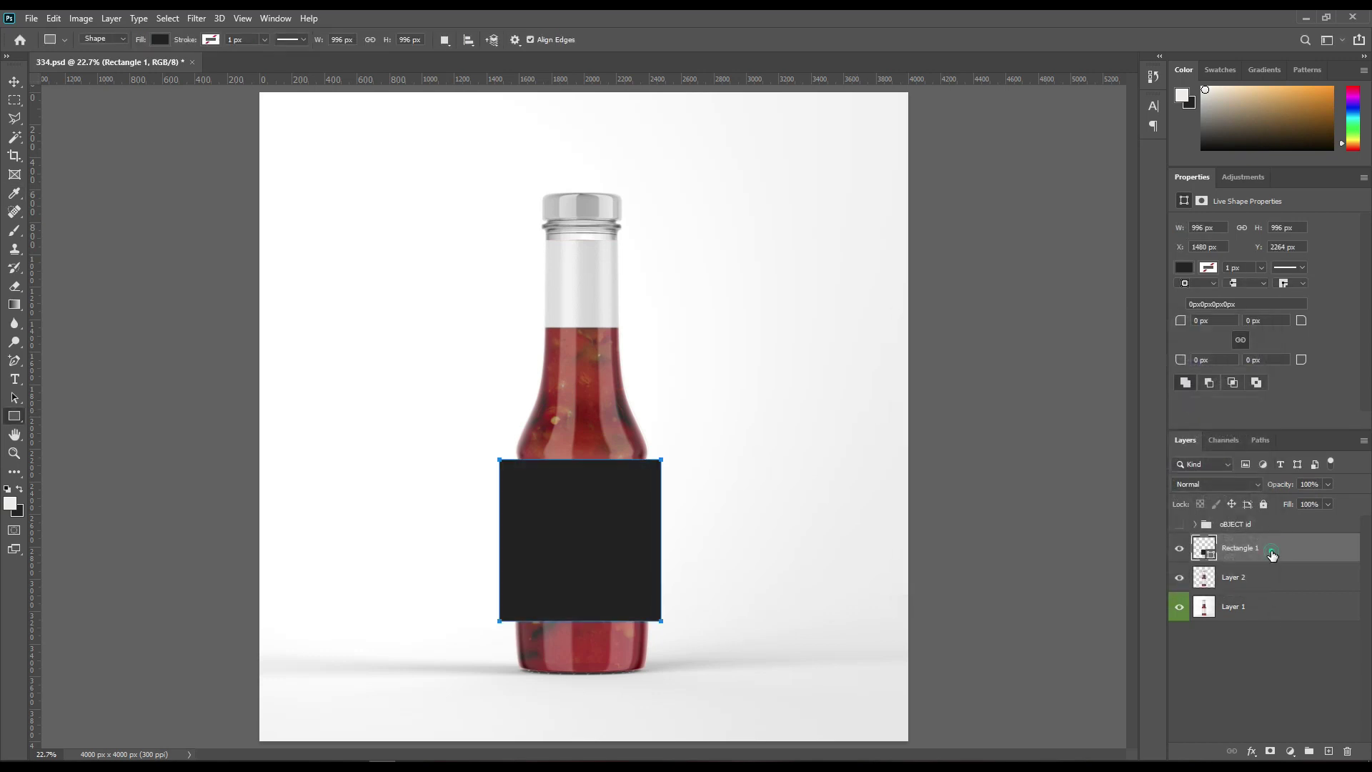
right_click(1271, 551)
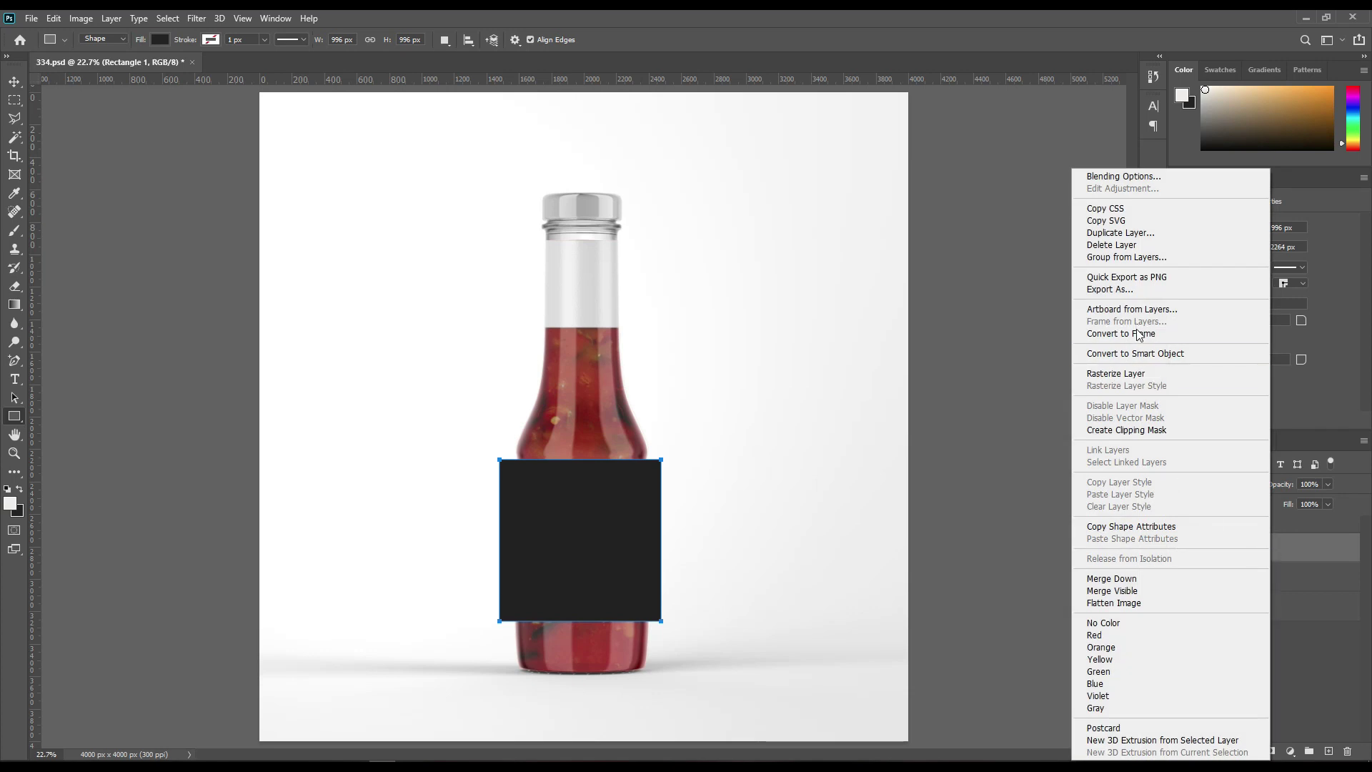
left_click(1144, 359)
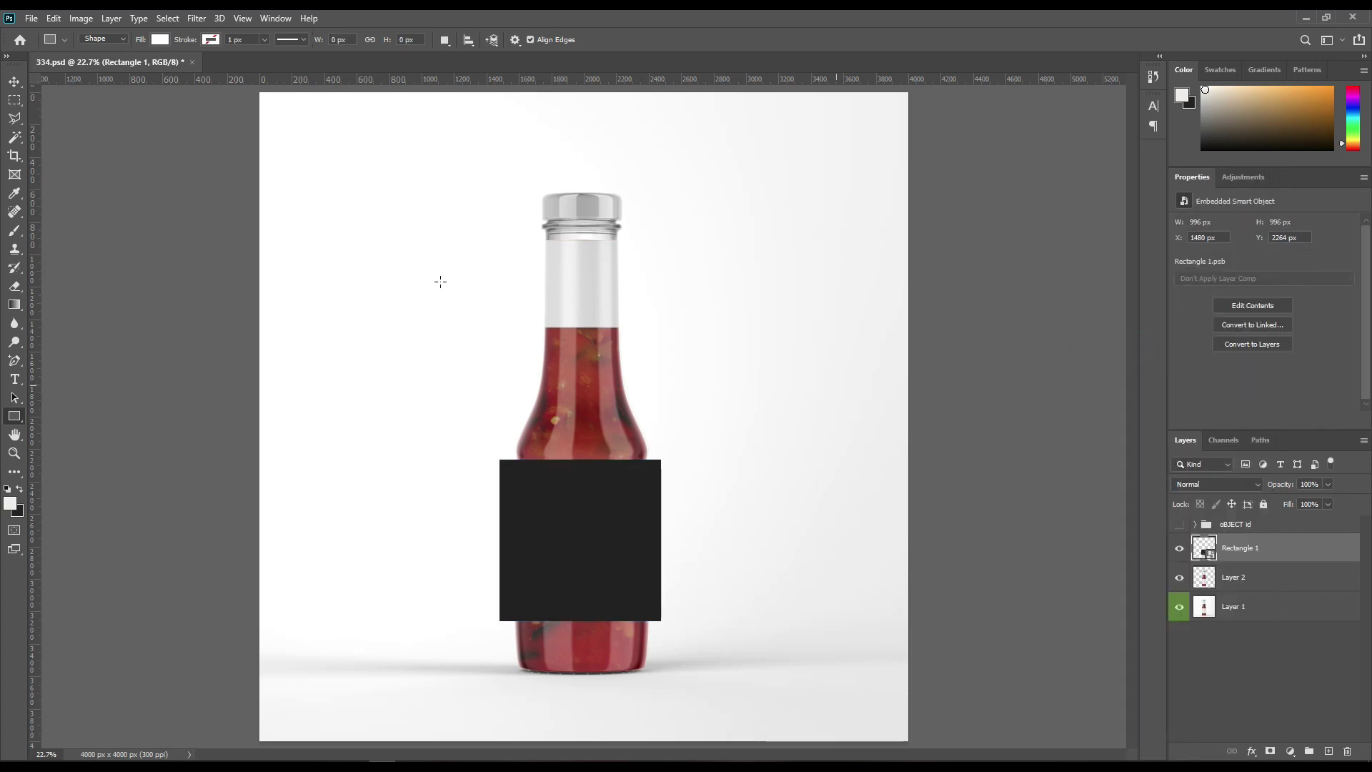
Step: Draw a rectangle of about 530 by 569 px over the neck label, fill it with the body rectangle's 1d1d1d, and convert it to a Smart Object
left_click_drag(539, 236, 625, 329)
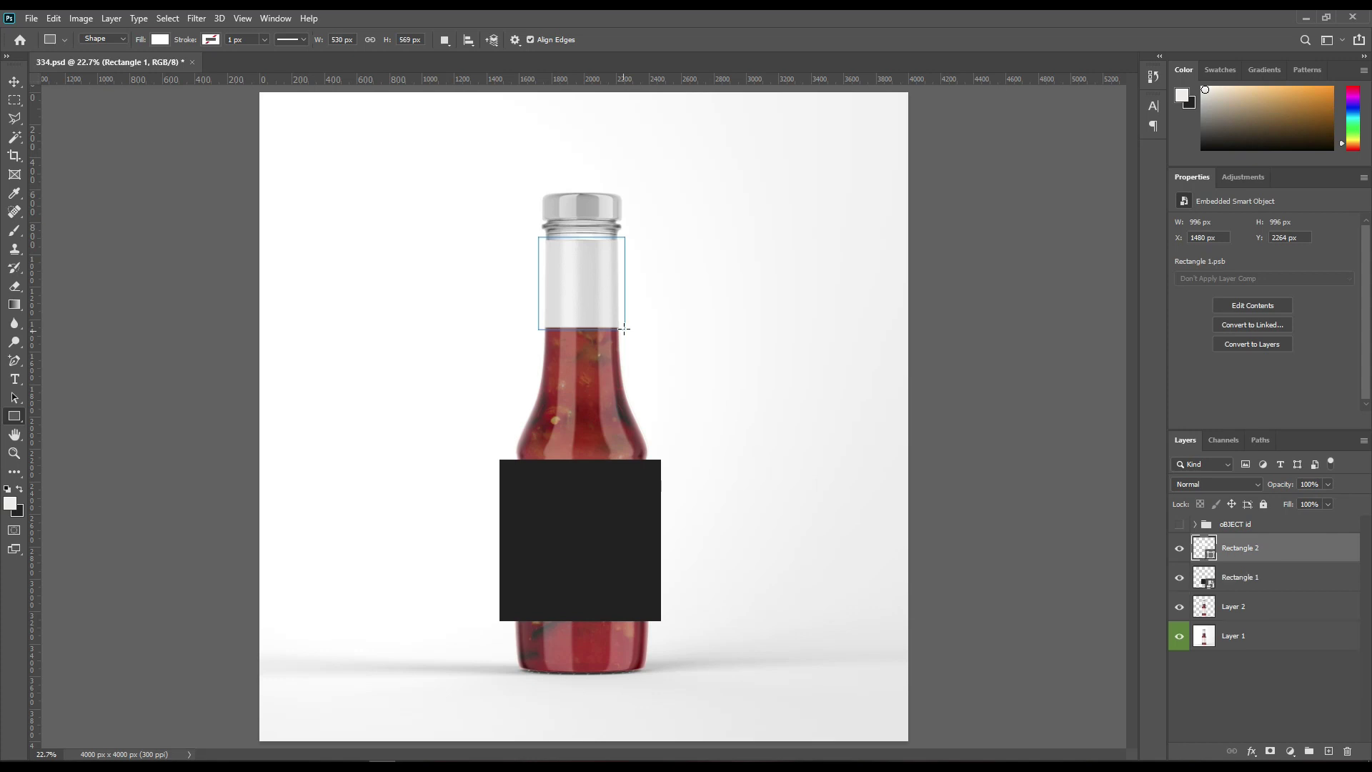
double_click(1203, 552)
left_click(582, 539)
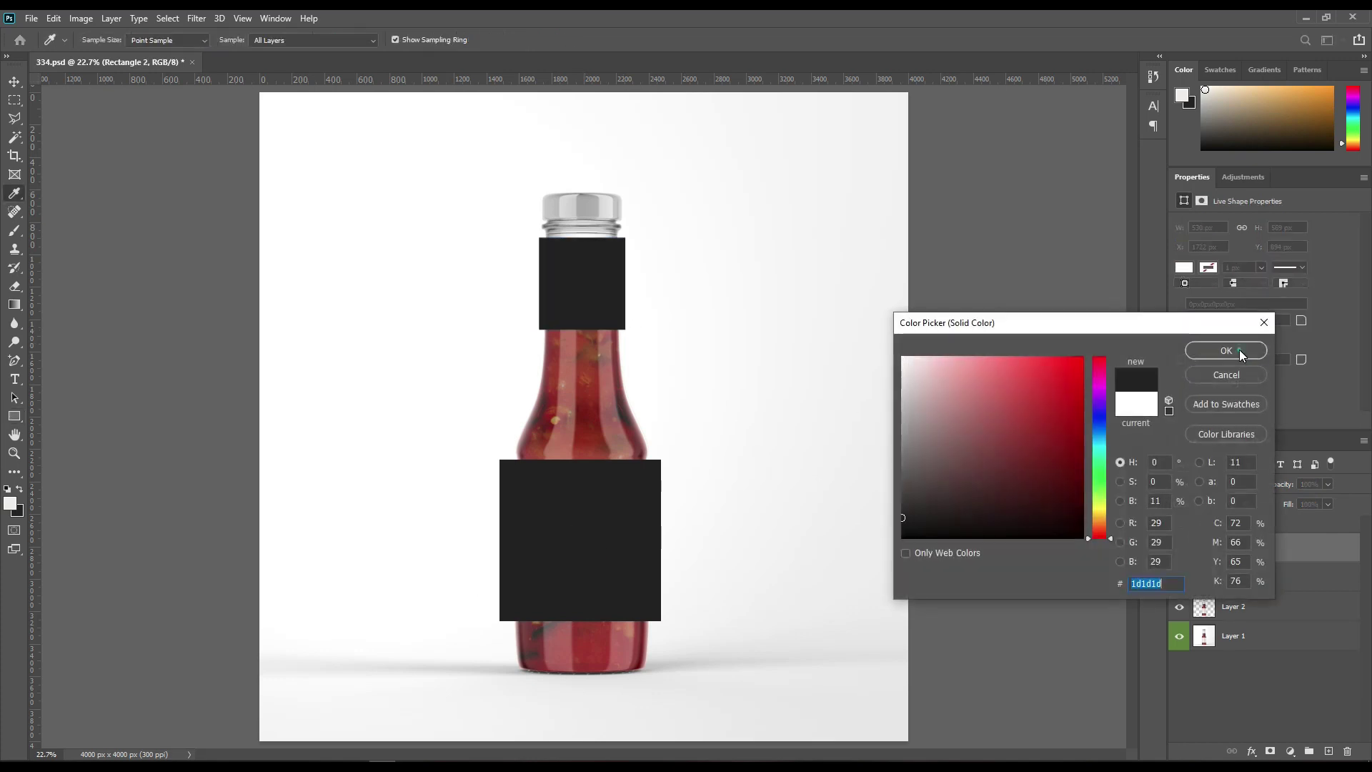
left_click(1239, 350)
right_click(1279, 549)
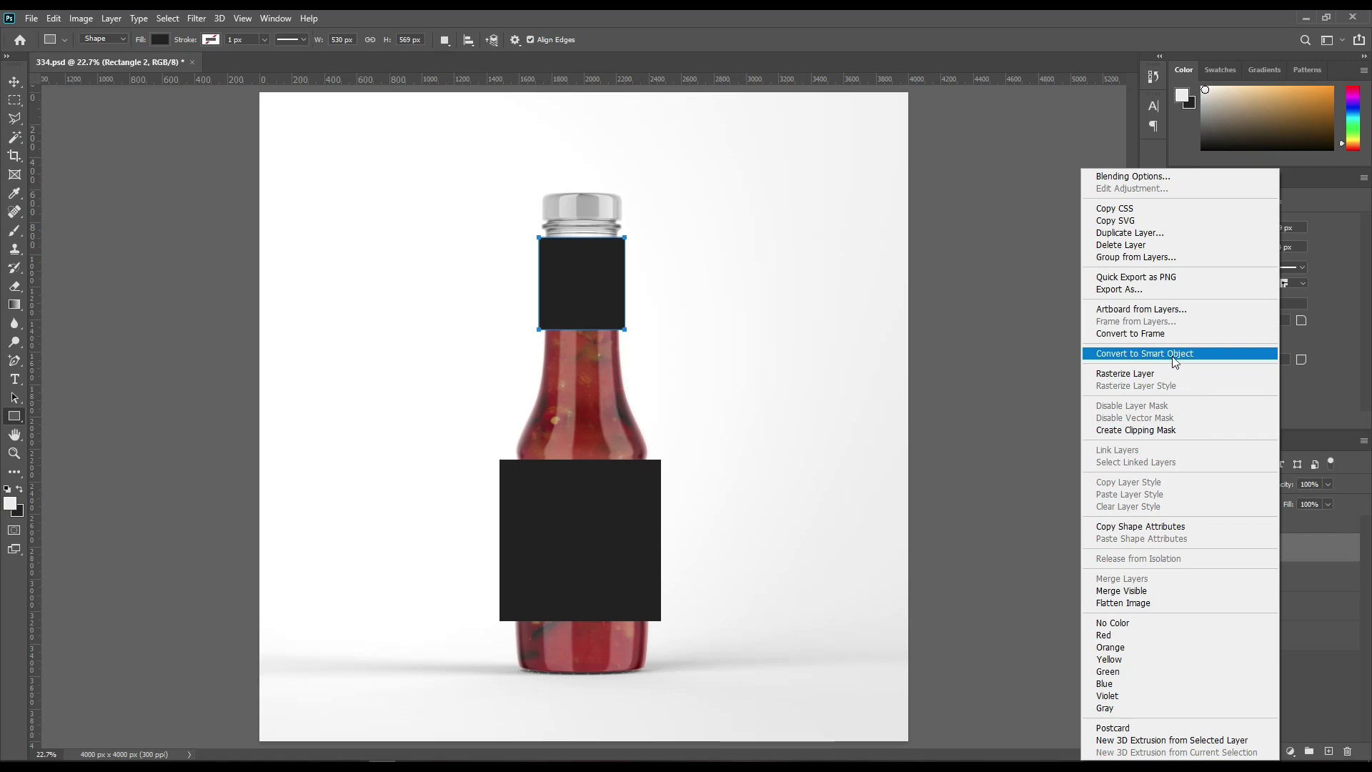
left_click(1173, 356)
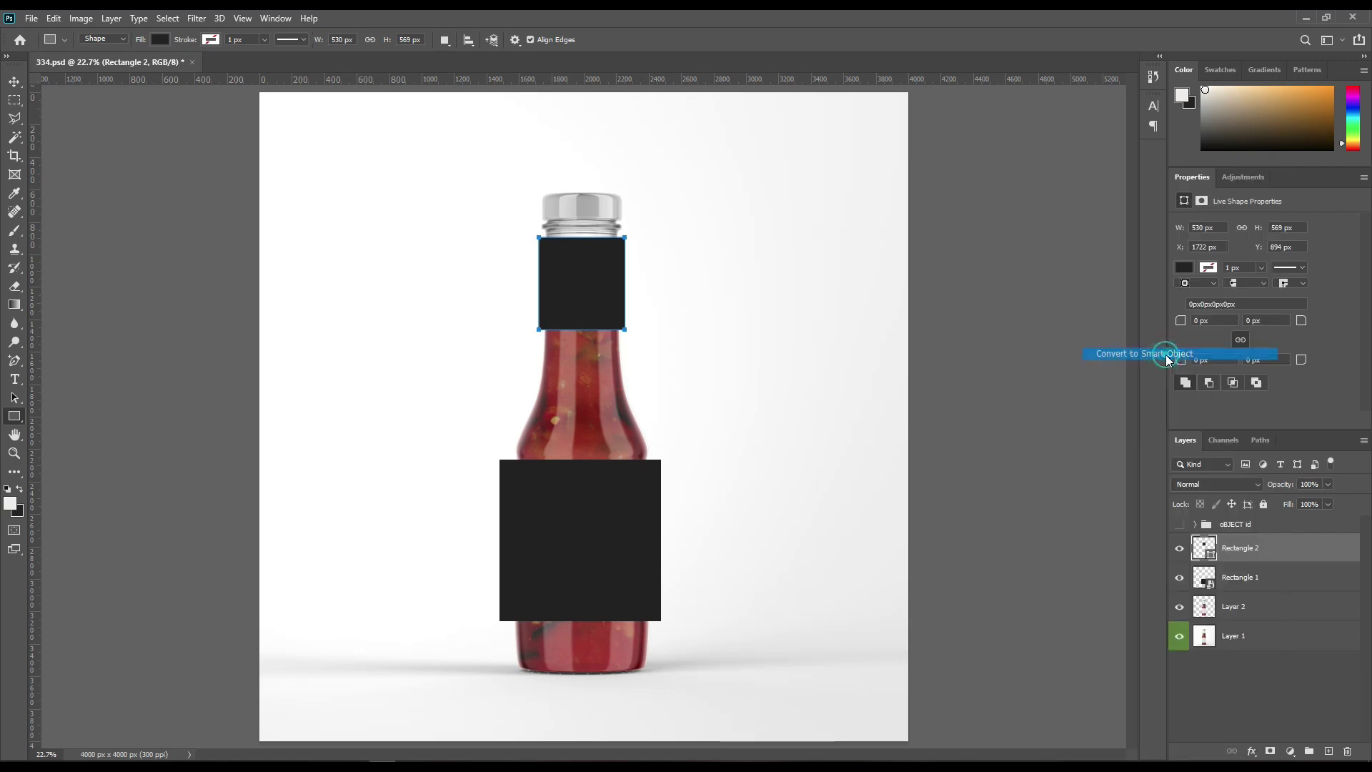
Step: Mask the Rectangle 2 layer with the selection loaded from the Shape 2 layer mask
left_click(1197, 524)
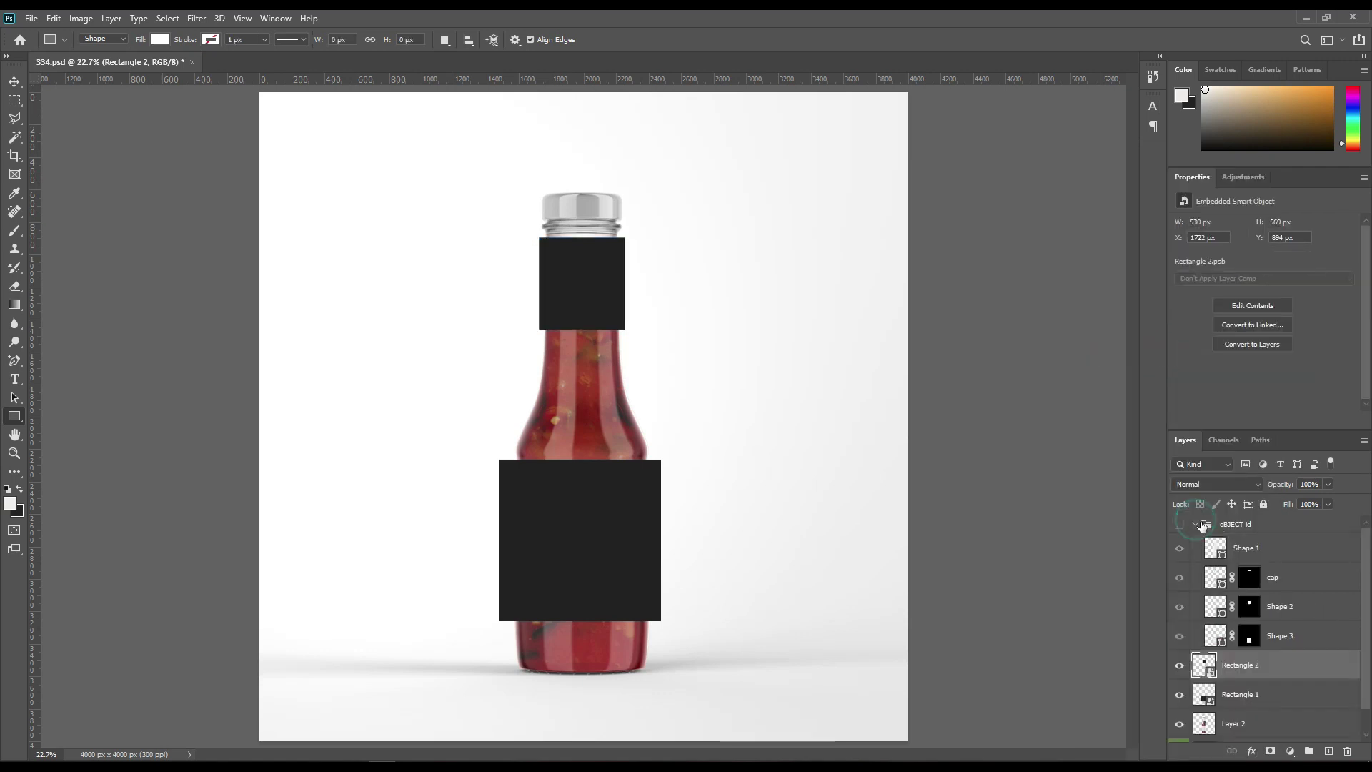
left_click(1251, 613, "ctrl")
left_click(1269, 752)
Step: Mask the Rectangle 1 layer with the selection loaded from the Shape 3 layer mask
left_click(1254, 641, "ctrl")
left_click(1247, 697)
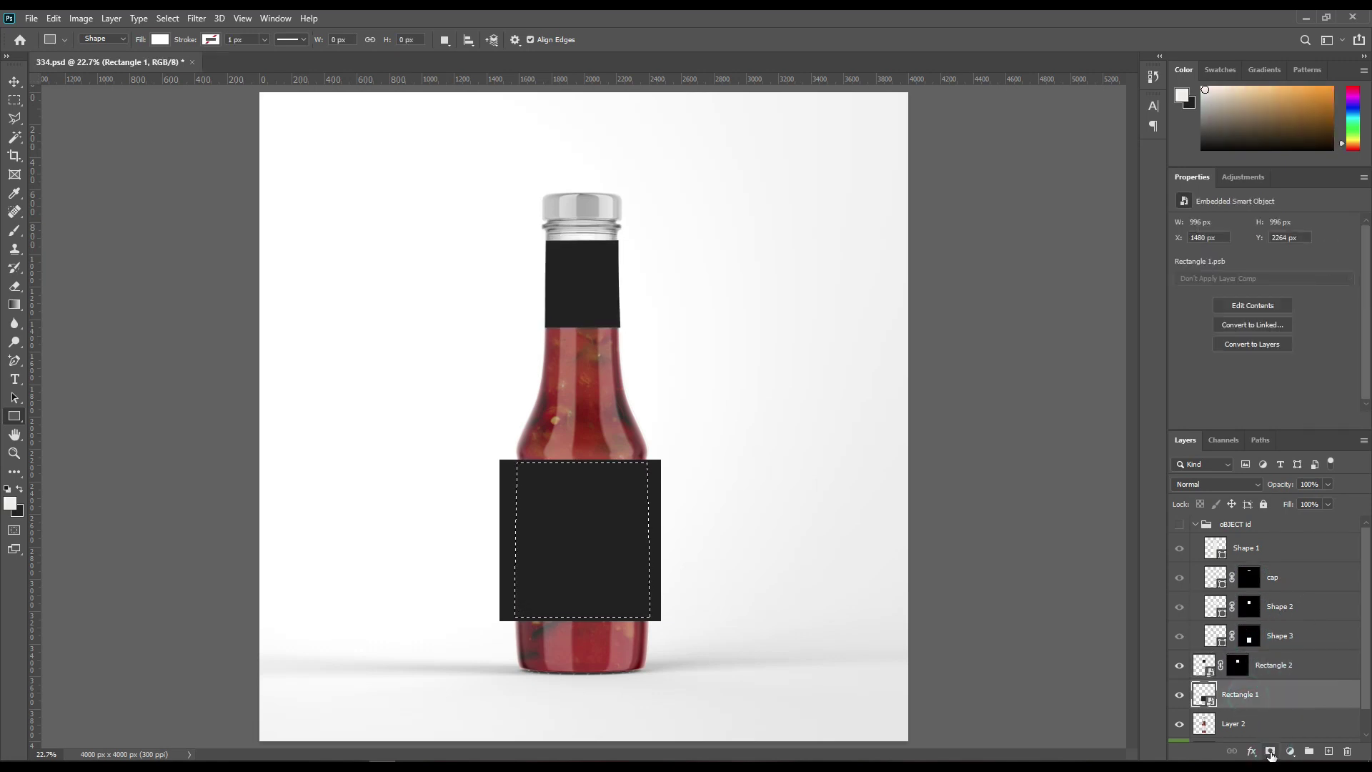
left_click(1271, 752)
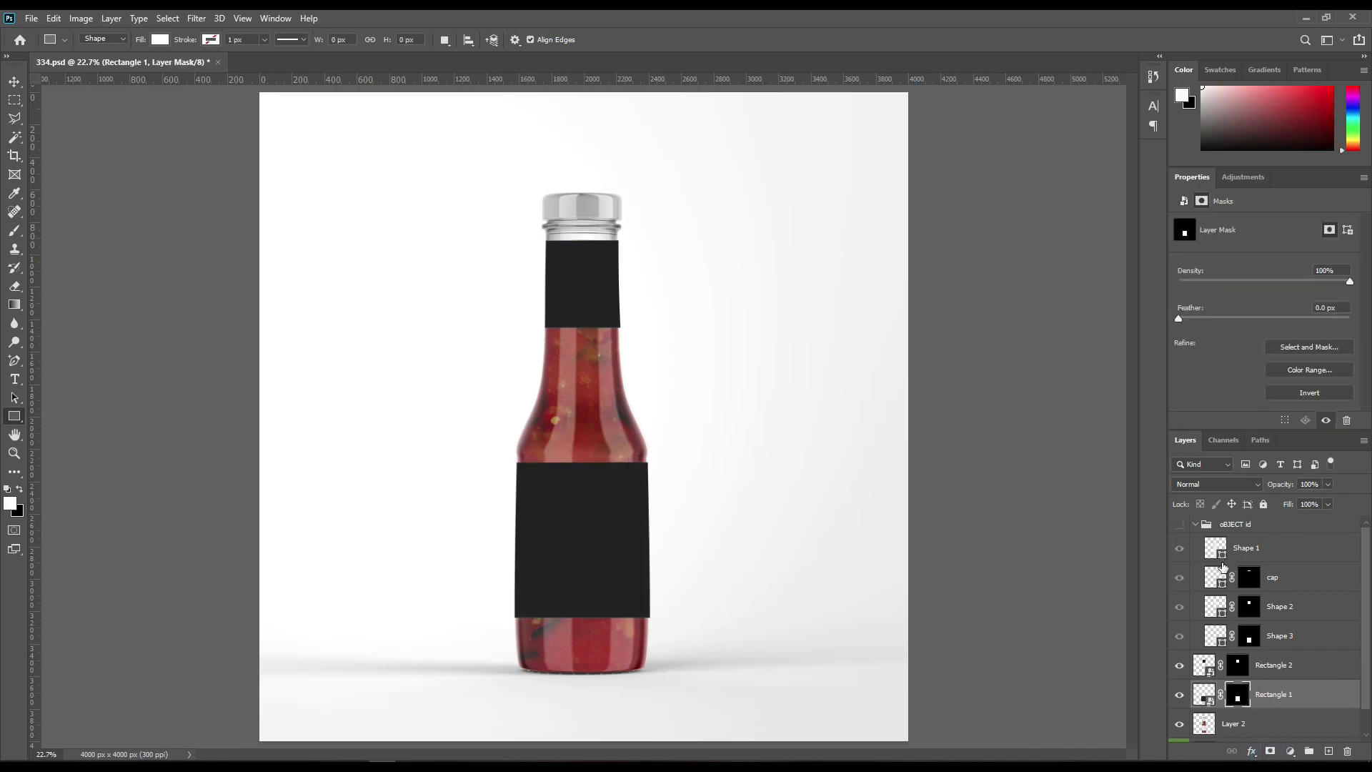
Step: Load the cap mask as a selection and add a Solid Color fill layer above Rectangle 2, using 1d1d1d sampled from the body label
left_click(1249, 576, "ctrl")
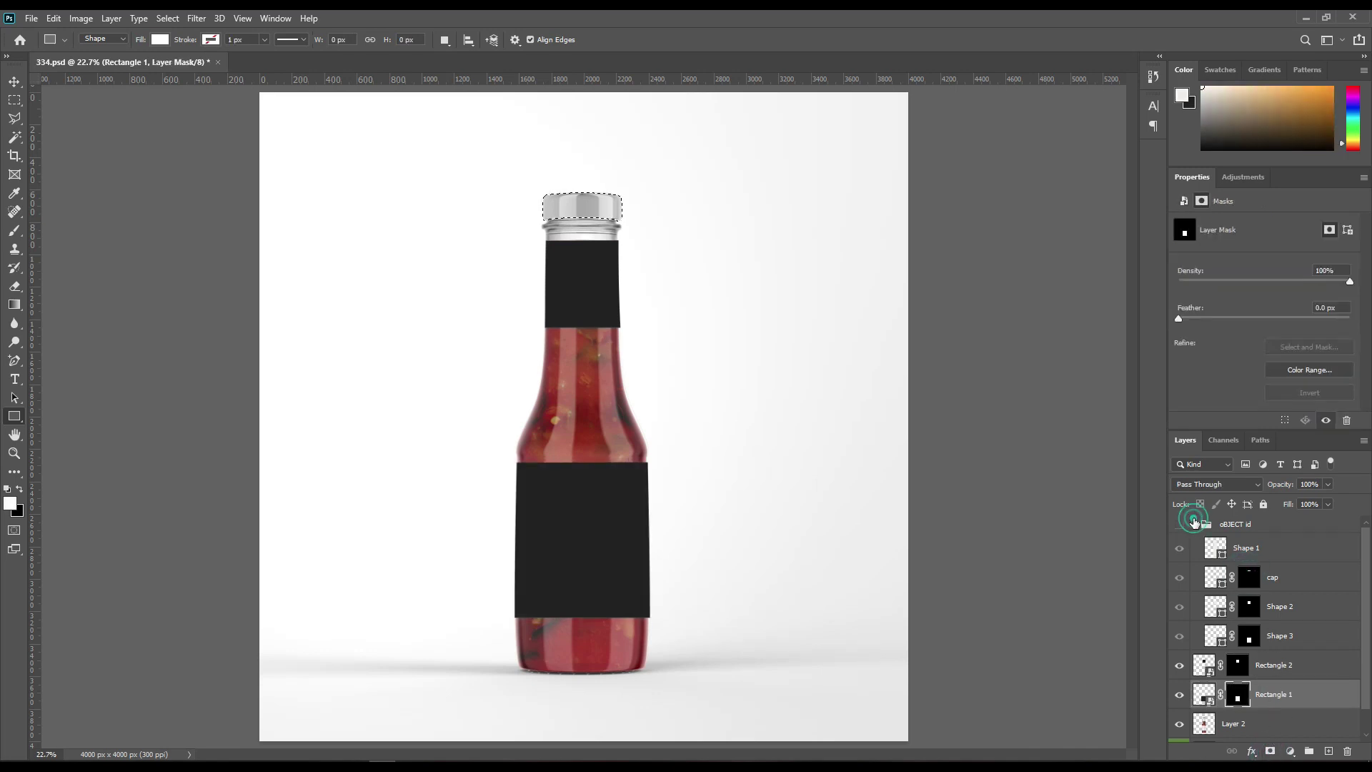
left_click(1196, 524)
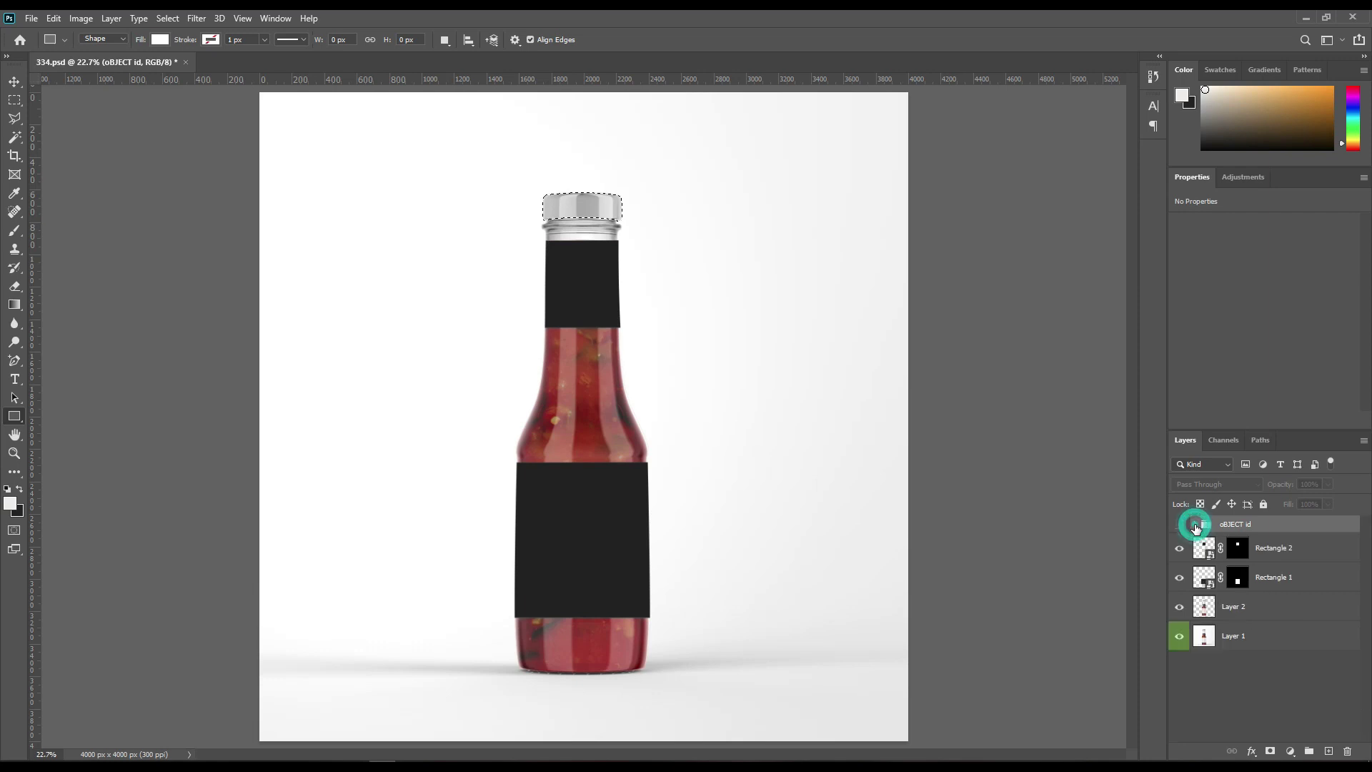
left_click(1277, 549)
left_click(1290, 752)
left_click(1293, 502)
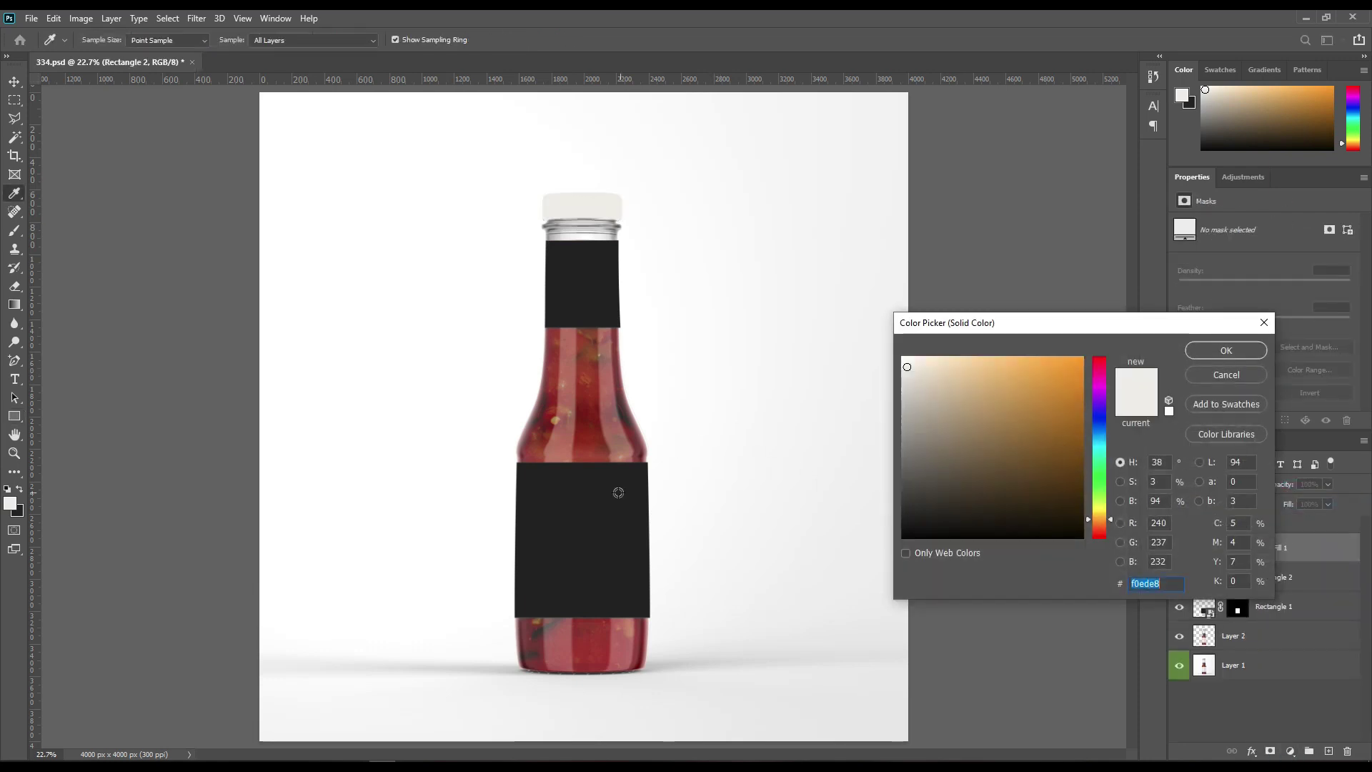
left_click(597, 496)
left_click(1201, 349)
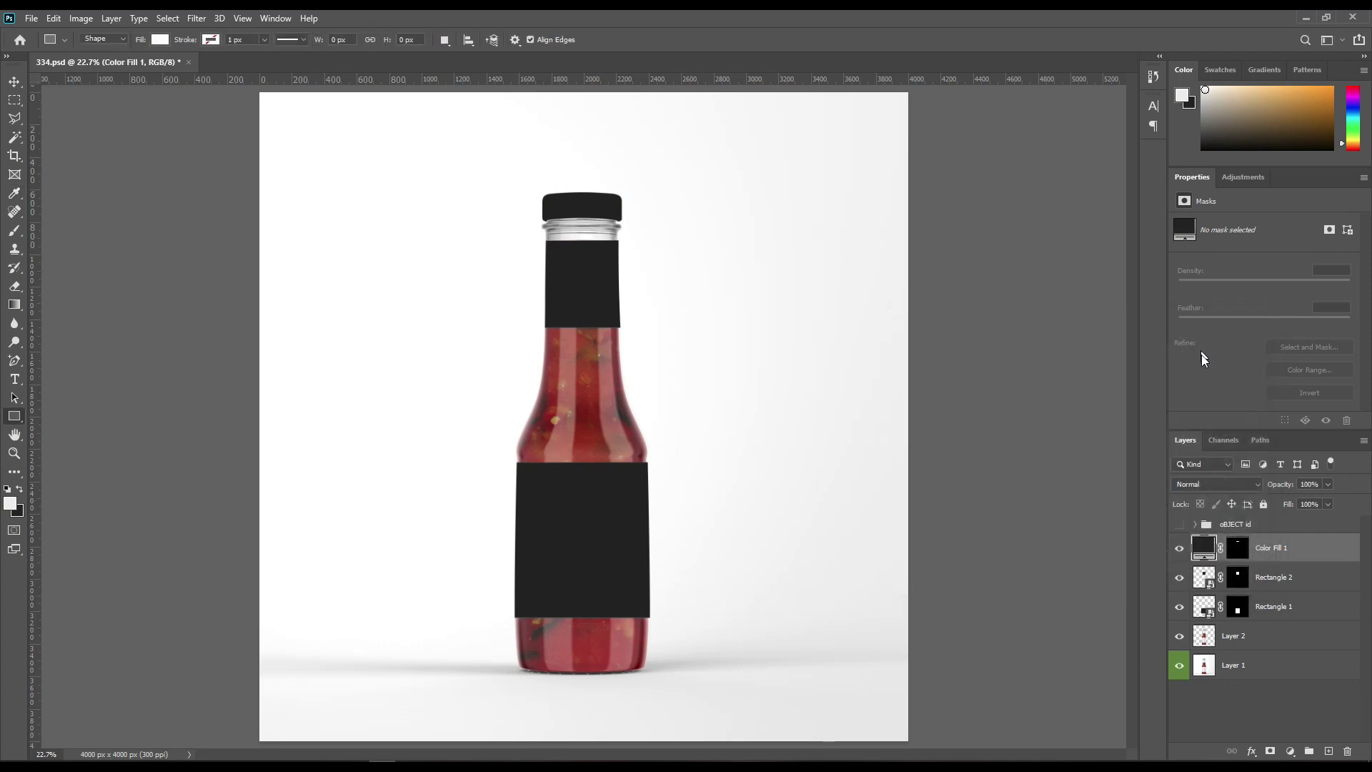
left_click(1261, 707)
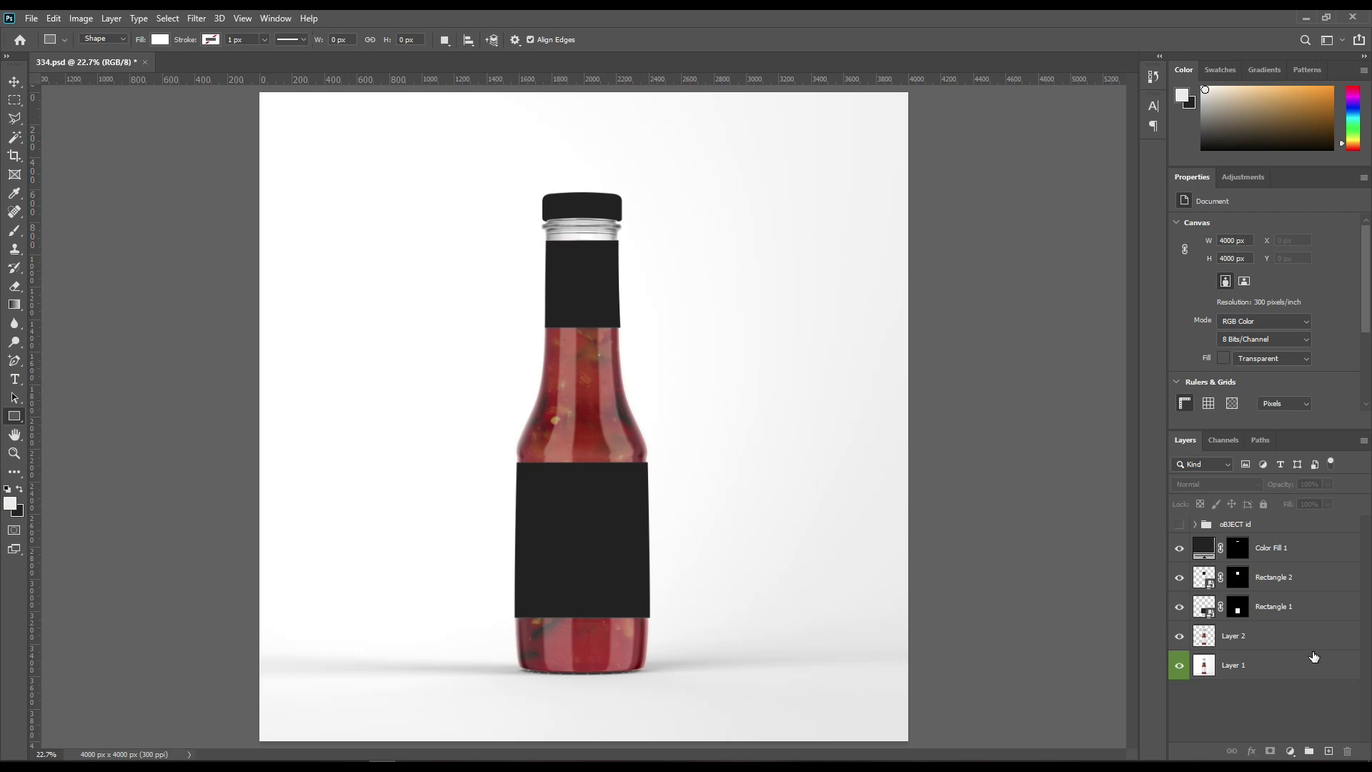
Step: Load the combined selection of the Color Fill 1, Rectangle 2 and Rectangle 1 layer masks
left_click(1239, 550, "ctrl")
left_click(1238, 578, "ctrl+shift")
left_click(1238, 609, "ctrl+shift")
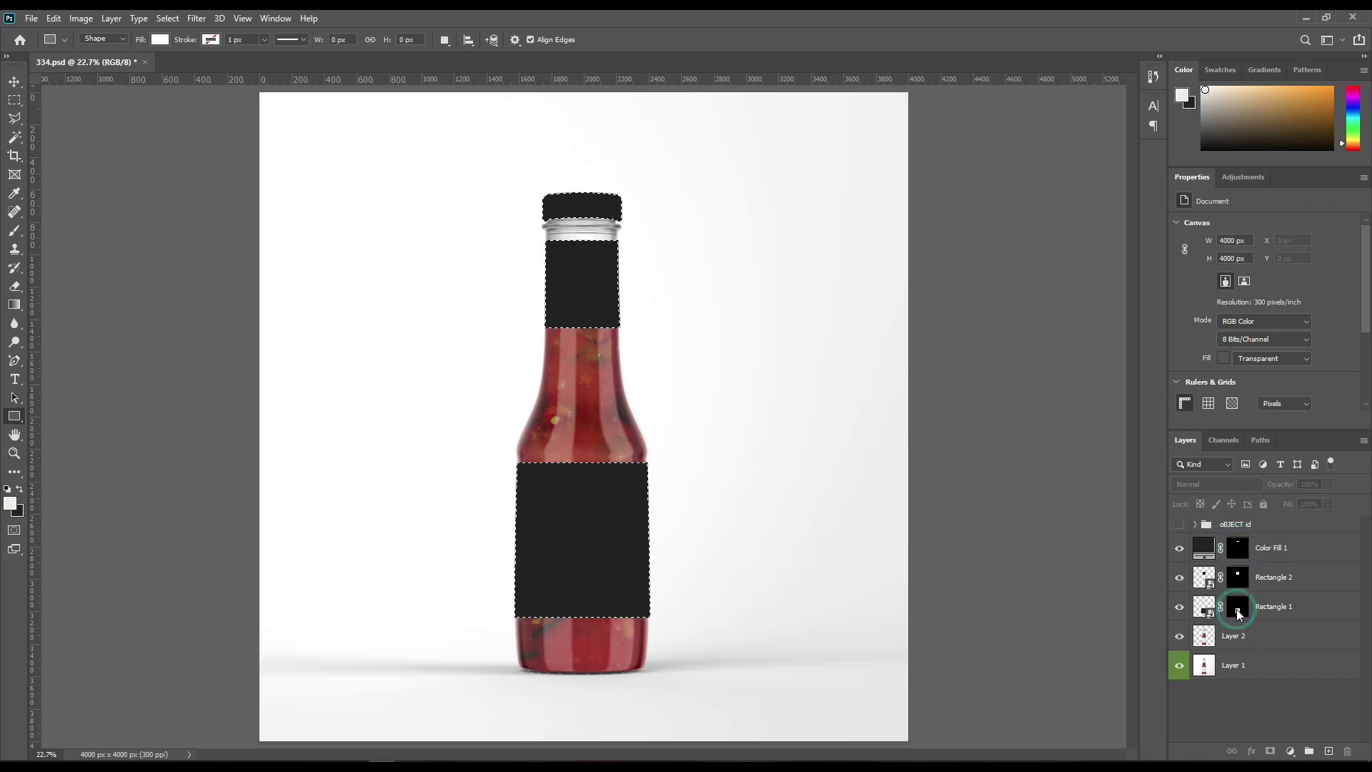
Step: Copy the selected cap and label areas of Layer 2 to a new layer and move it above Color Fill 1
left_click(1258, 642)
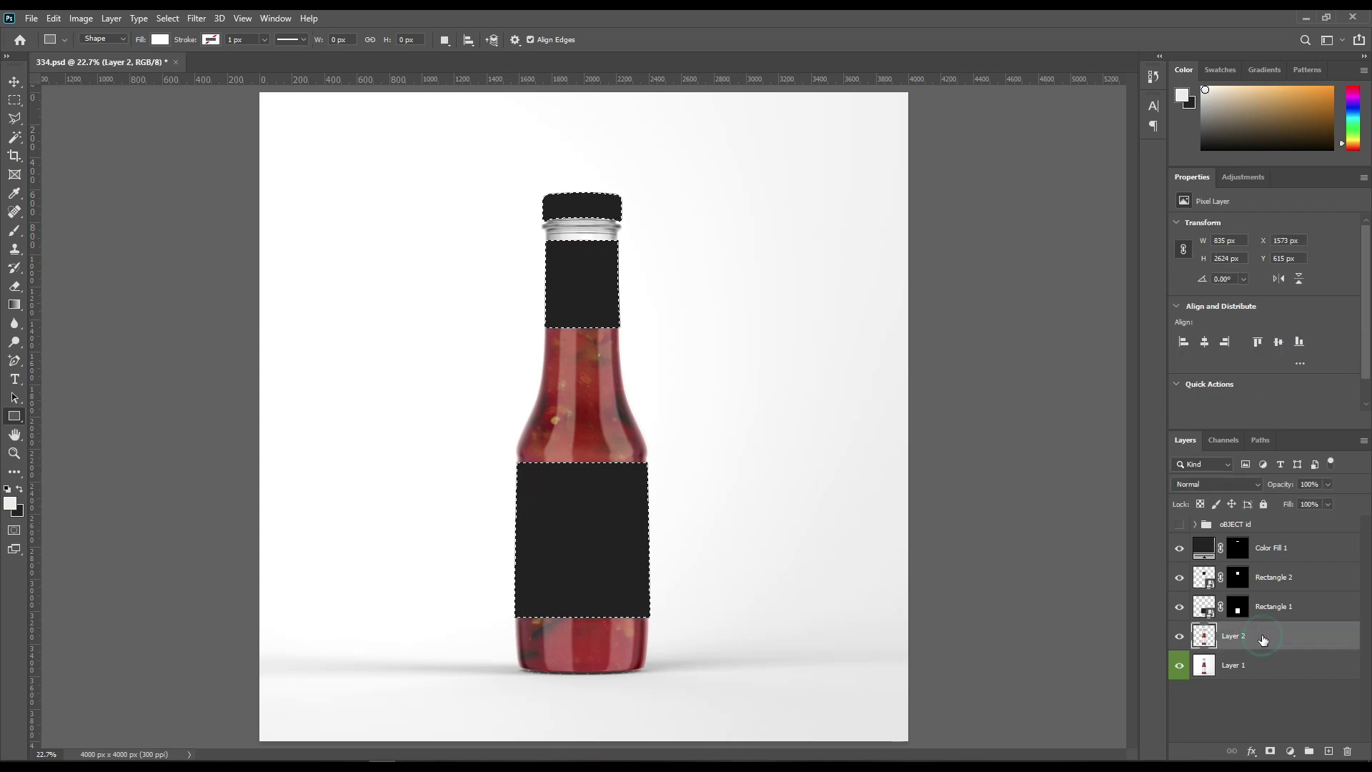
key("ctrl+j")
left_click_drag(1263, 640, 1280, 553)
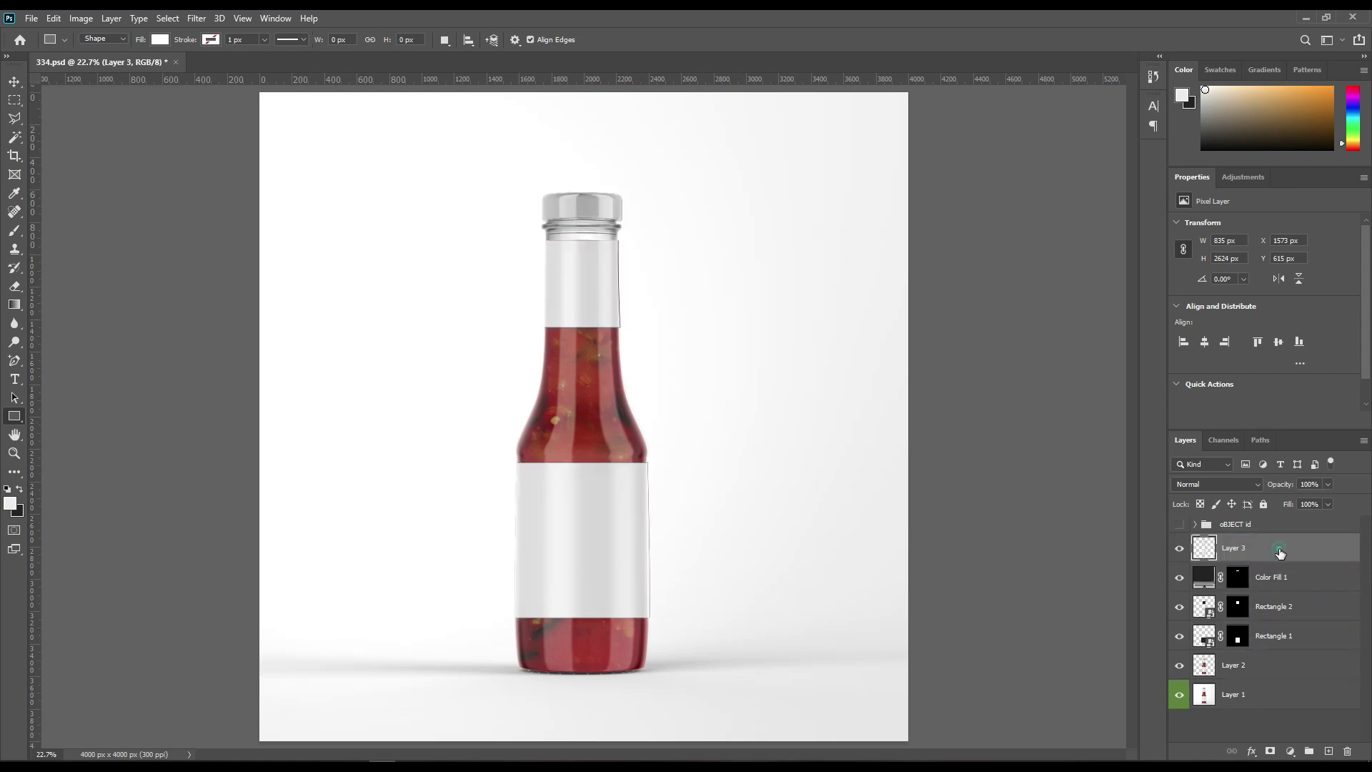
Step: Duplicate Layer 3 twice and rename the topmost copy as lIGHT
key("ctrl+j")
key("ctrl+j")
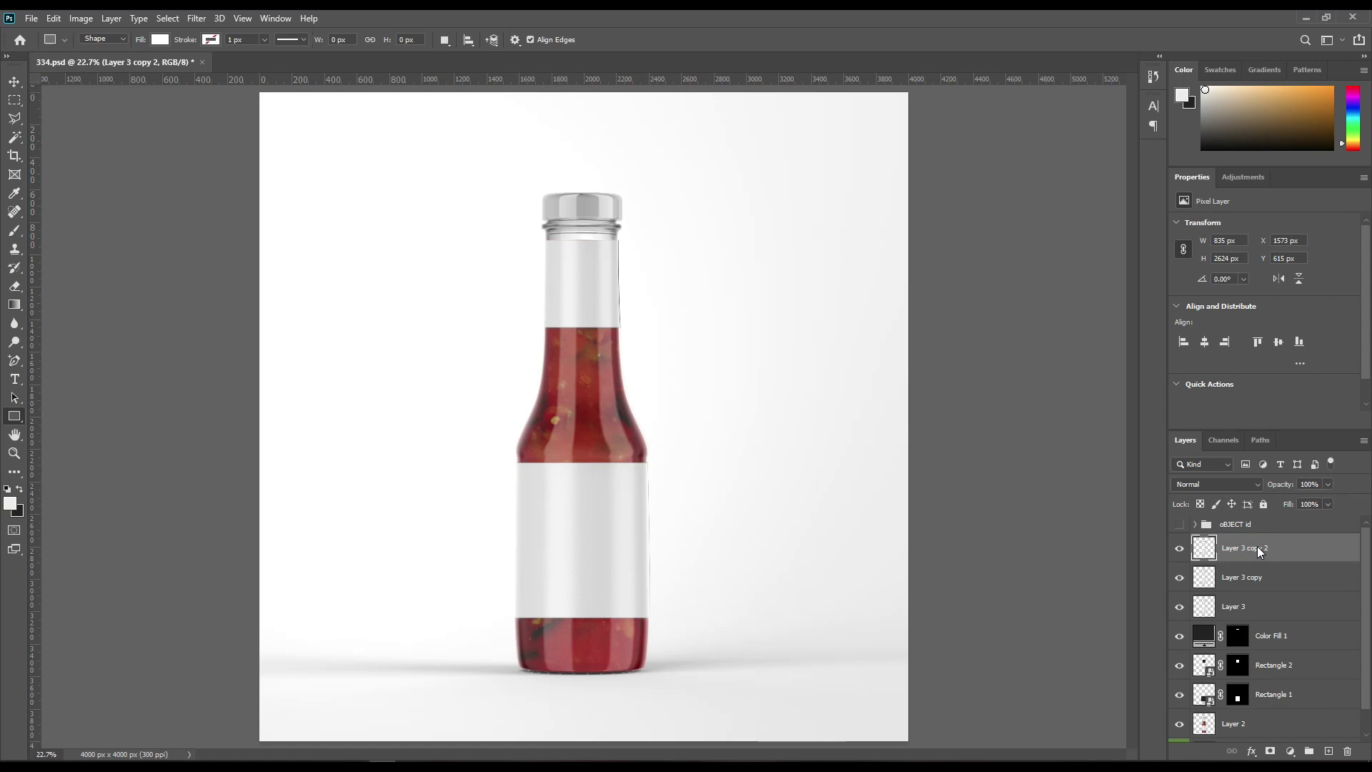
right_click(1258, 546)
left_click(1244, 548)
double_click(1244, 548)
key("BackSpace")
key("Return")
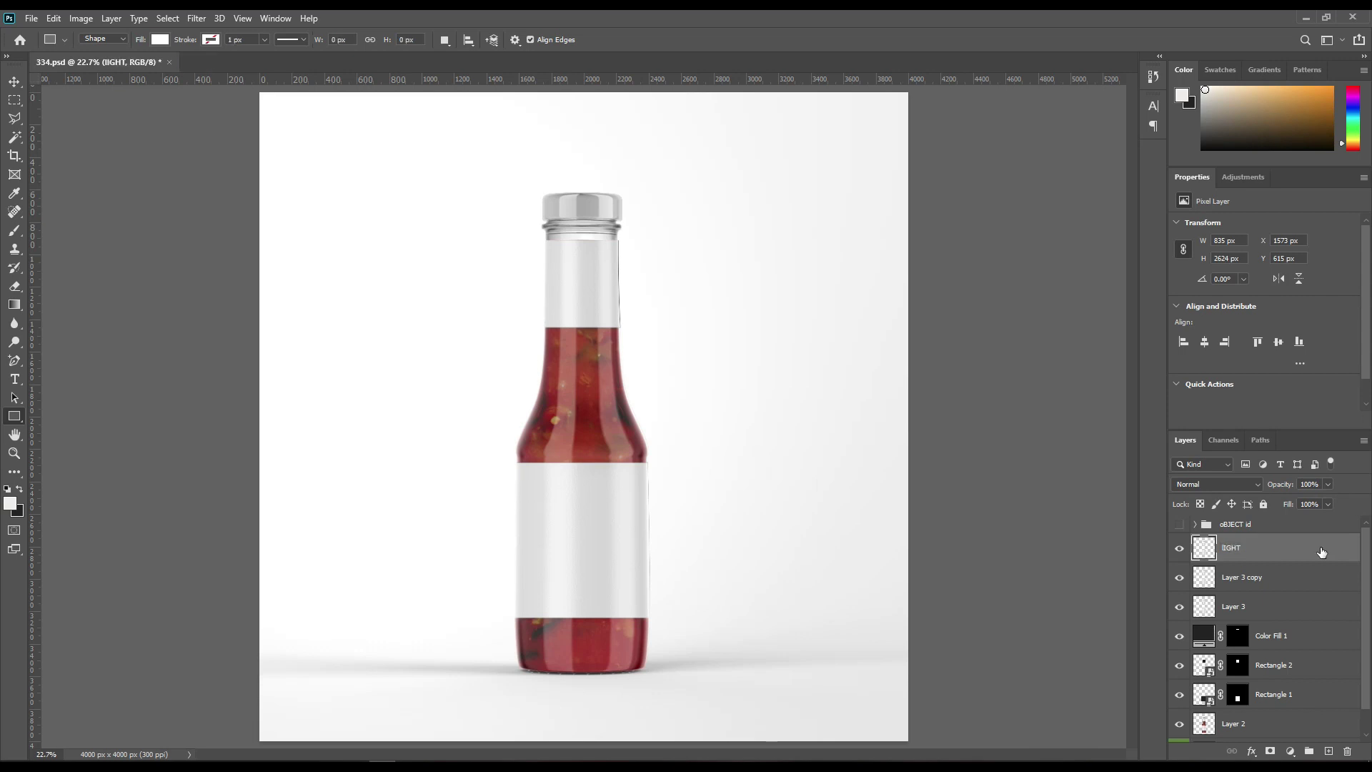
Step: Rename Layer 3 copy as Midtone and Layer 3 as Shadow
double_click(1244, 578)
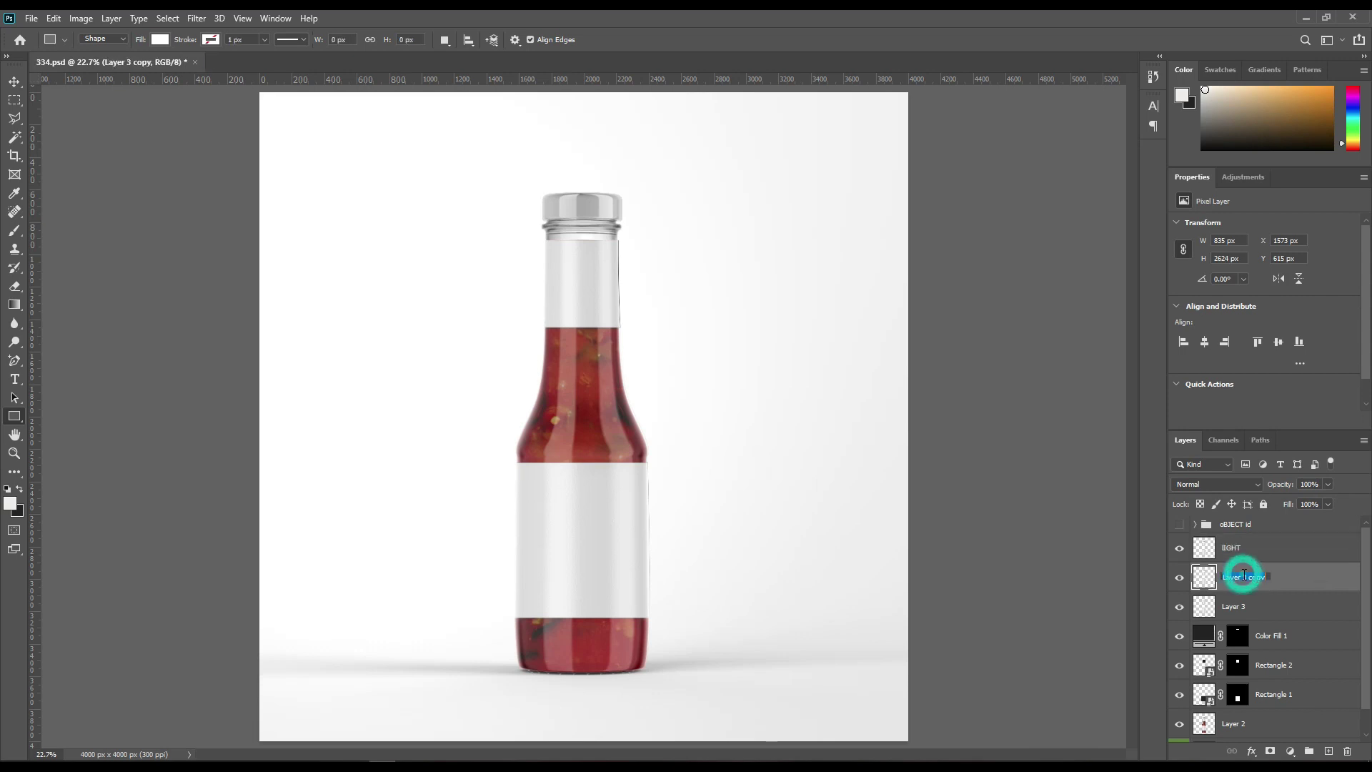
type("Midtone")
key("Return")
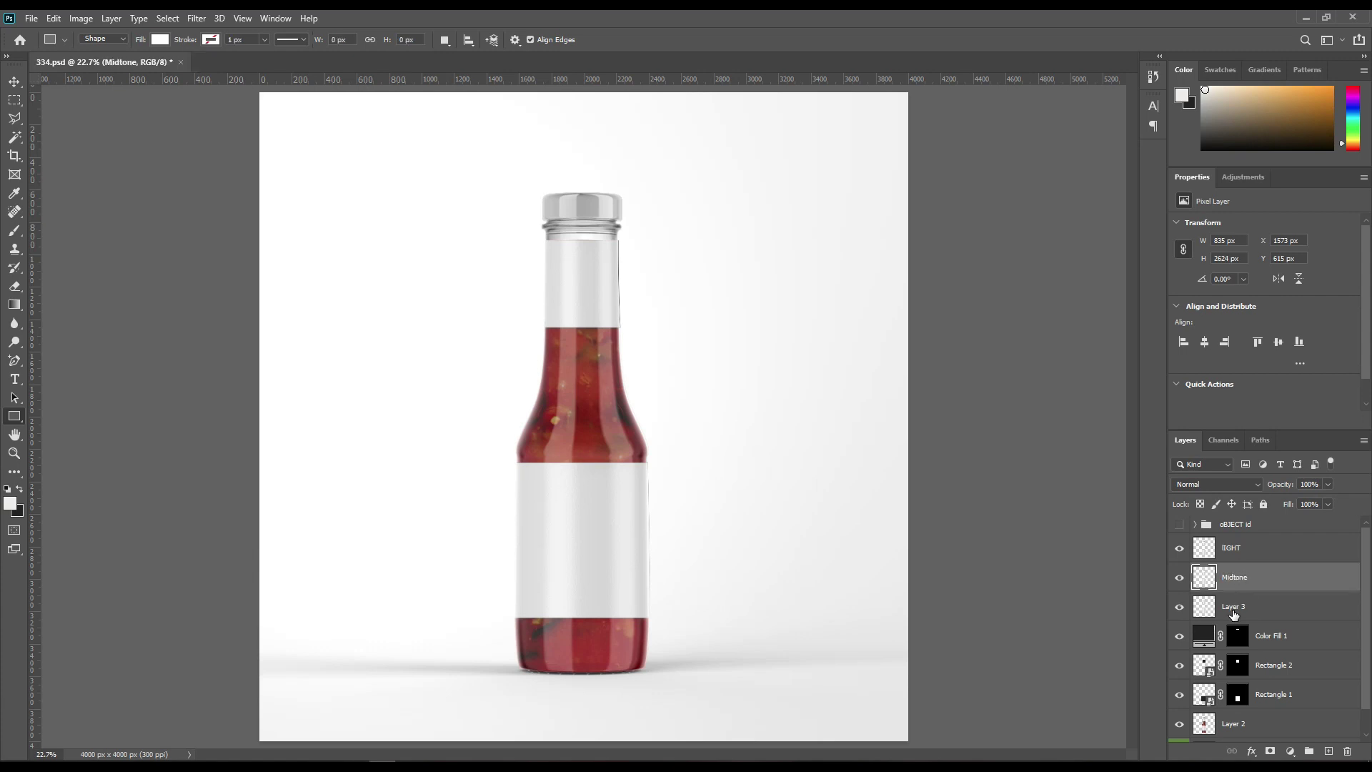
double_click(1235, 608)
type("S")
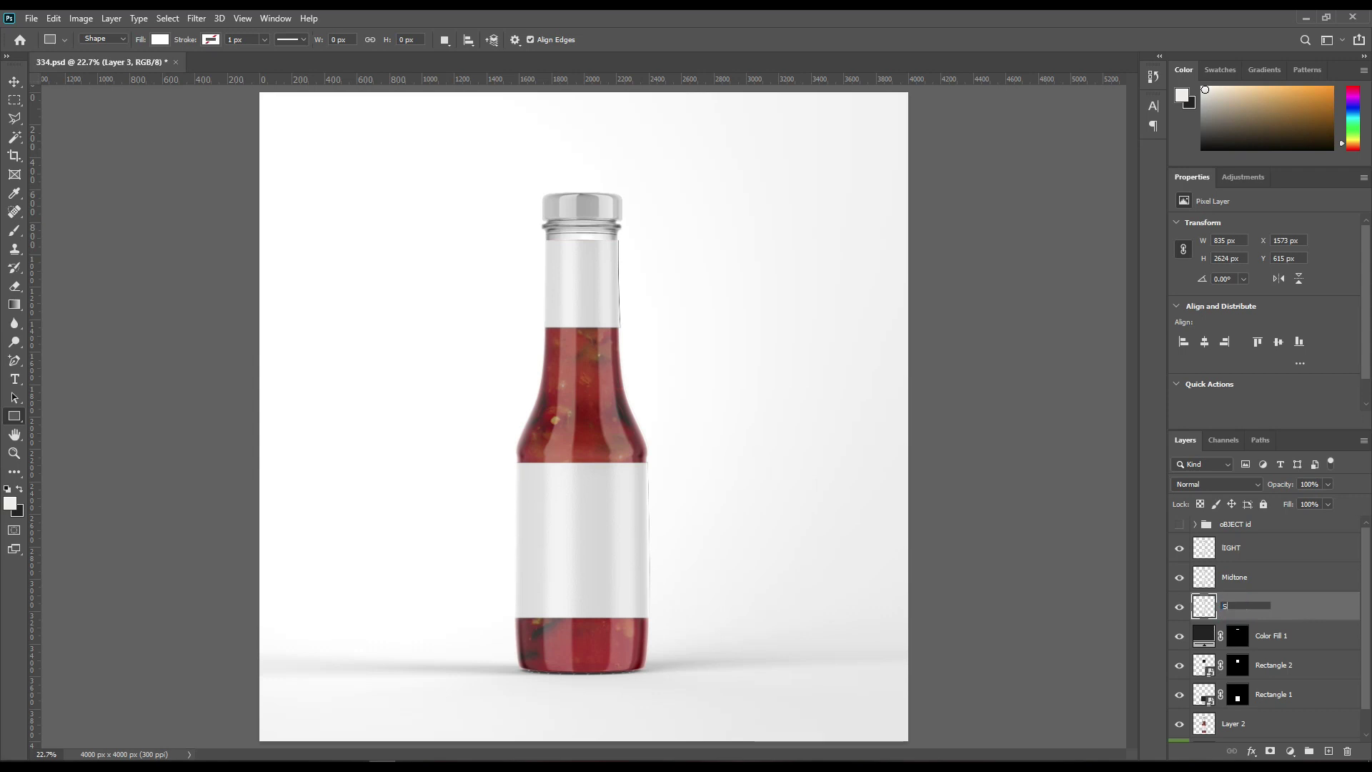
type("hadow")
key("Return")
Step: Hide the Midtone and lIGHT layers and set the Shadow layer's blend mode to Linear Burn
left_click(1180, 577)
left_click(1179, 548)
left_click(1231, 485)
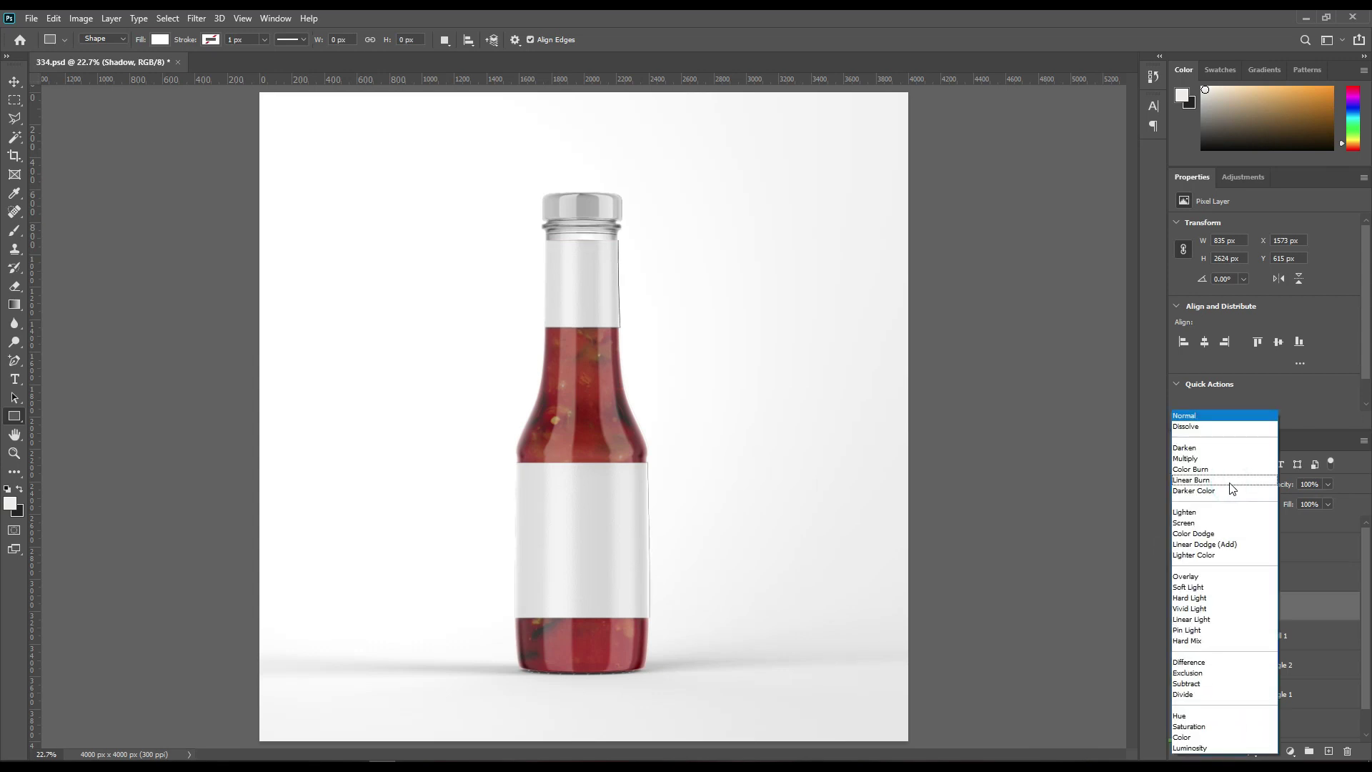
left_click(1217, 480)
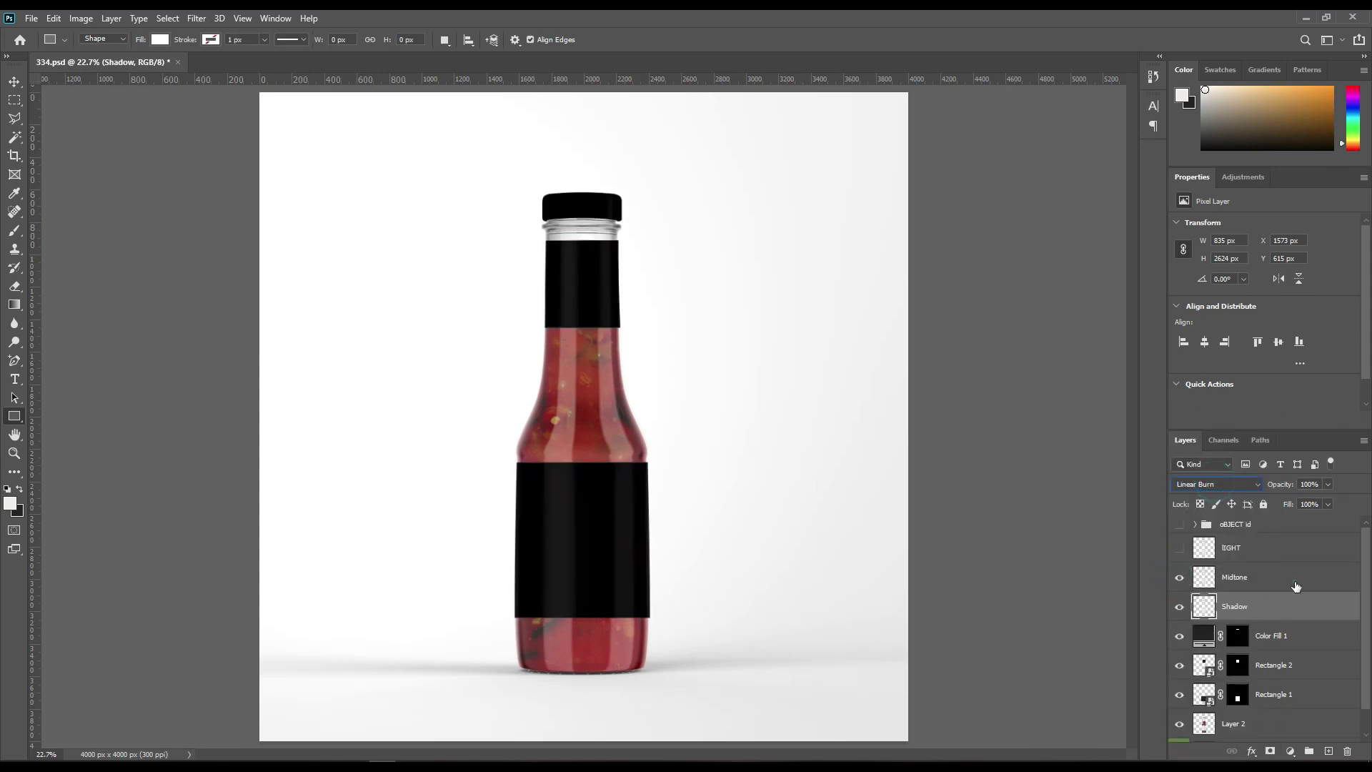
Step: Show the Midtone layer and set its blend mode to Linear Dodge (Add)
left_click(1179, 577)
left_click(1237, 577)
left_click(1218, 484)
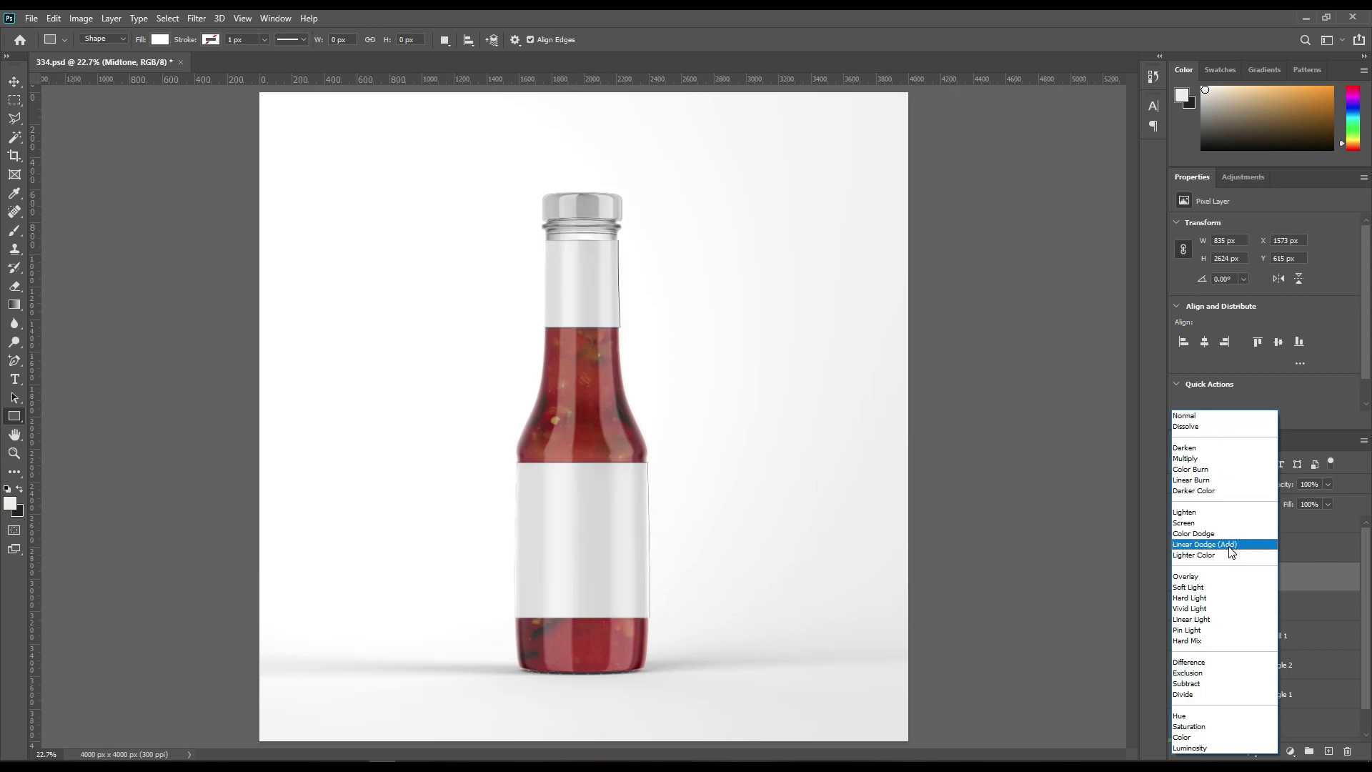
left_click(1237, 545)
Step: Apply Levels to the Midtone layer with an input black level of 208 and an output white level of 99
left_click(81, 18)
mouse_move(121, 53)
left_click(270, 68)
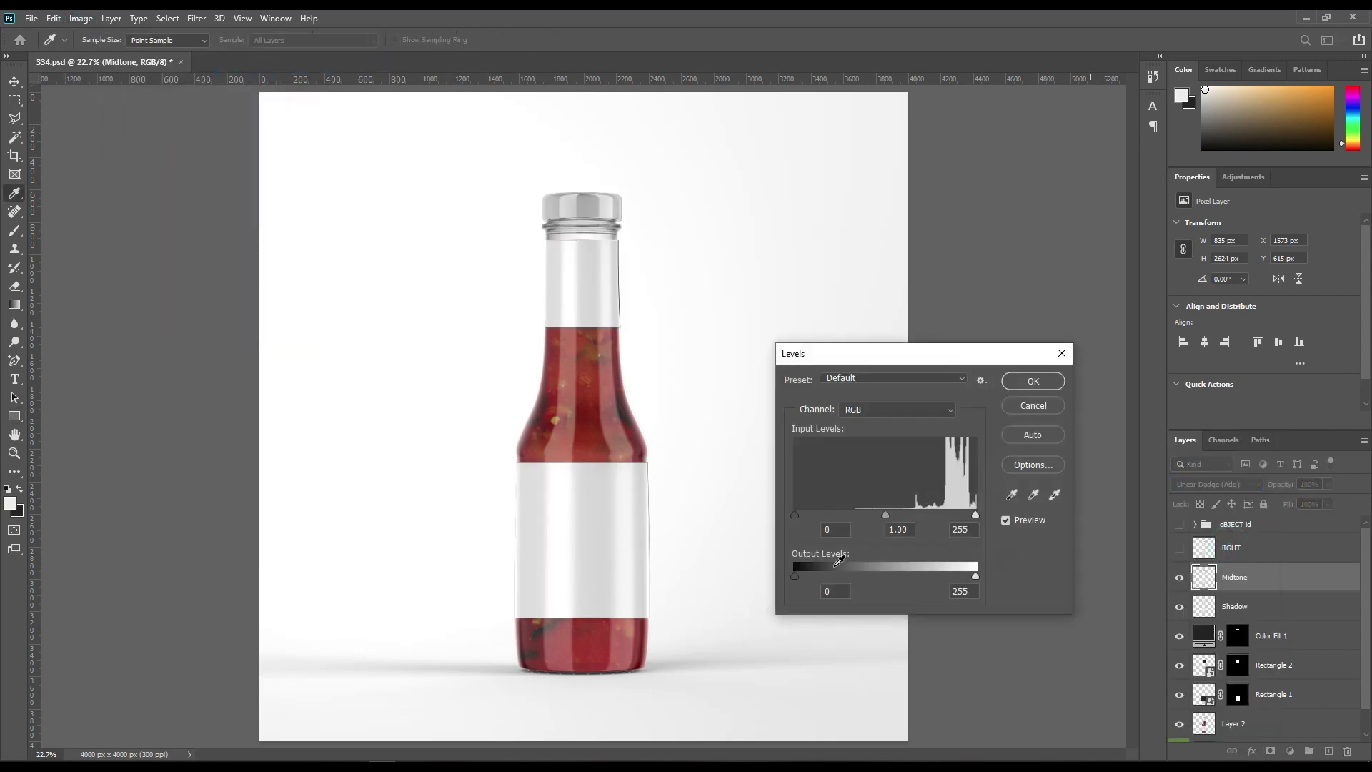
left_click_drag(796, 515, 943, 513)
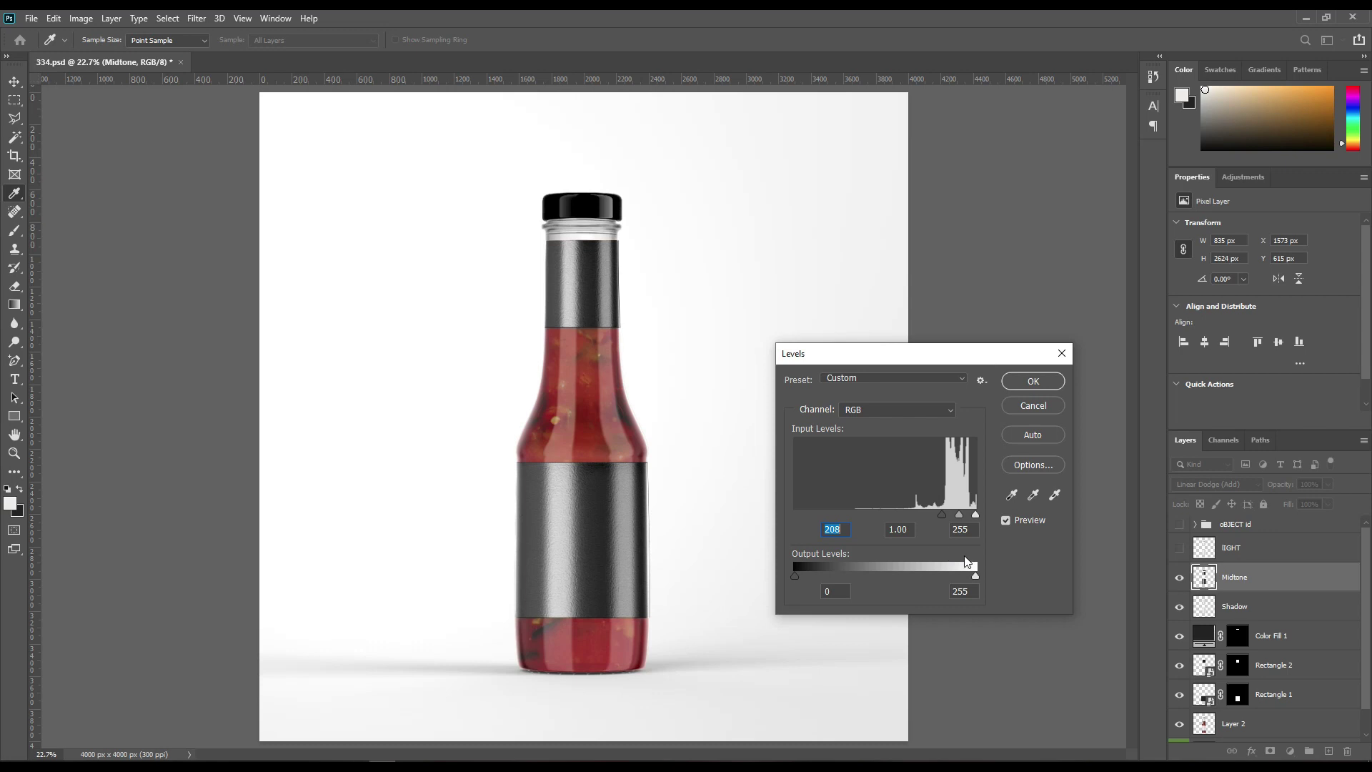
left_click_drag(975, 576, 882, 573)
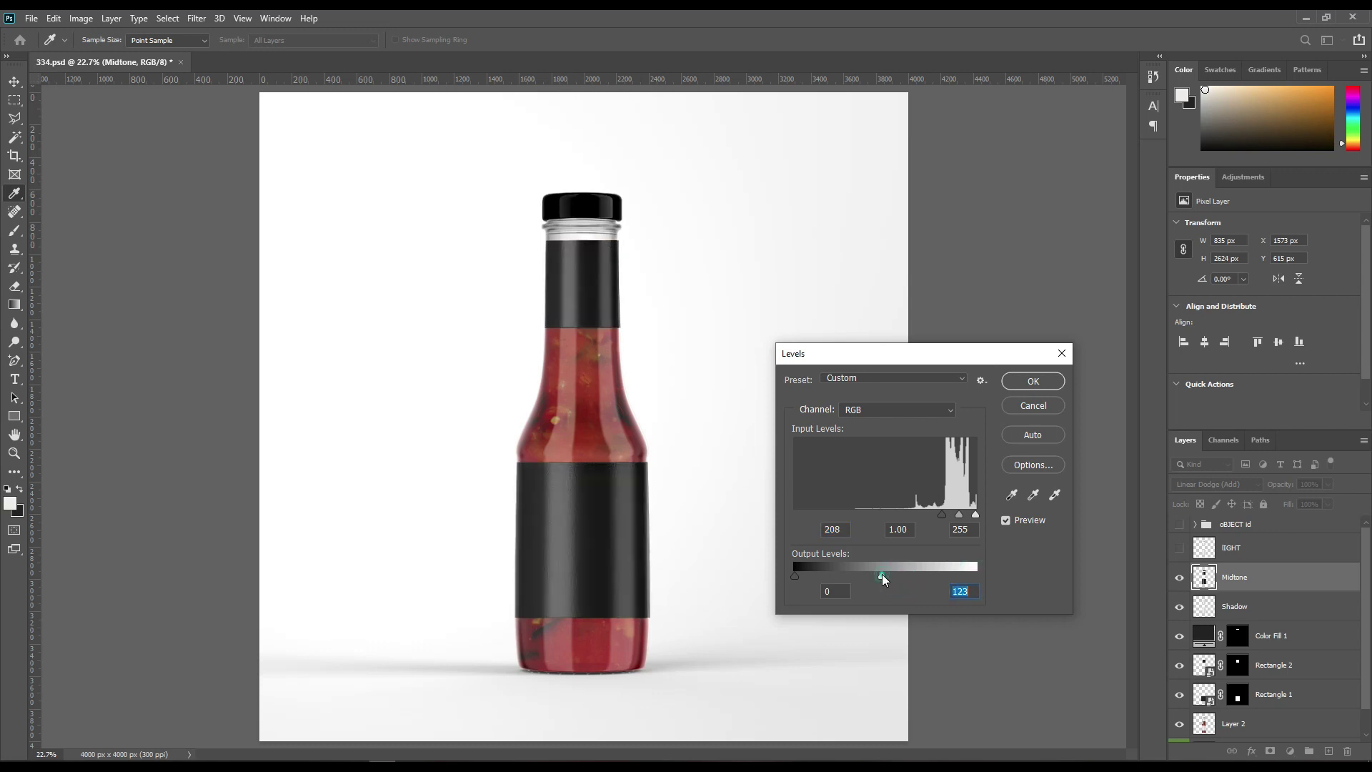
left_click_drag(878, 573, 864, 572)
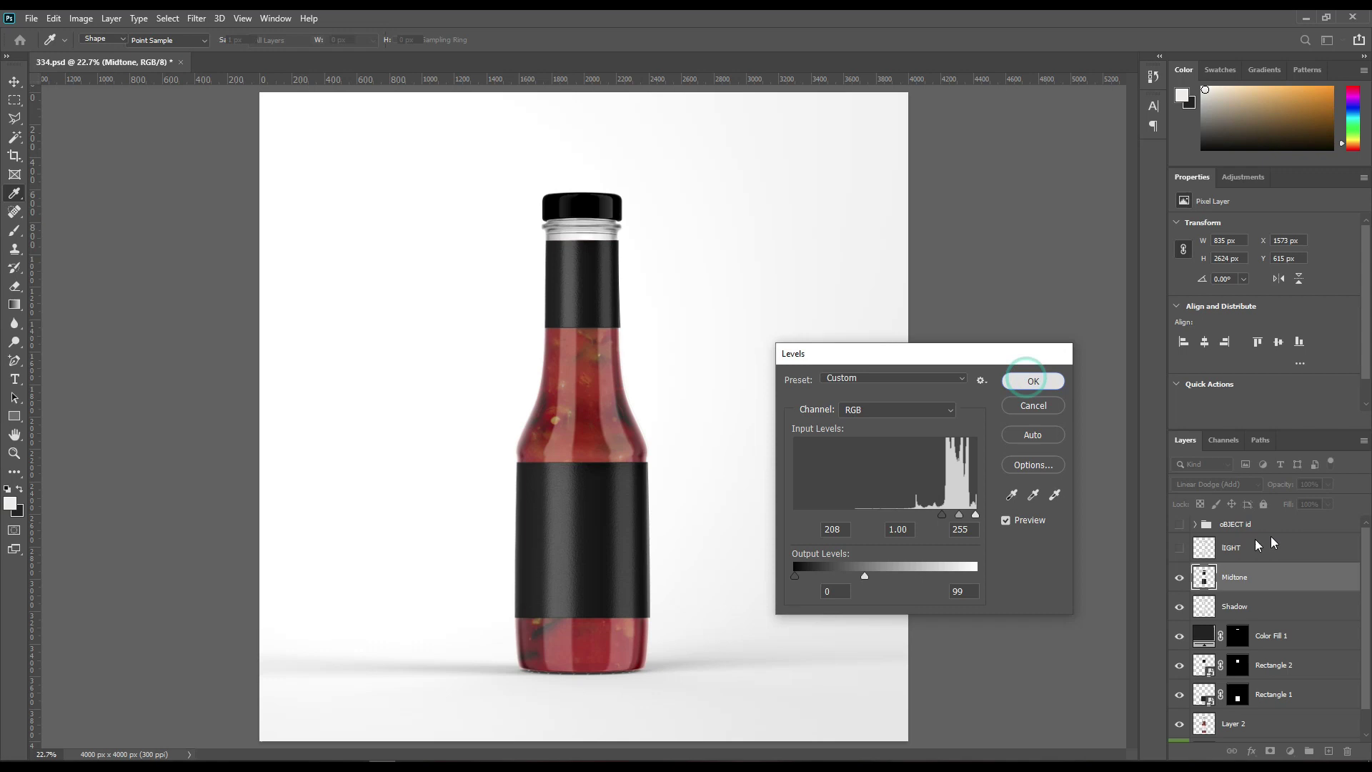
left_click(1034, 381)
Step: Show the lIGHT layer and set its blend mode to Screen
left_click(1179, 548)
left_click(1280, 550)
left_click(1226, 485)
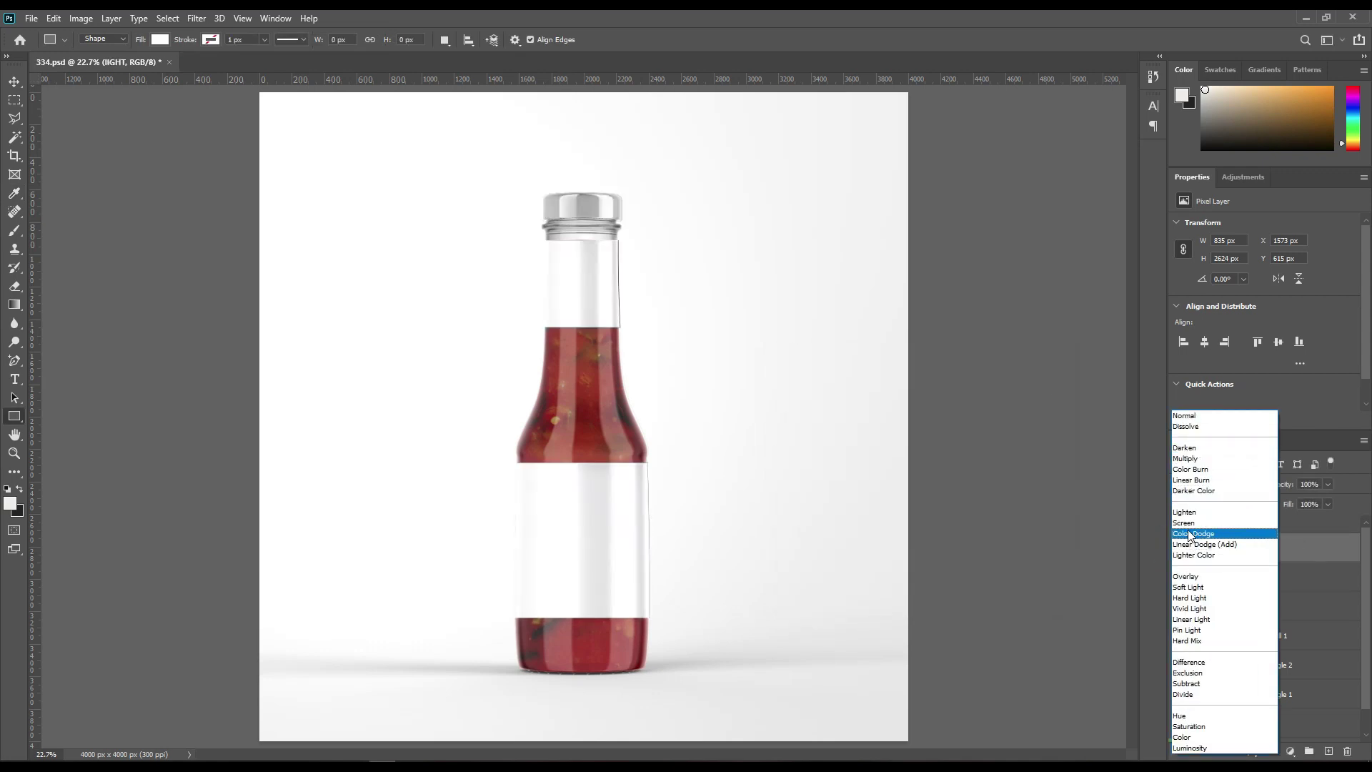
left_click(1191, 525)
Step: Apply Levels to the lIGHT layer with an input black level of 215 and an output white level of 187
left_click(80, 18)
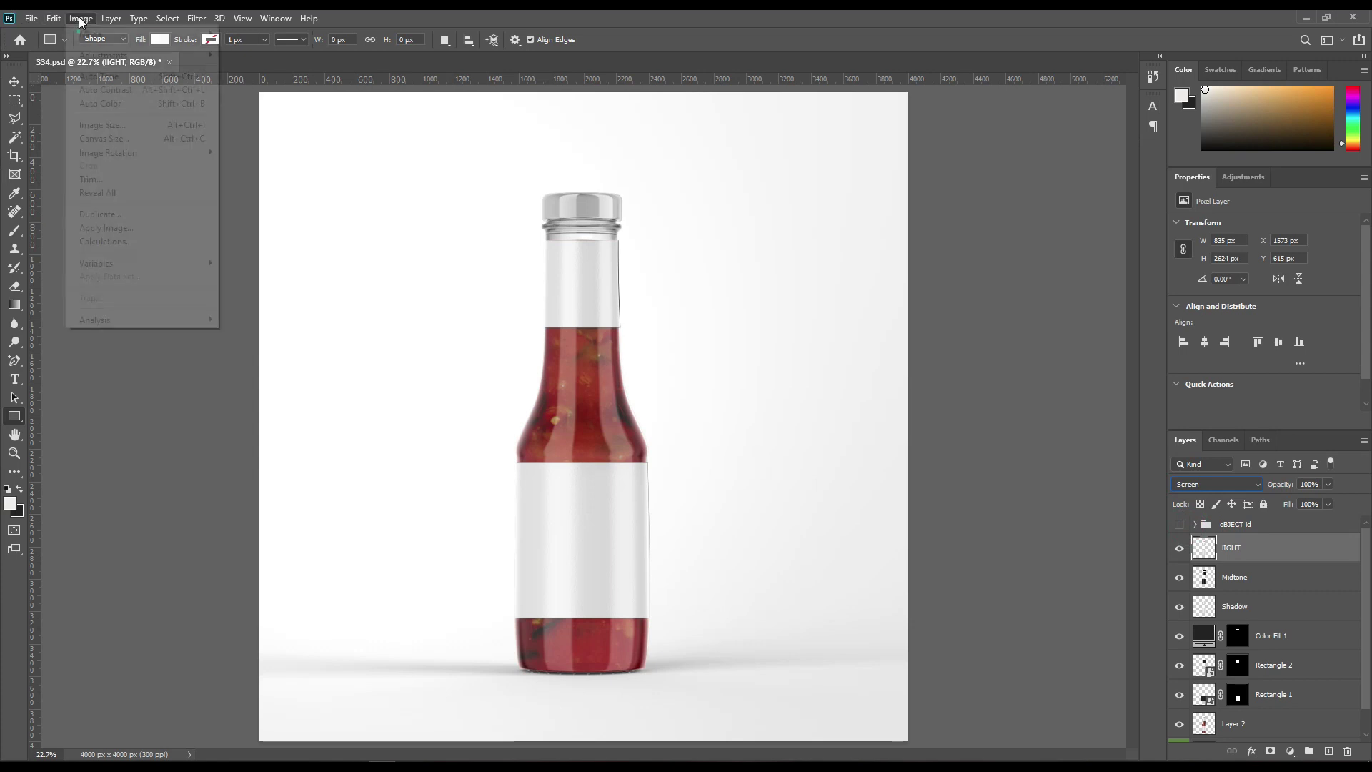
mouse_move(109, 56)
left_click(247, 67)
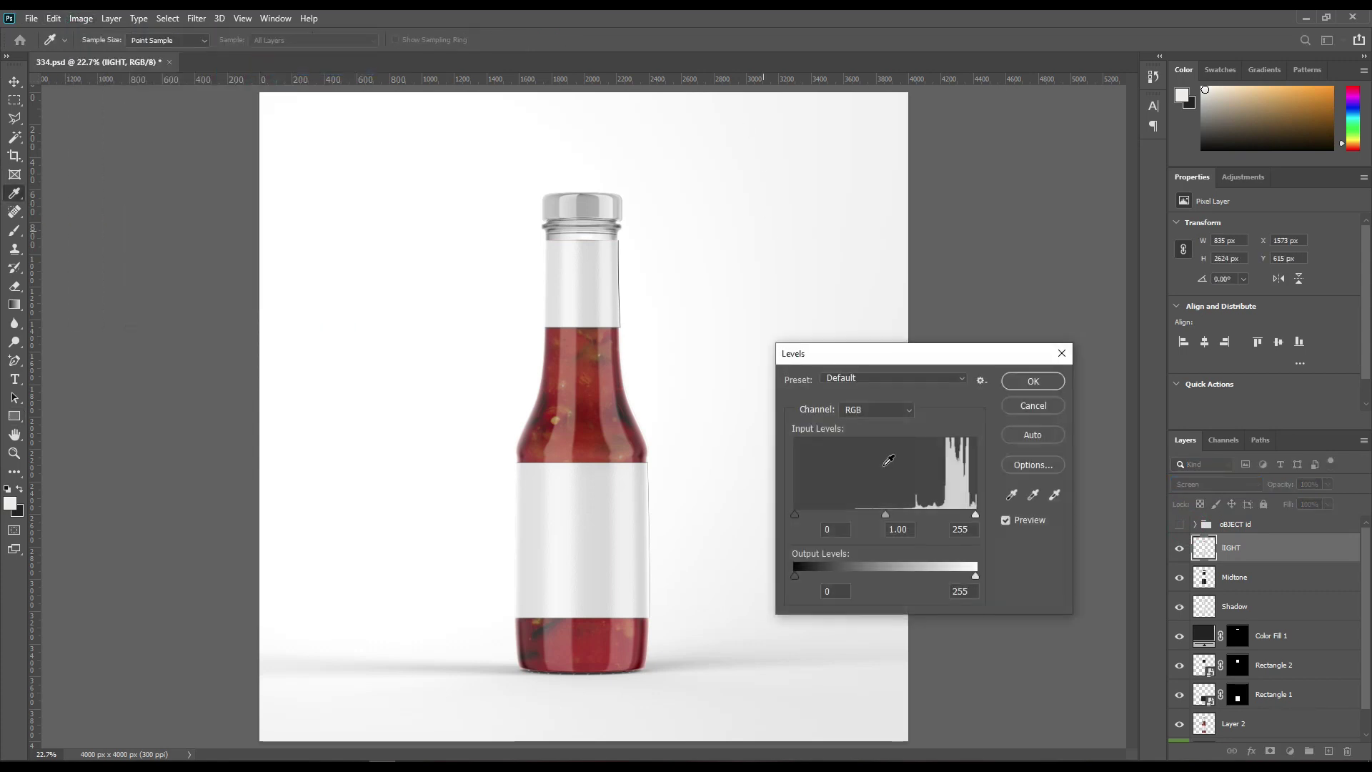
left_click_drag(895, 512, 947, 513)
left_click_drag(976, 576, 939, 576)
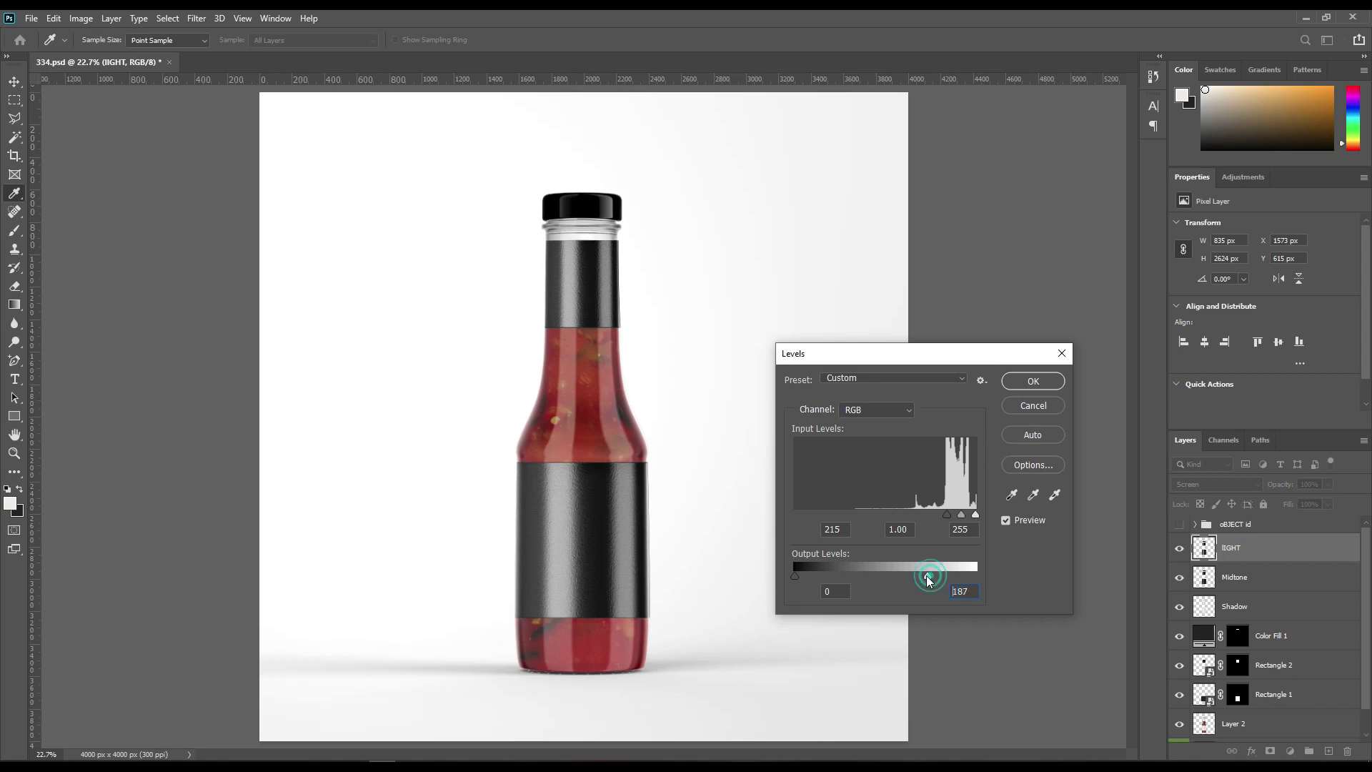
left_click(1033, 381)
key("u")
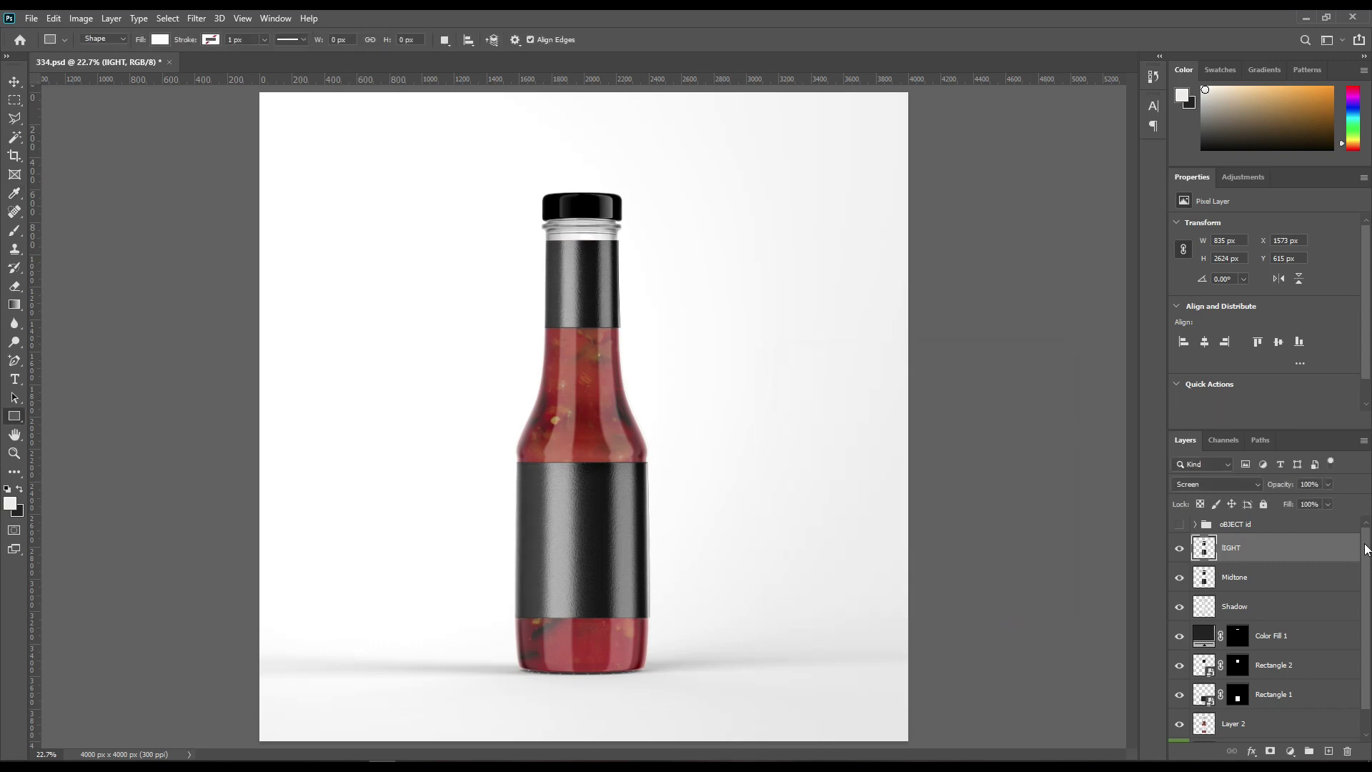
Step: Group the lIGHT, Midtone and Shadow layers and name the group FX
left_click(1280, 608, "shift")
left_click_drag(1280, 607, 1311, 753)
double_click(1234, 542)
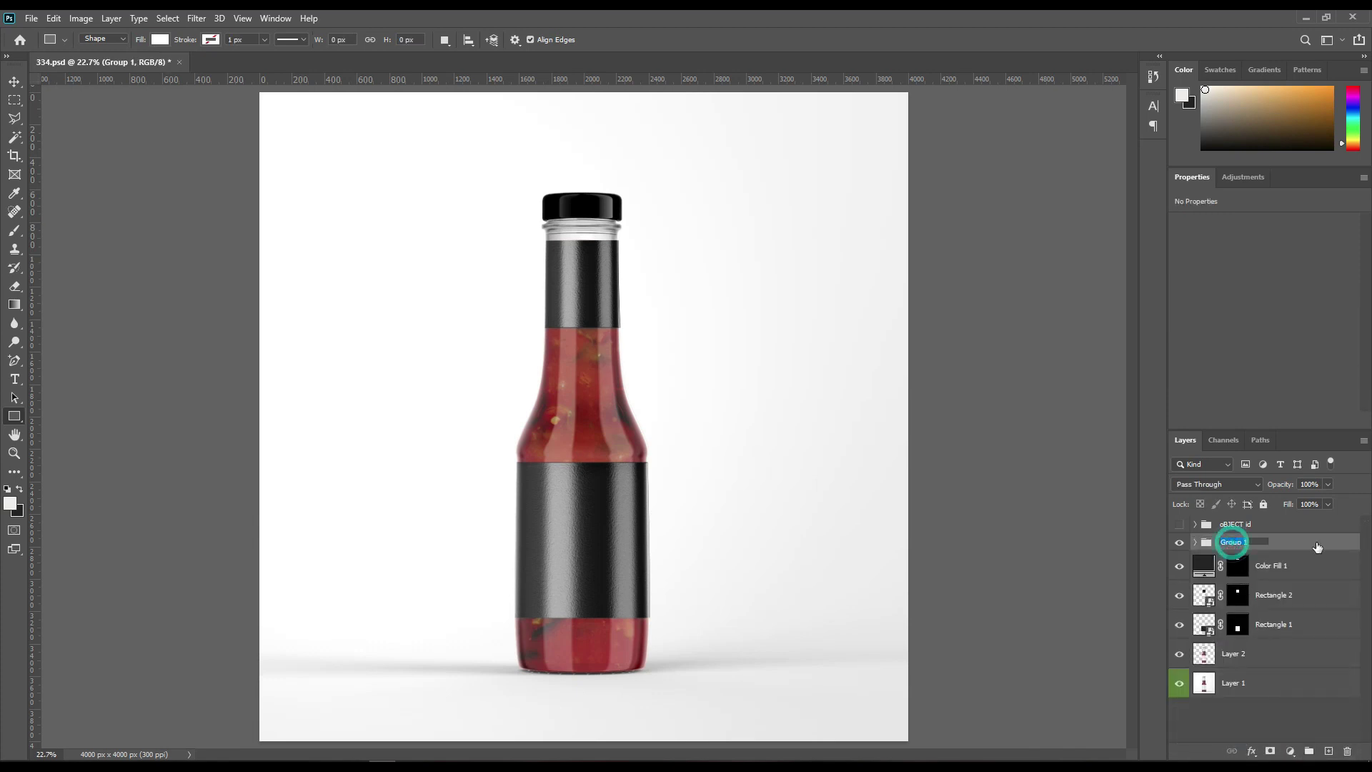
type("FX")
left_click(1322, 547)
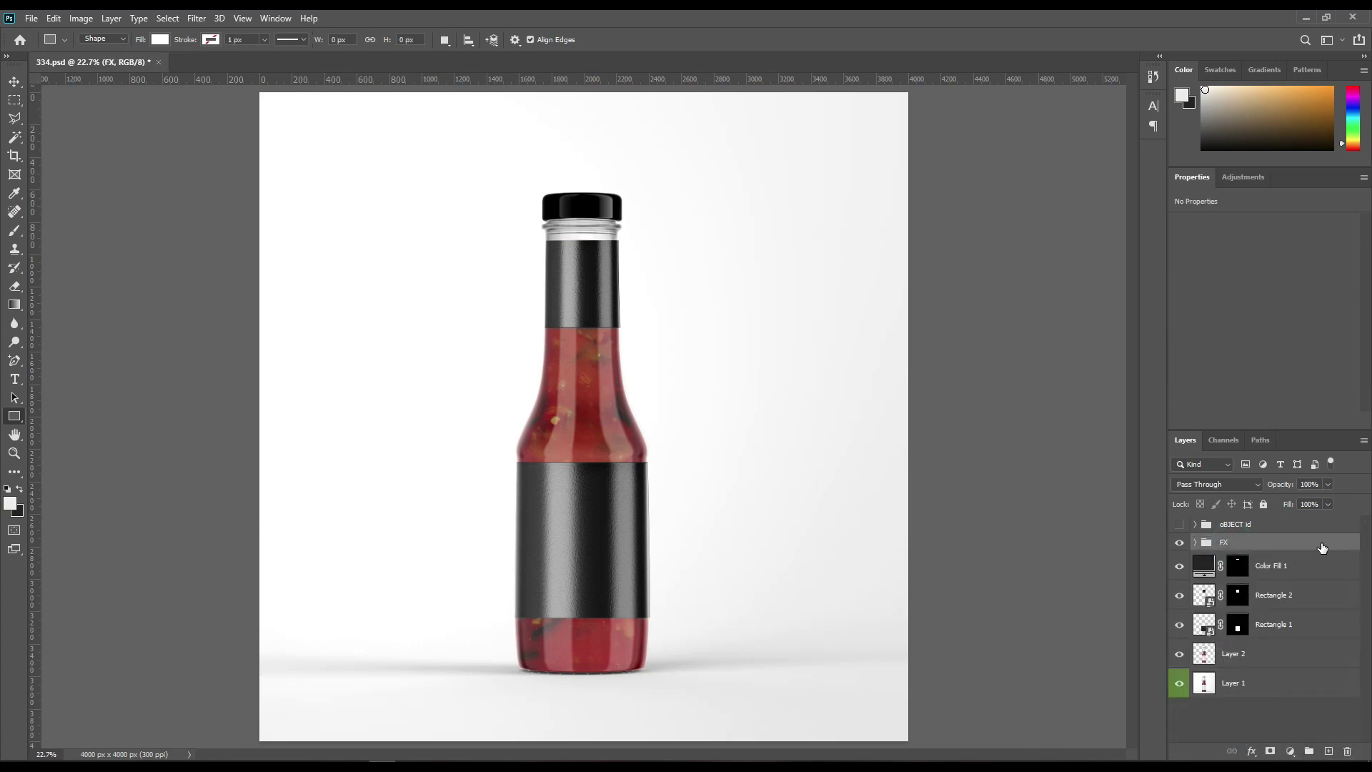
Step: Open the Rectangle 1 Smart Object's contents and add a Linear Gradient Overlay at a 90° angle to its rectangle
double_click(1210, 629)
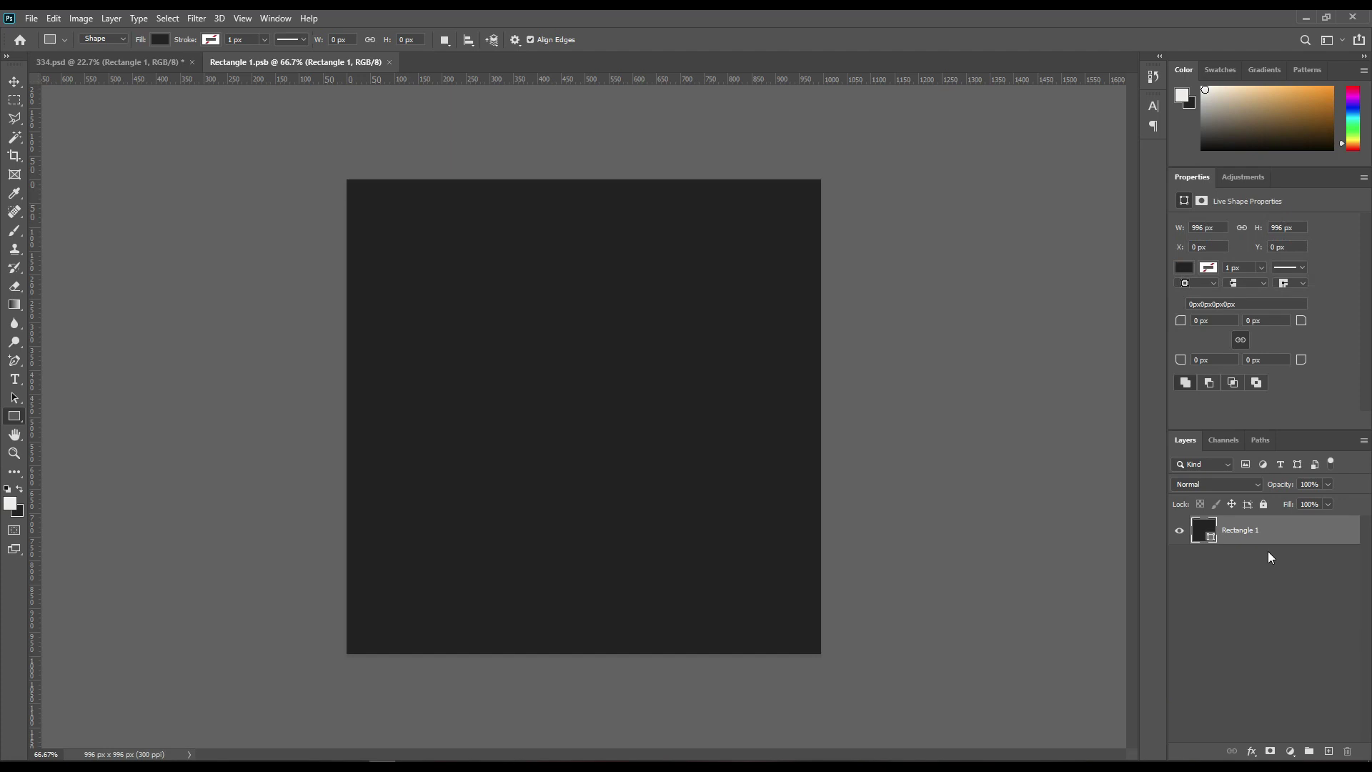
left_click(1252, 753)
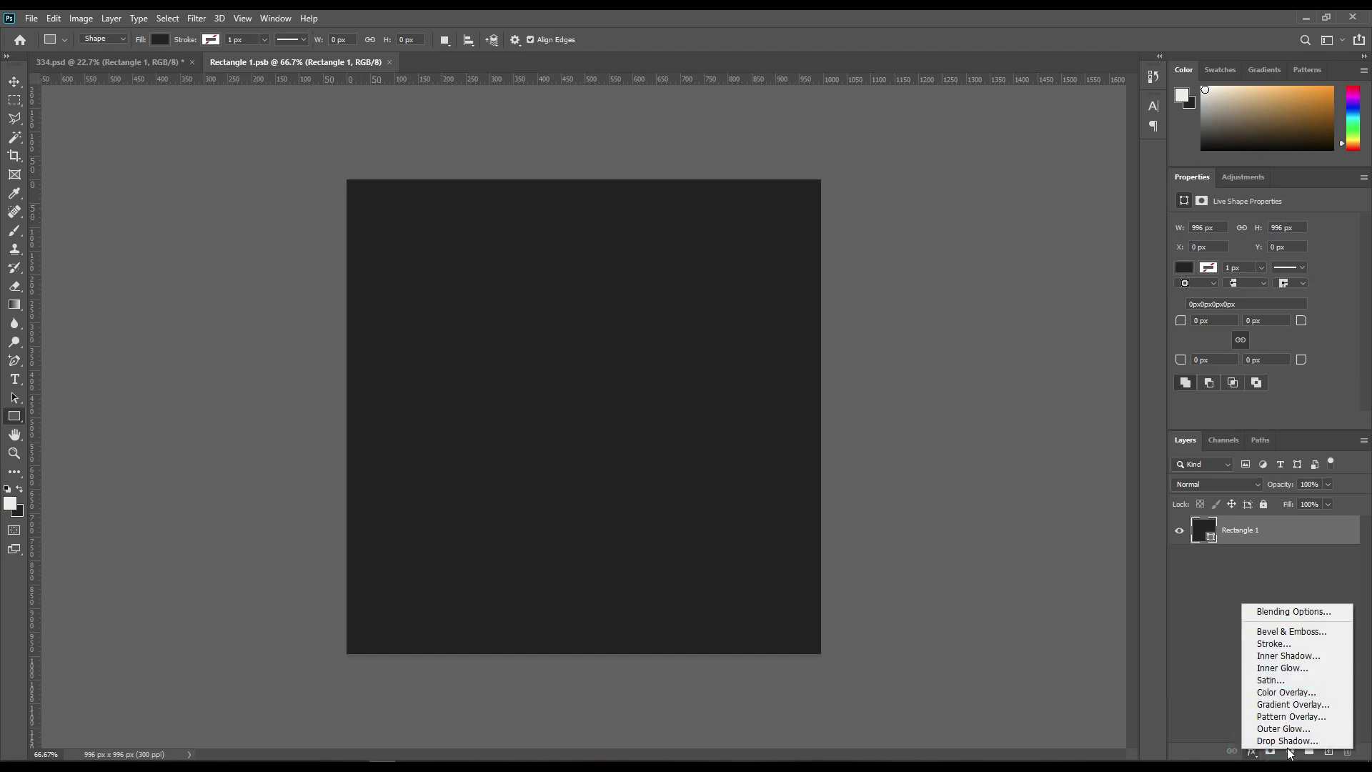
left_click(1292, 705)
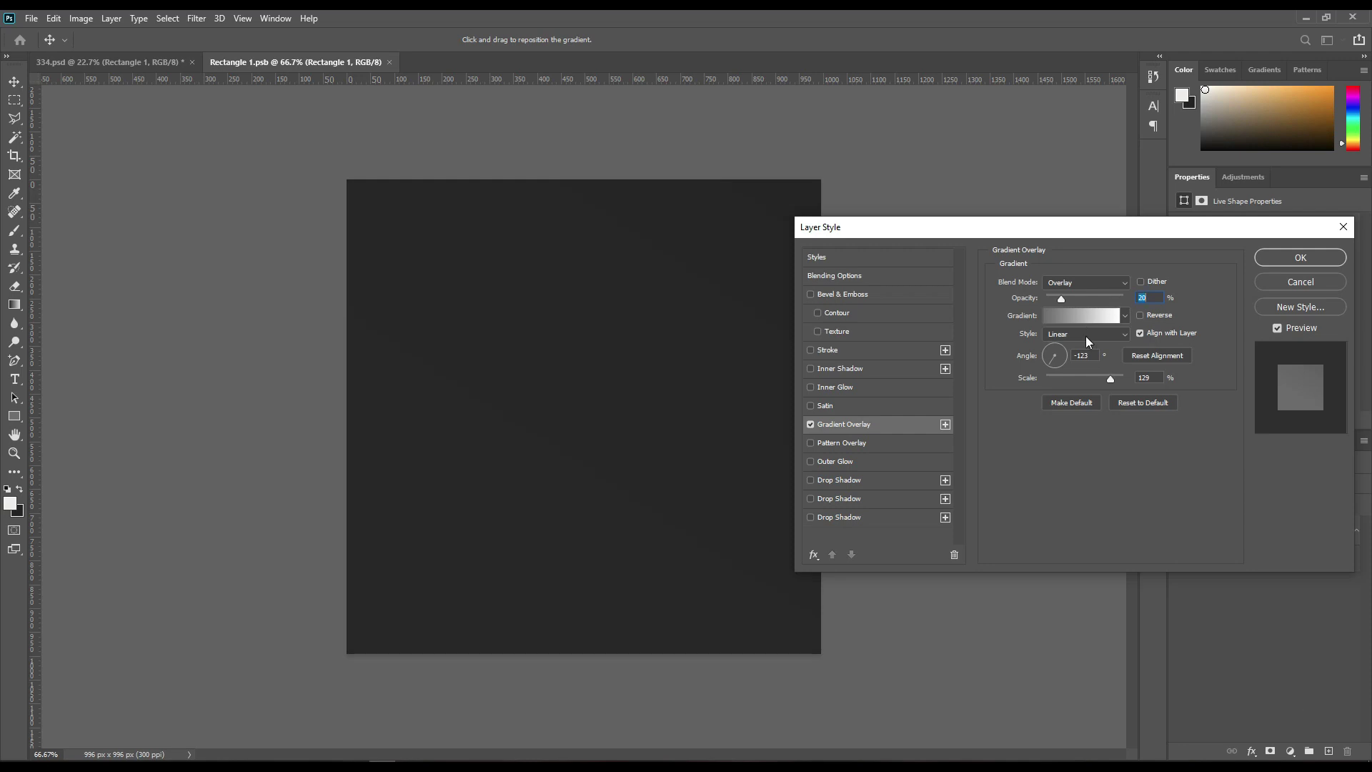
key("Tab")
type("90")
left_click(1092, 334)
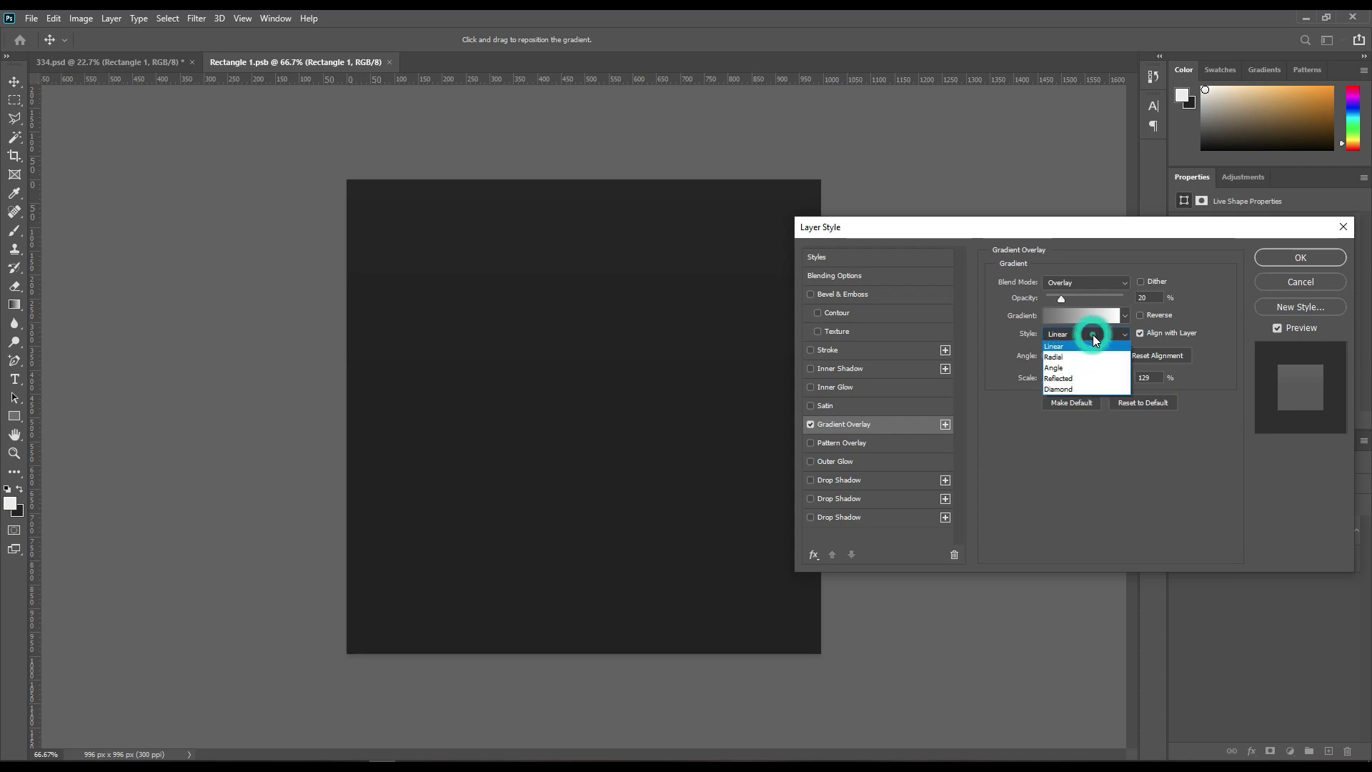
left_click(1073, 348)
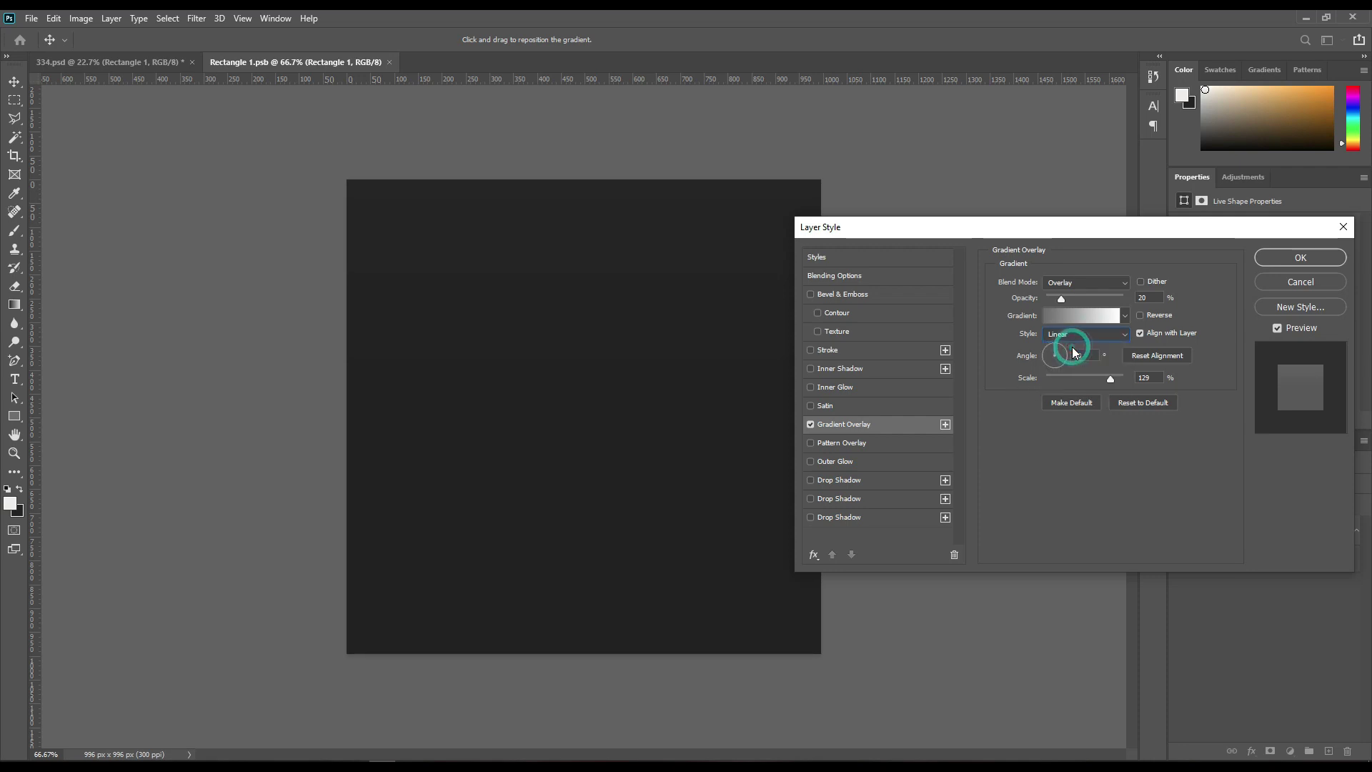
Step: Set the Gradient Overlay to Normal blend mode, 100% opacity and 150% scale
left_click(1065, 283)
left_click(1067, 299)
left_click_drag(1059, 298, 1144, 304)
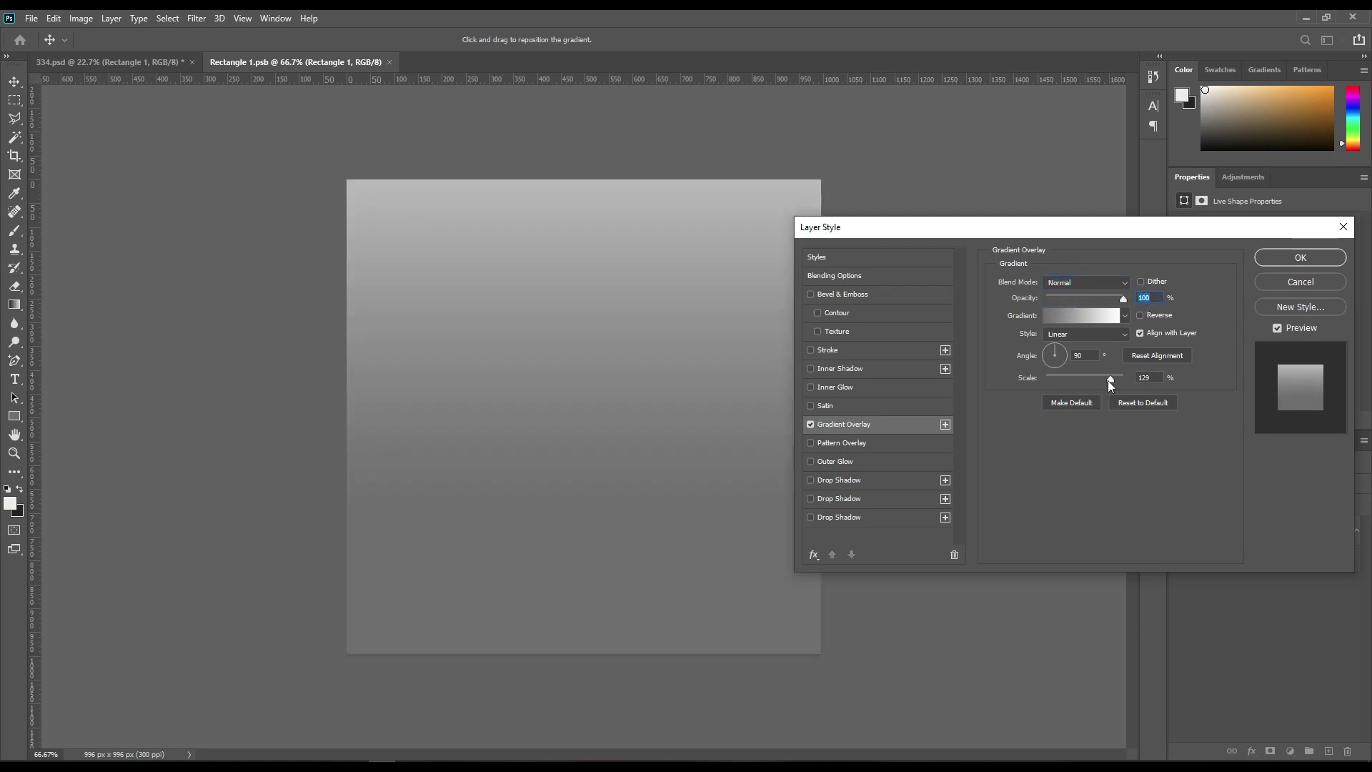
left_click_drag(1113, 377, 1098, 380)
Step: Open the overlay gradient for editing and change its starting color stop to a near-black gray
left_click(1076, 317)
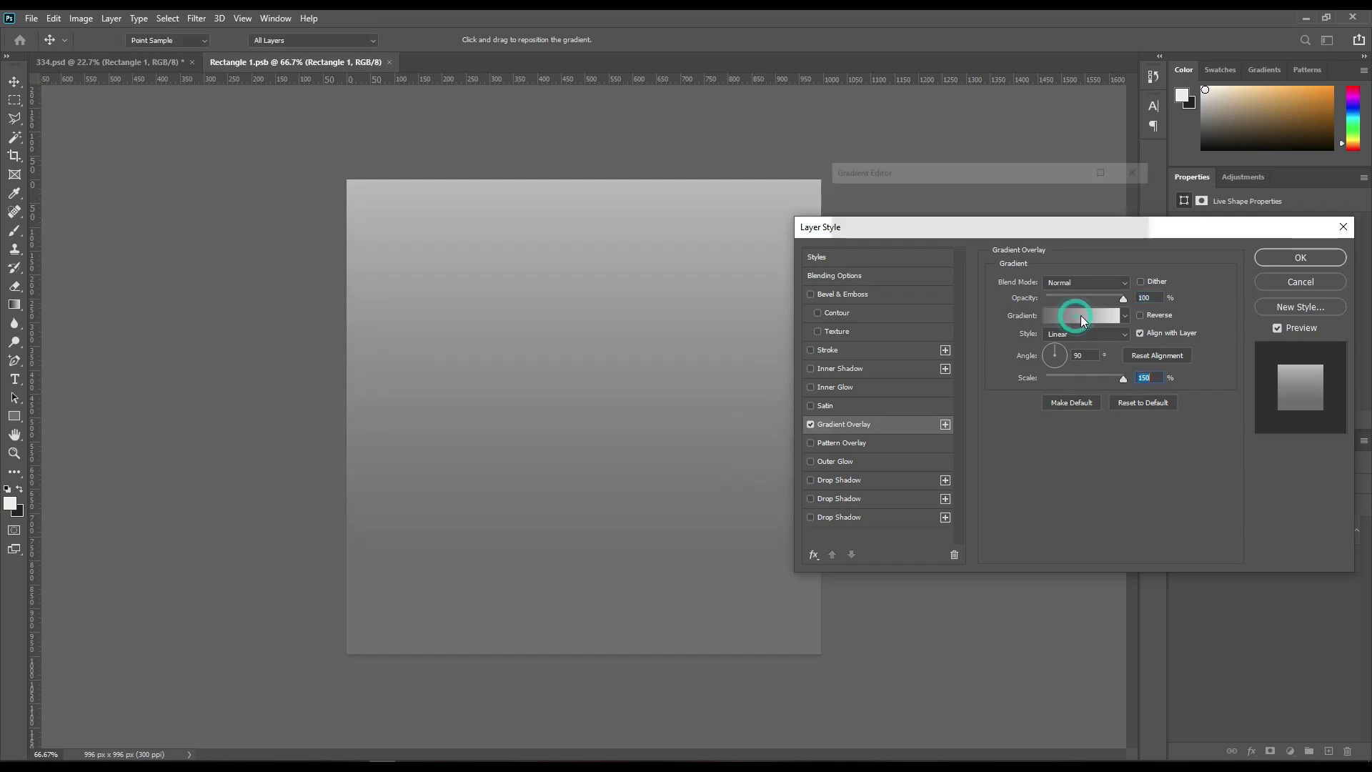
left_click(845, 429)
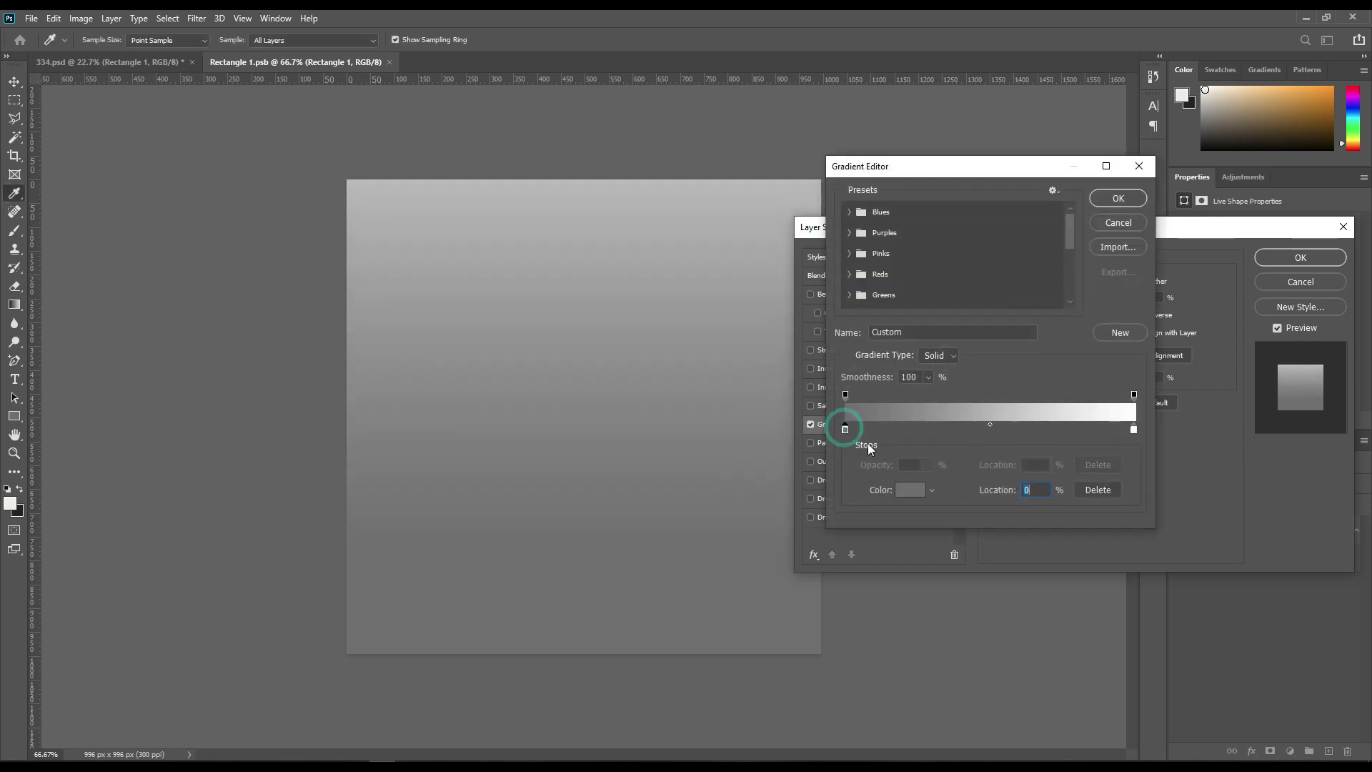
left_click(911, 490)
mouse_move(923, 451)
left_mouse_down()
mouse_move(895, 547)
mouse_move(903, 517)
left_mouse_up()
left_click(1215, 351)
Step: Change the gradient's ending color stop to a bright yellow-green and apply the Gradient Overlay
double_click(1133, 432)
left_click_drag(1051, 368, 1085, 356)
left_click_drag(1099, 536, 1104, 500)
left_click_drag(1029, 379, 1070, 355)
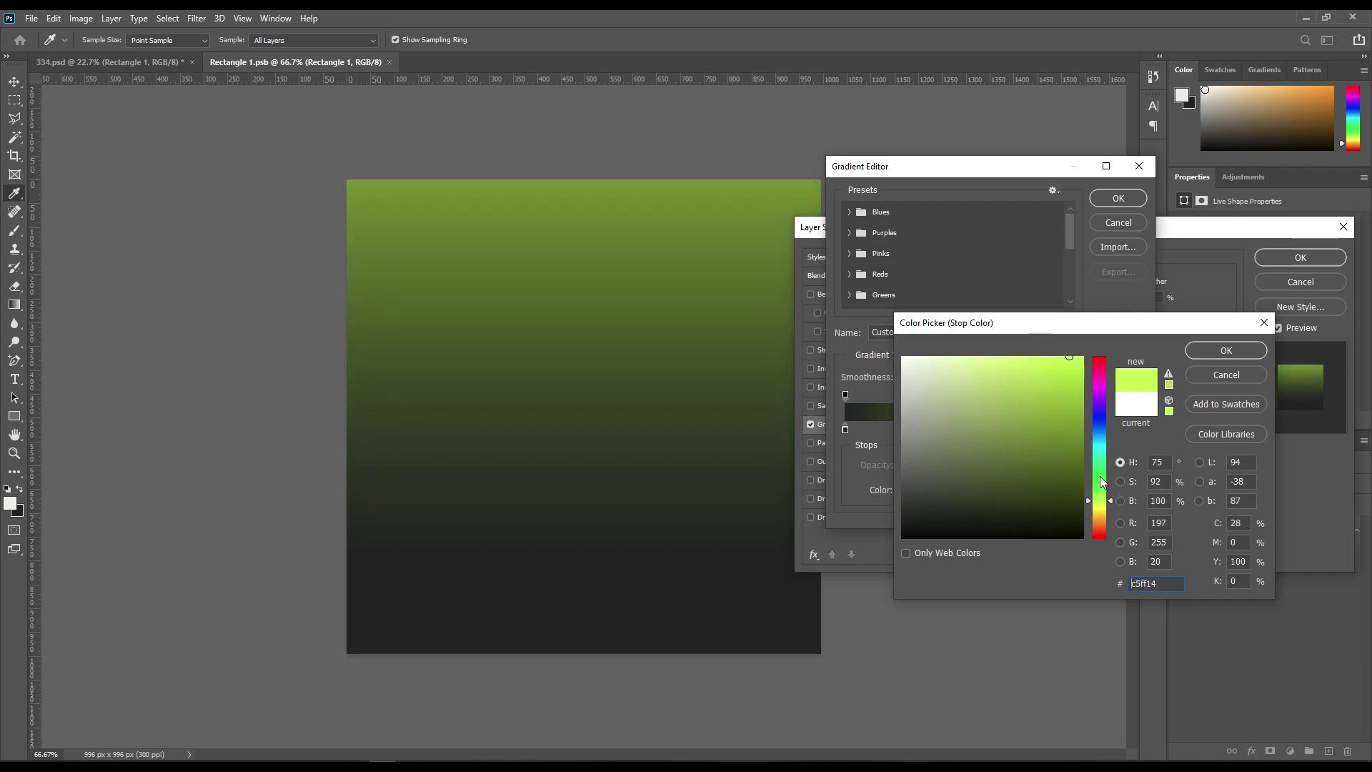
left_click(1100, 503)
left_click(1101, 499)
left_click(1101, 501)
left_click(1102, 504)
left_click(1224, 352)
left_click(1118, 198)
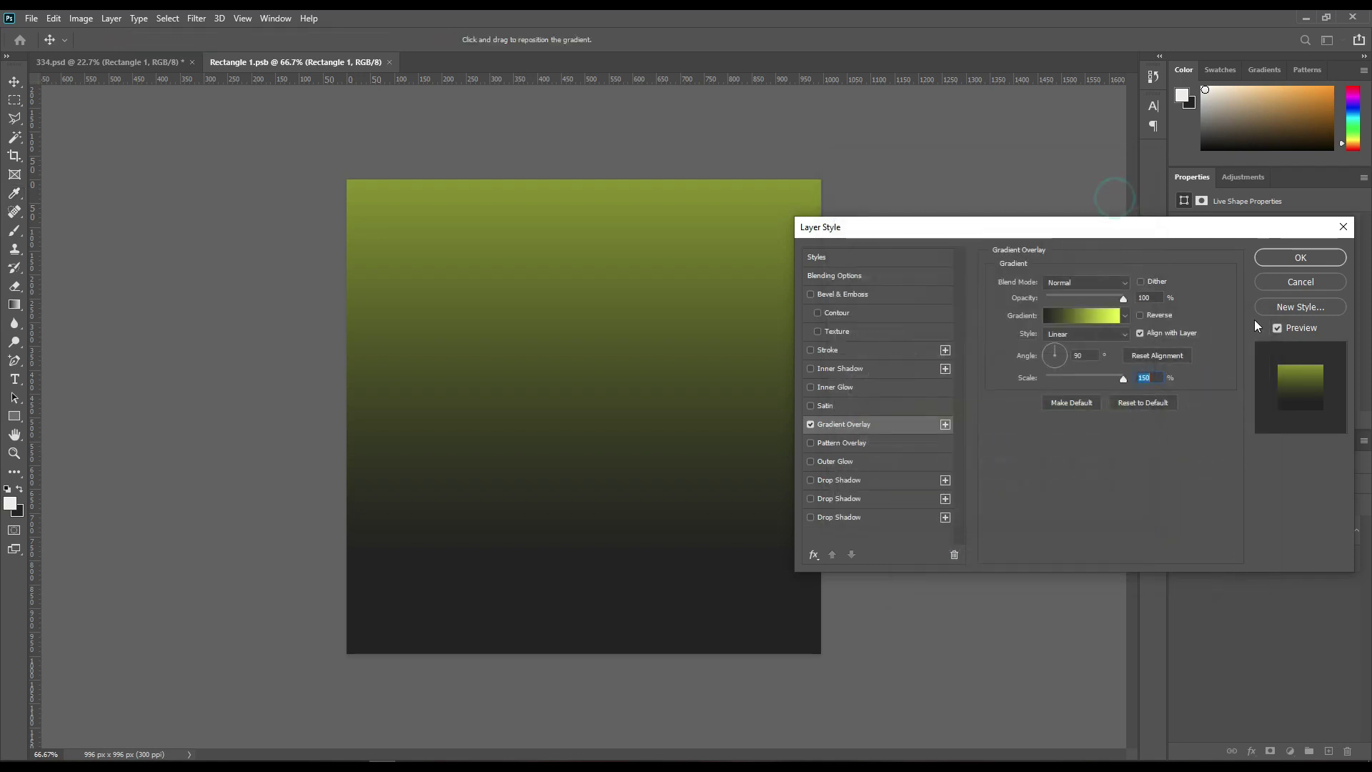
left_click(1280, 256)
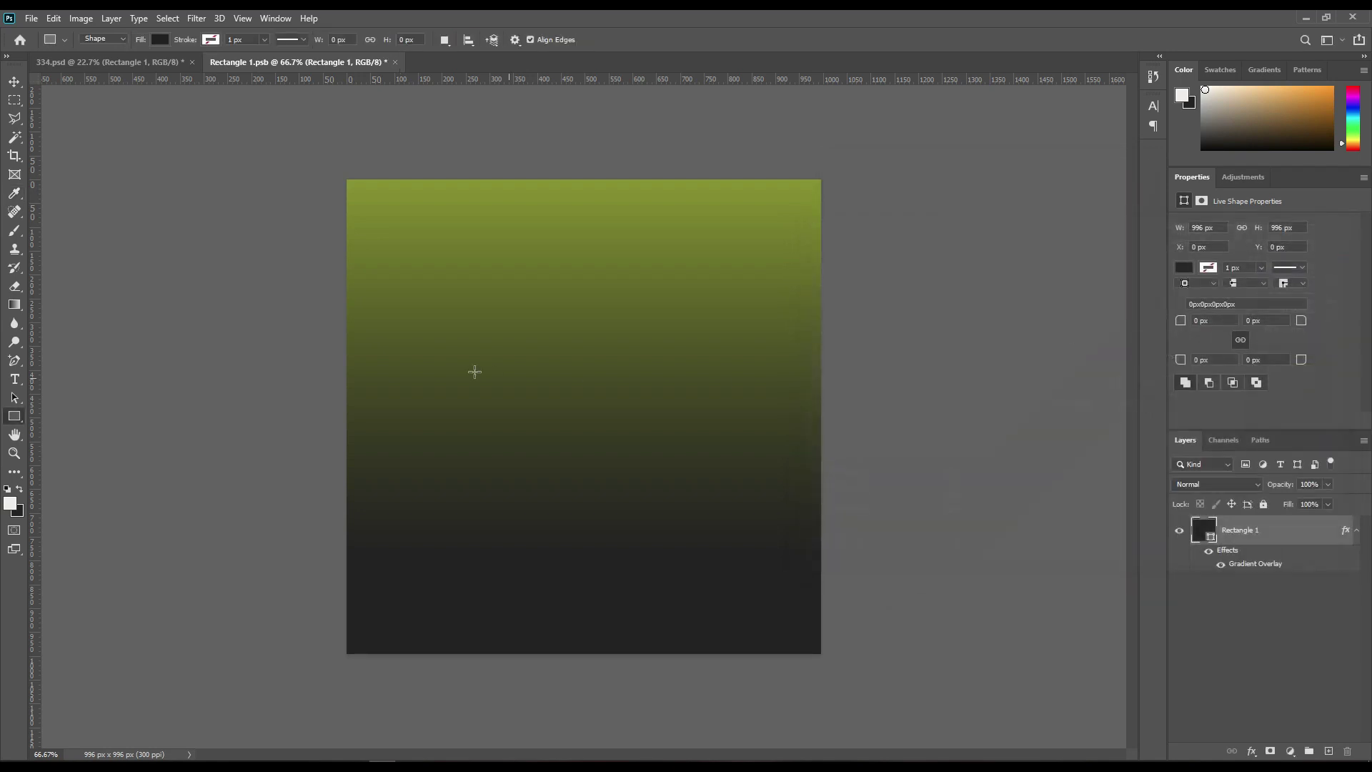
Step: Add the white text FREE SAUCE BOTTLE over the gradient, with each word on its own line
left_click(14, 378)
left_click(435, 314)
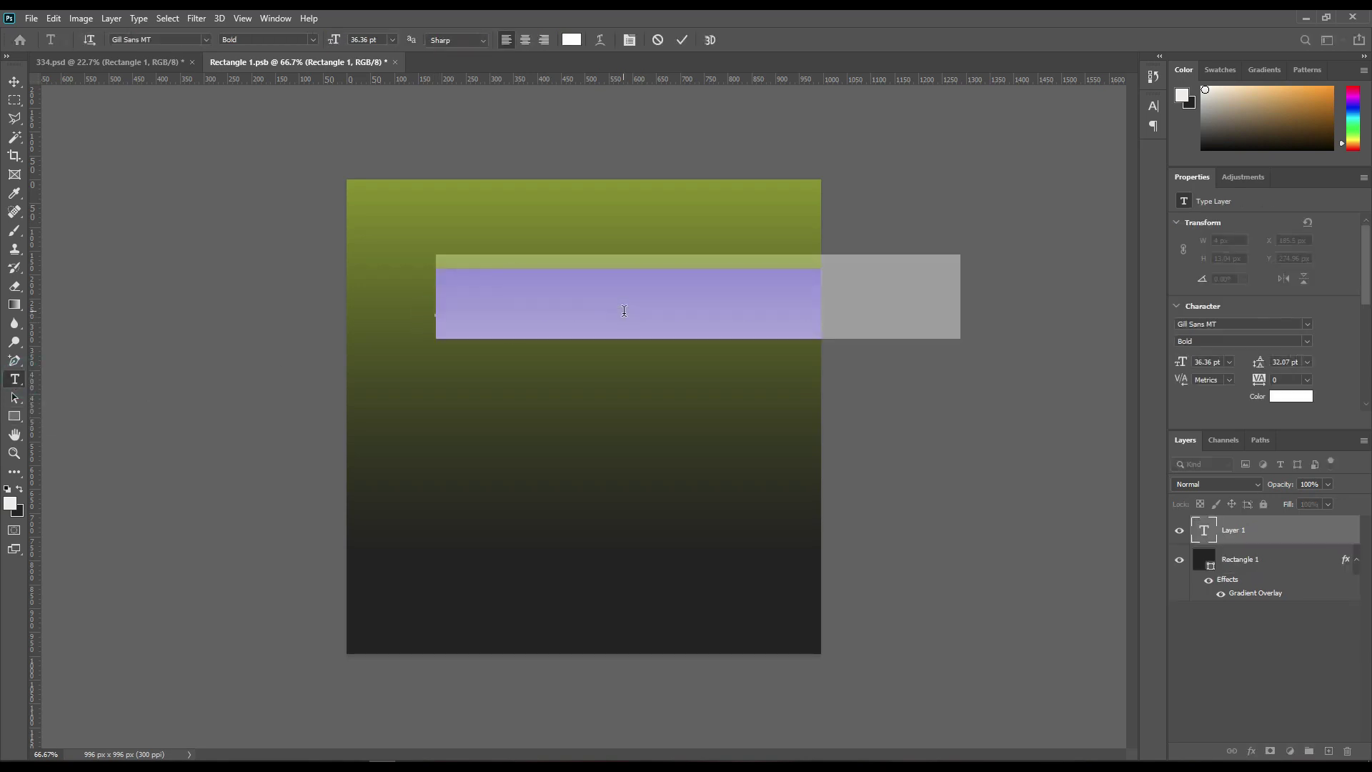
type("FREE")
key("Return")
type("SAUCE")
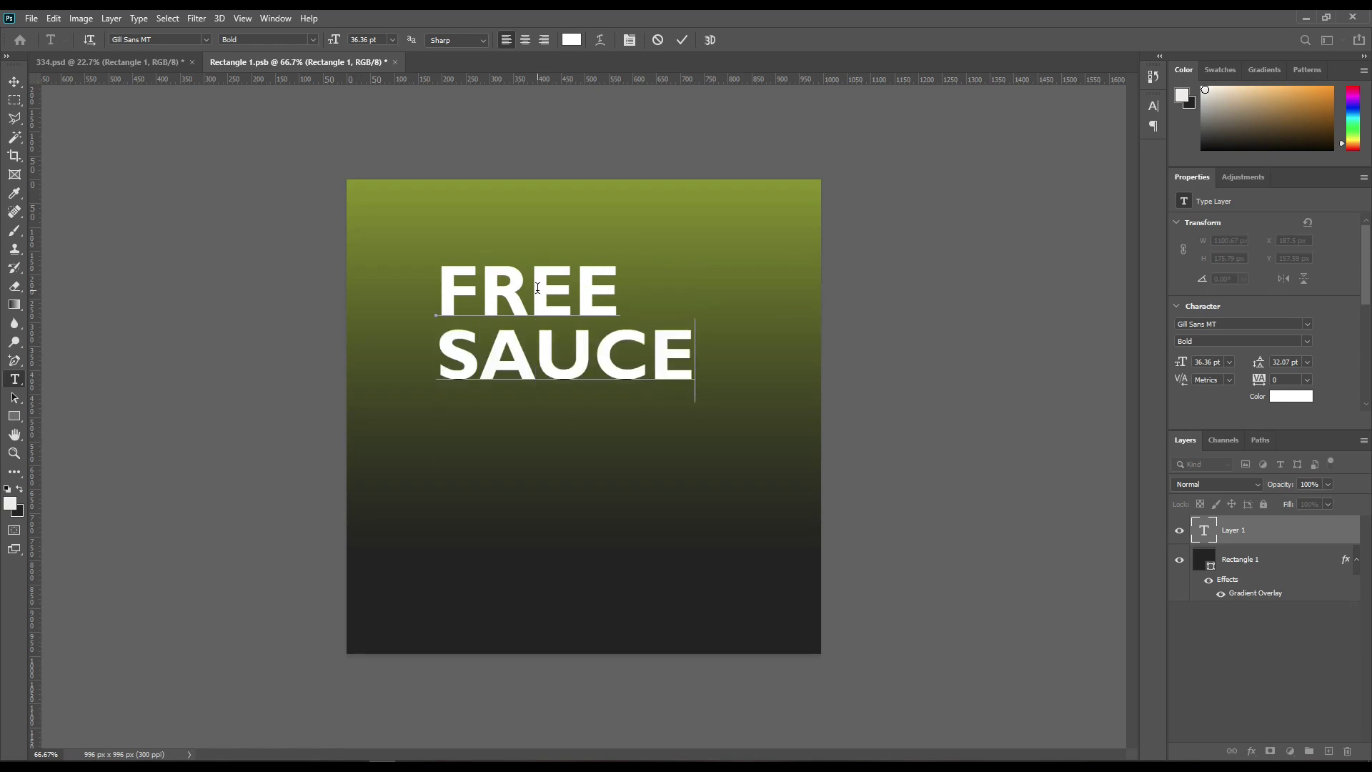
key("Return")
type("BOTTLE")
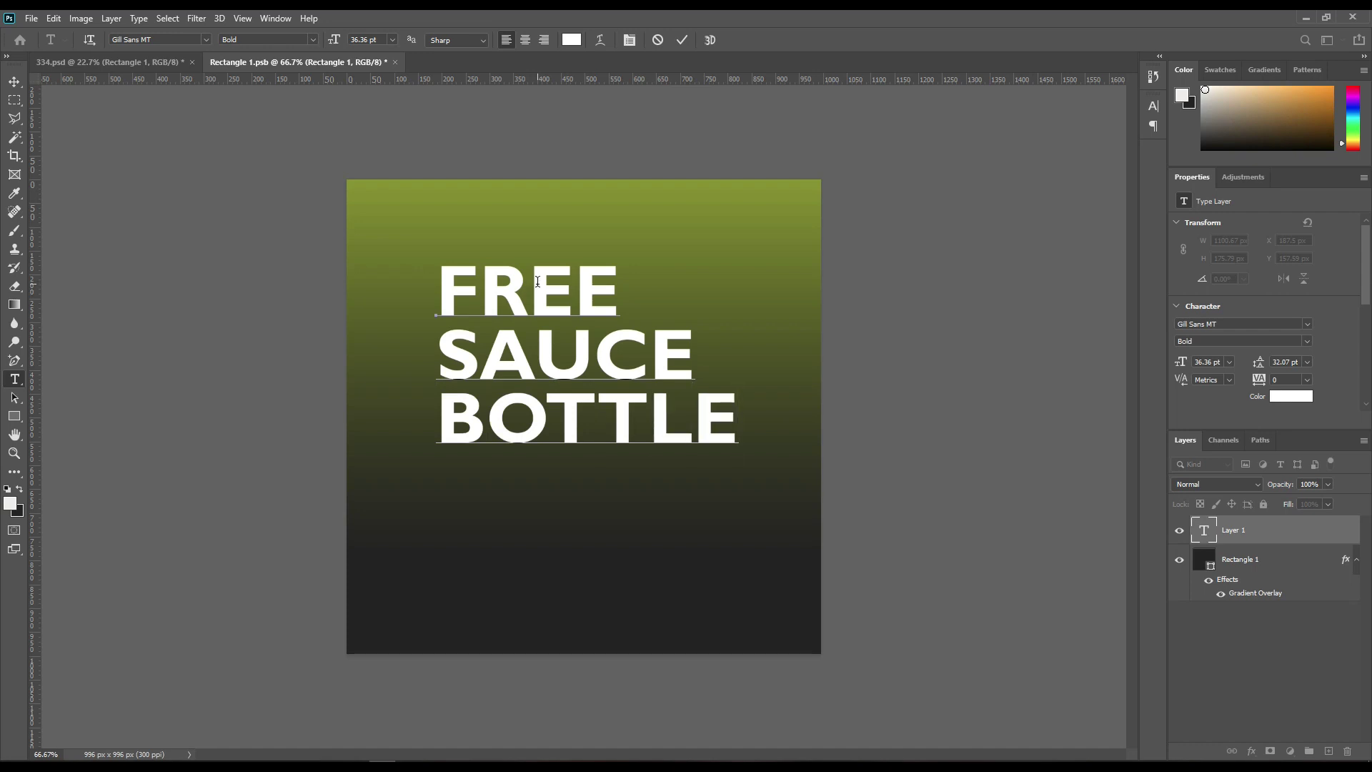
left_click(683, 41)
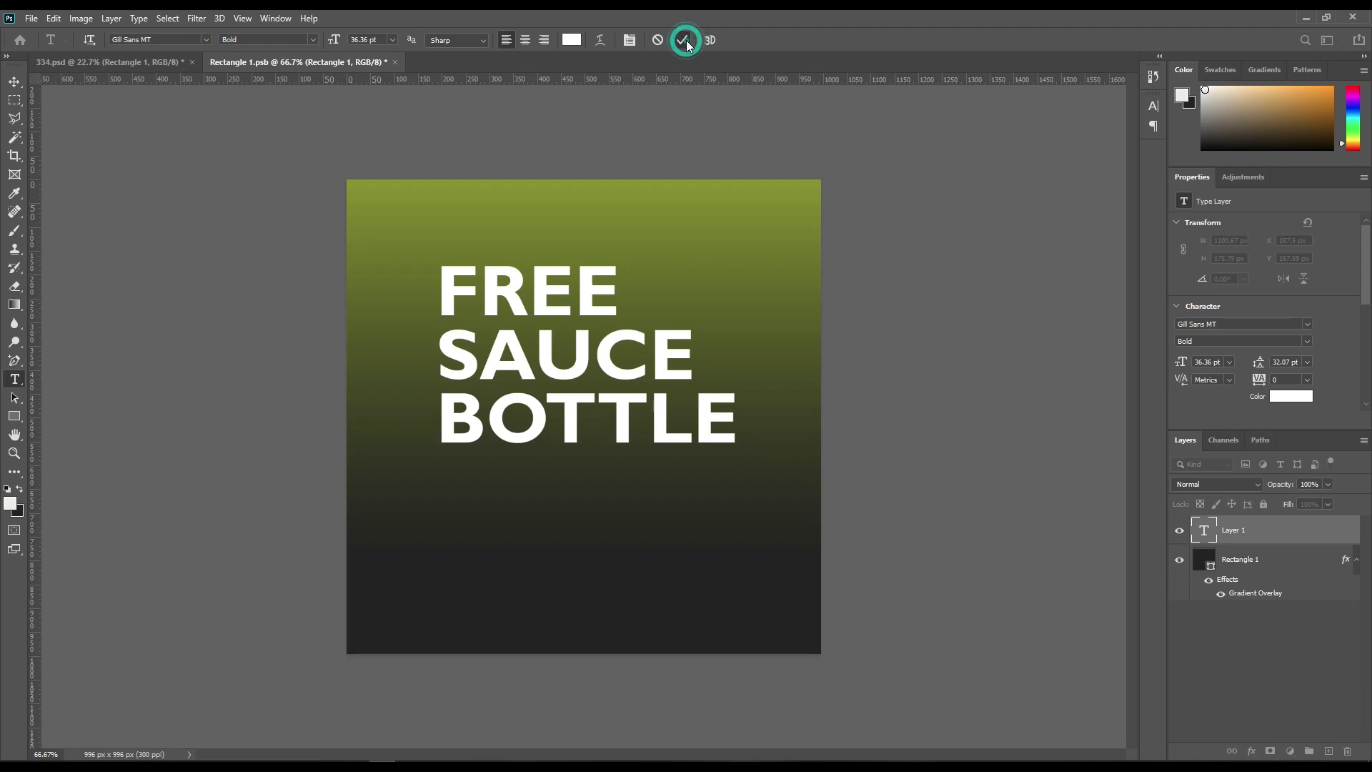
Step: Add a separate white text layer reading MOCKUPART below the FREE SAUCE BOTTLE text
left_click(503, 524)
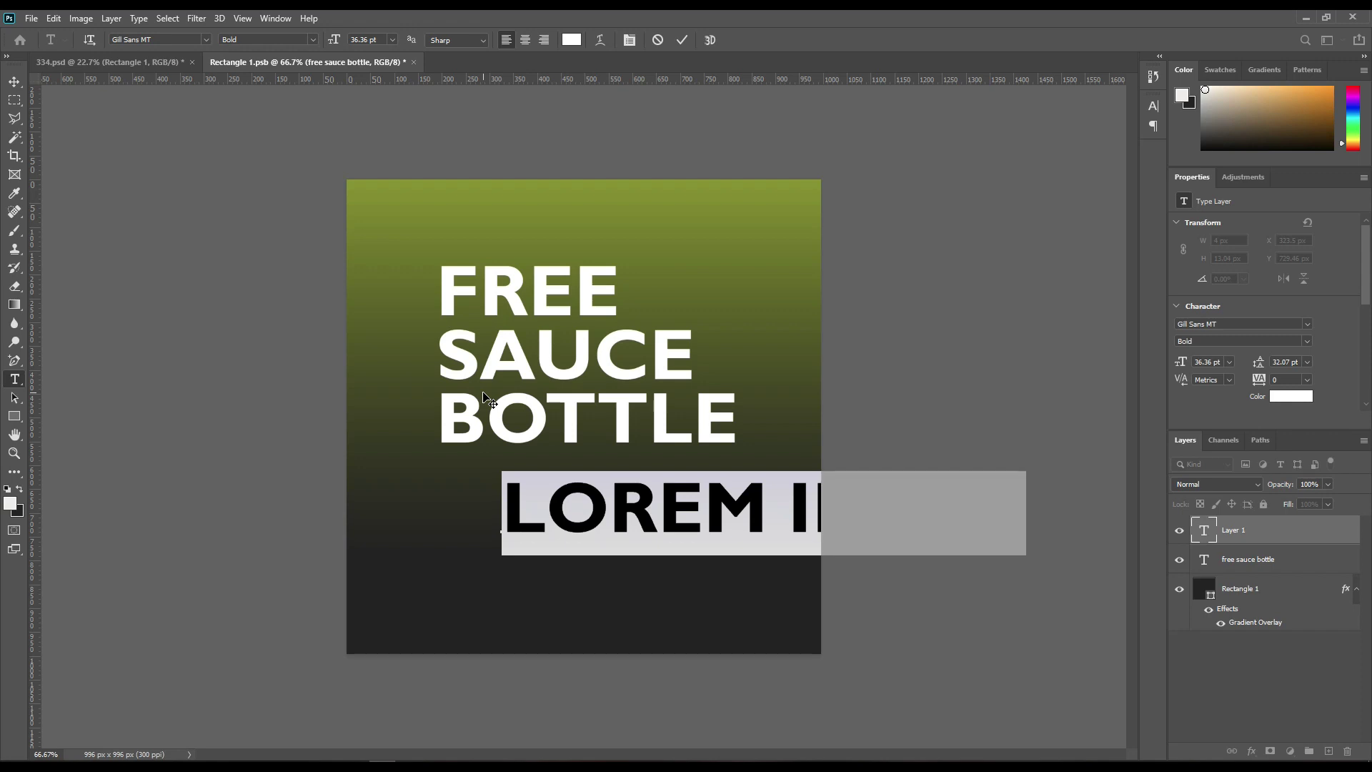
type("M")
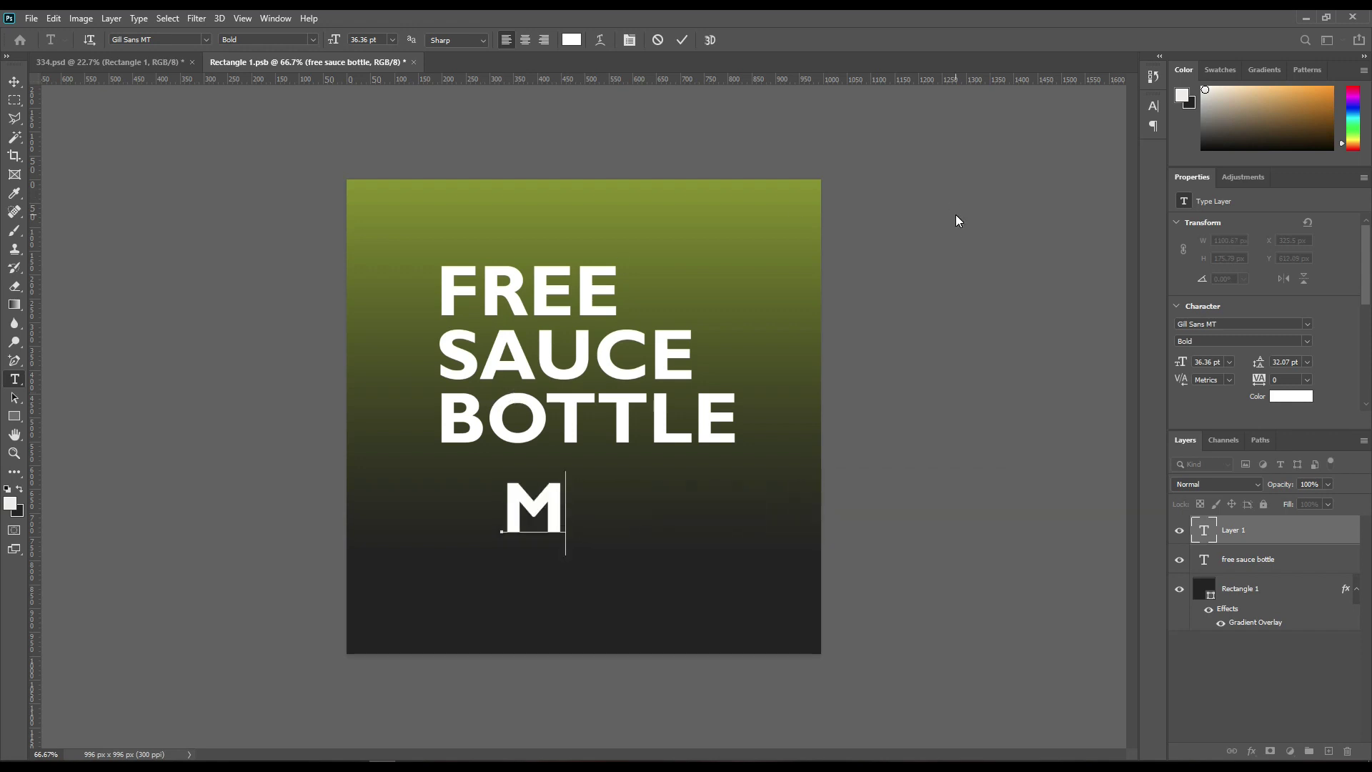
type("OCKUP")
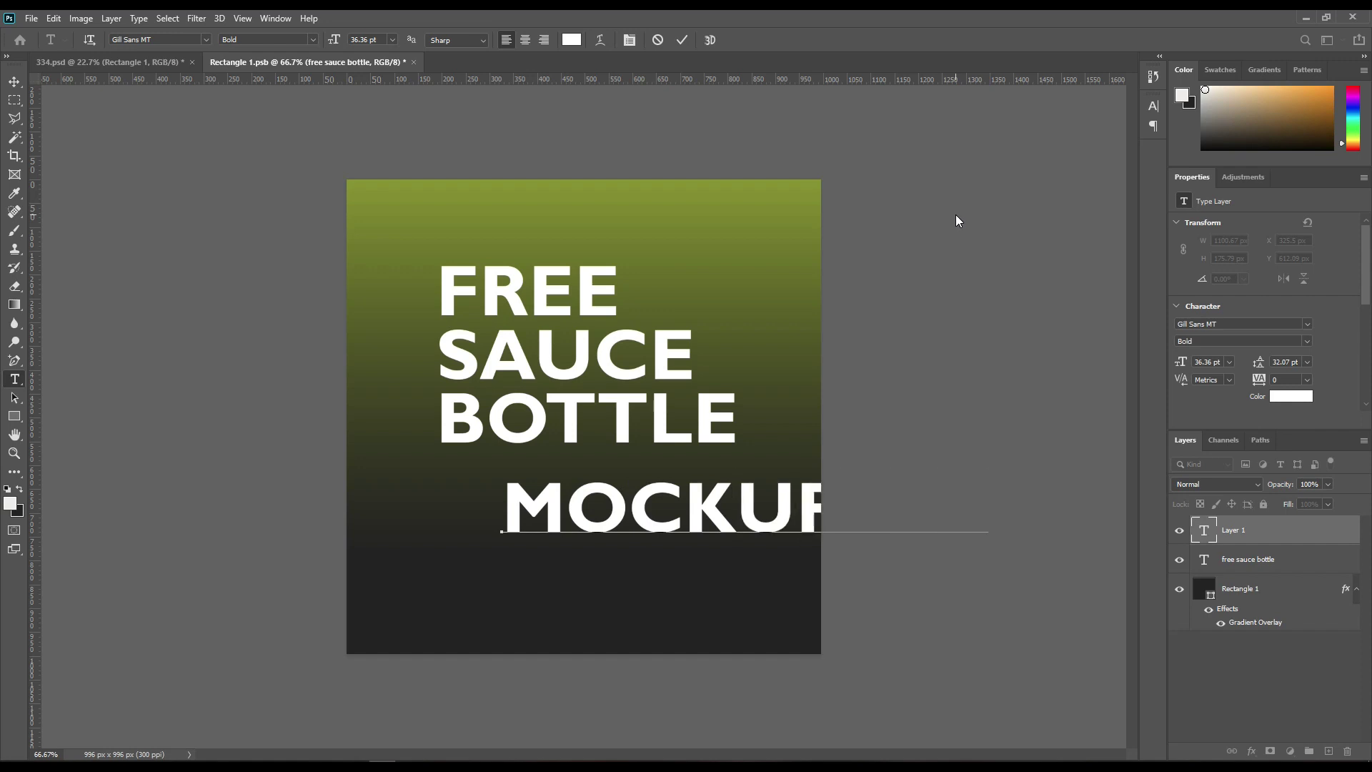
left_click(683, 40)
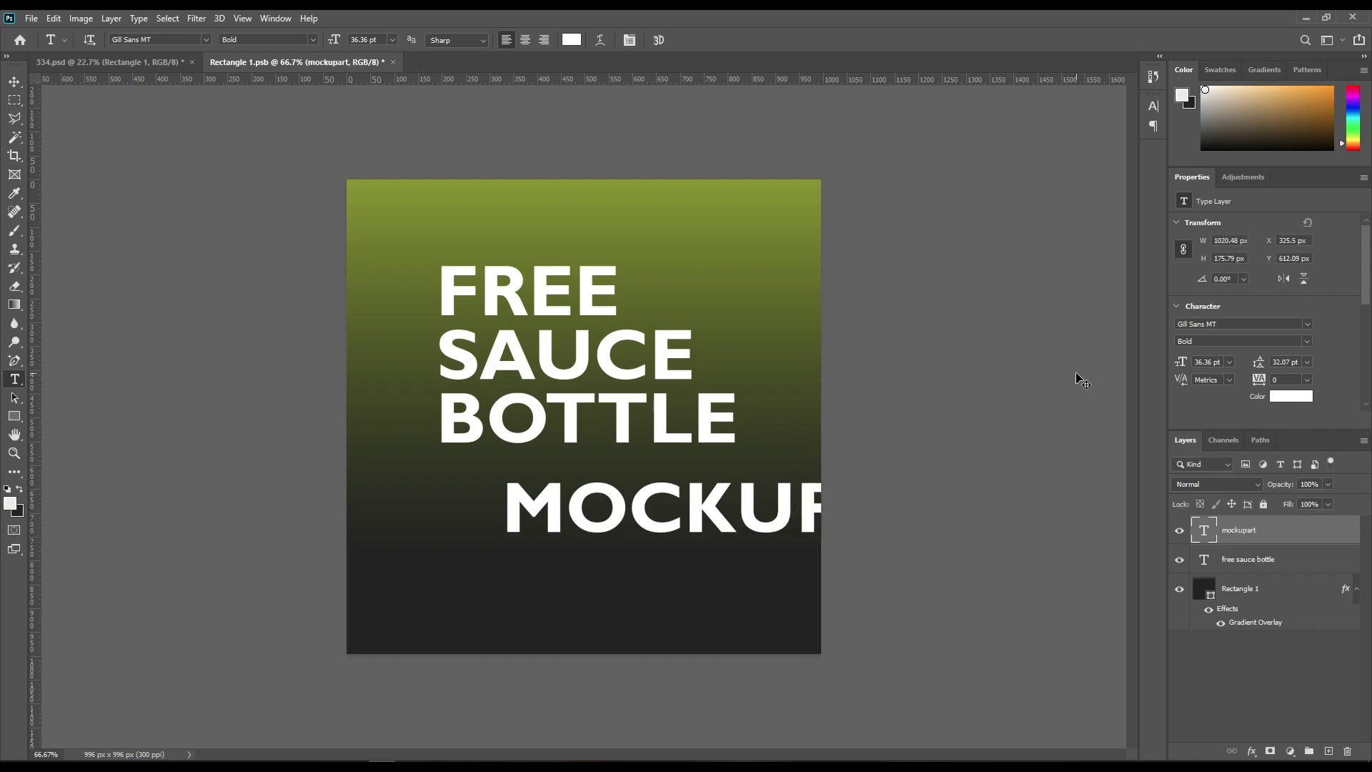
Step: Scale the MOCKUPART text to about 35% and place it centered above the FREE SAUCE BOTTLE text
key("ctrl+t")
left_click_drag(987, 555, 655, 233)
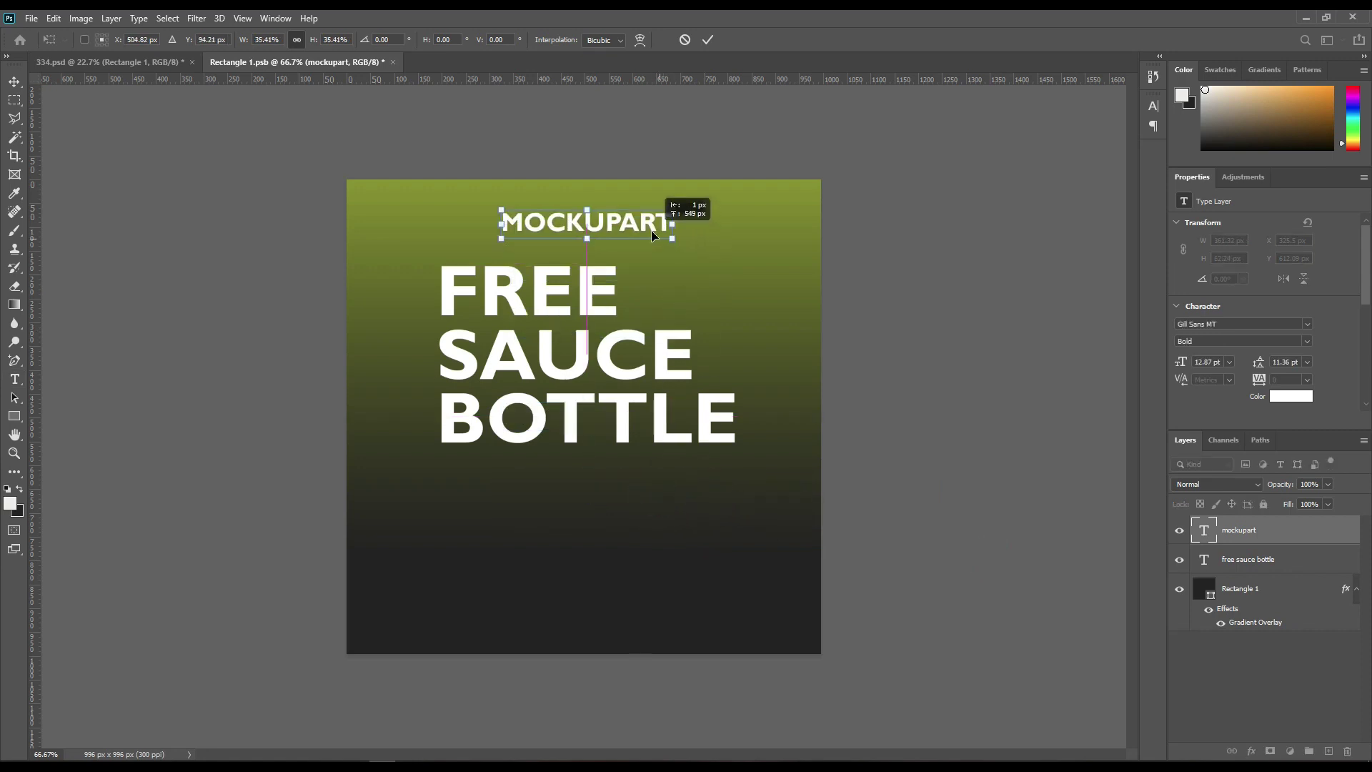
left_click(708, 40)
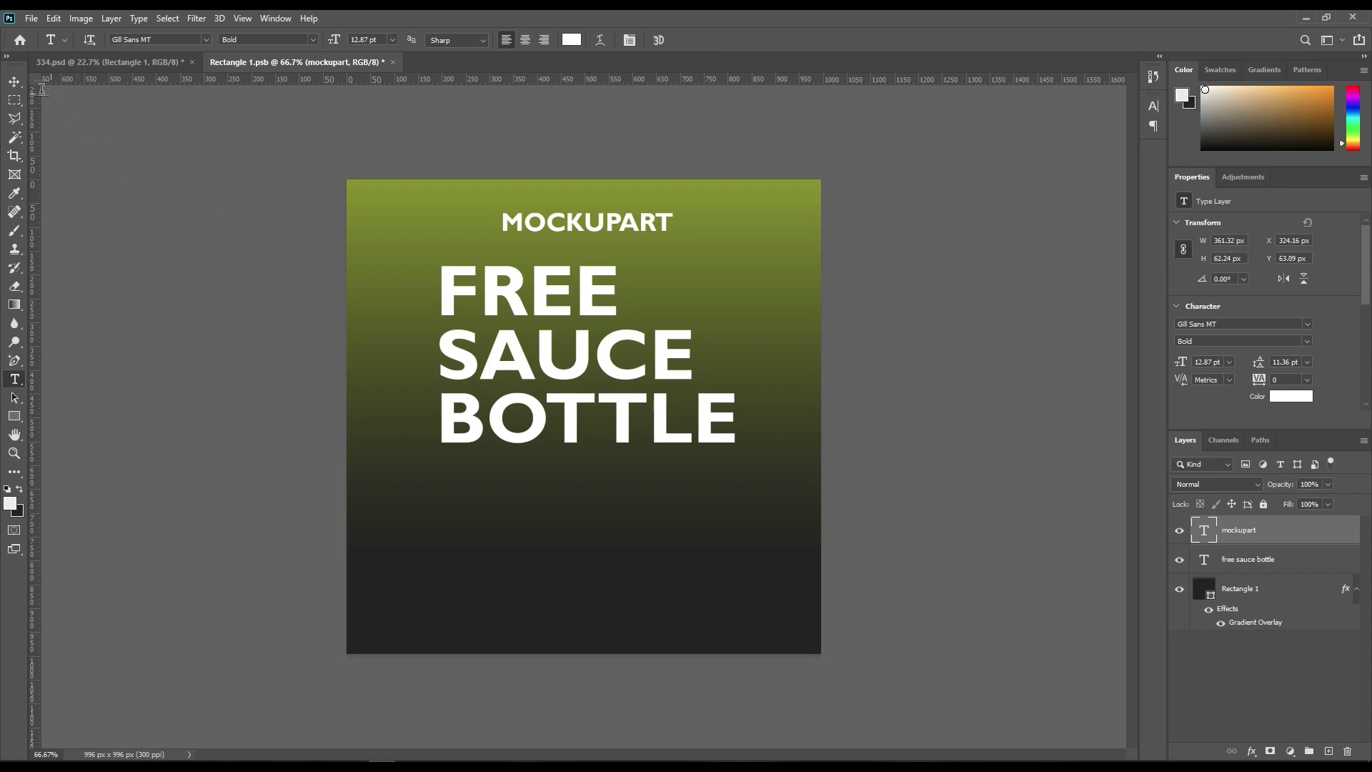
Step: Move the FREE SAUCE BOTTLE text to the lower part of the label and shift MOCKUPART slightly down
left_click(15, 82)
left_click_drag(495, 295, 490, 438)
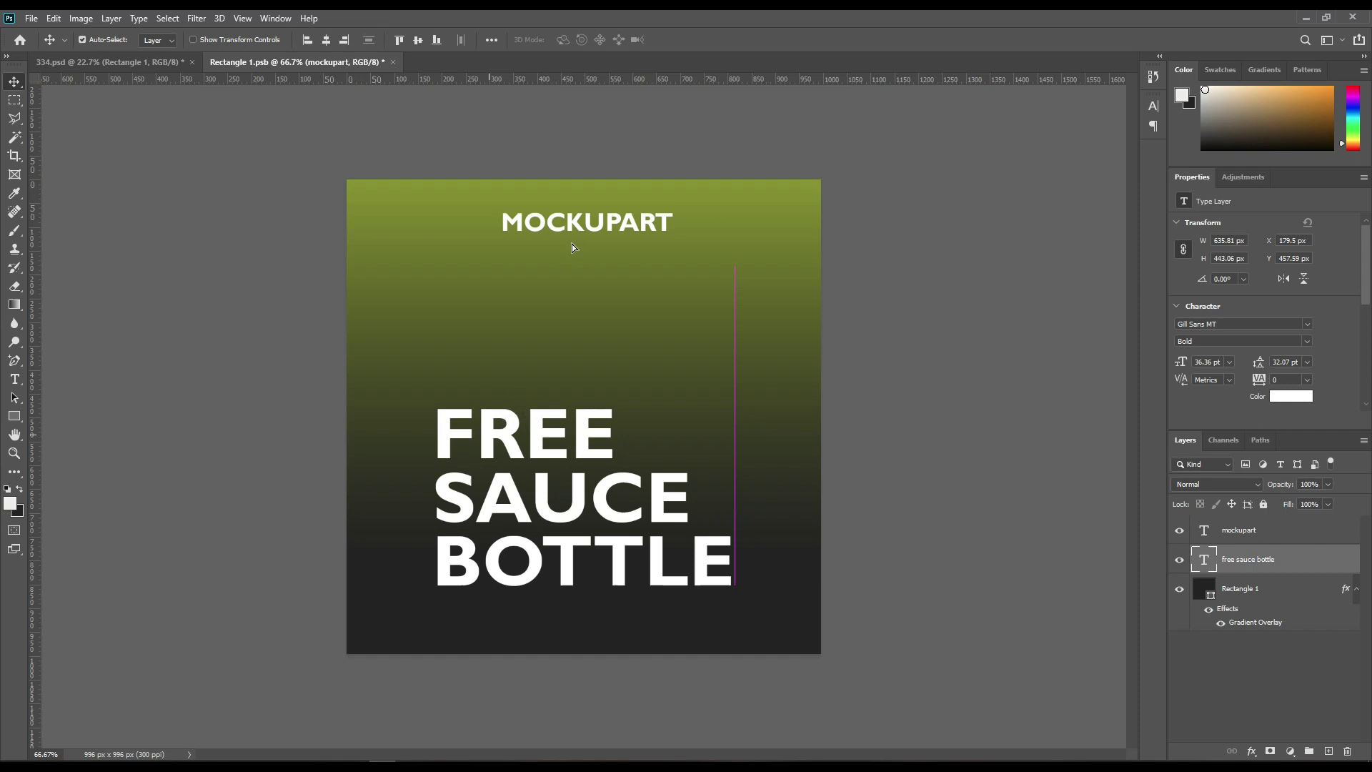
left_click_drag(602, 234, 608, 289)
left_click(918, 364)
Step: Save the Rectangle 1.psb label contents and return to the 334.psd bottle mockup
left_click(31, 18)
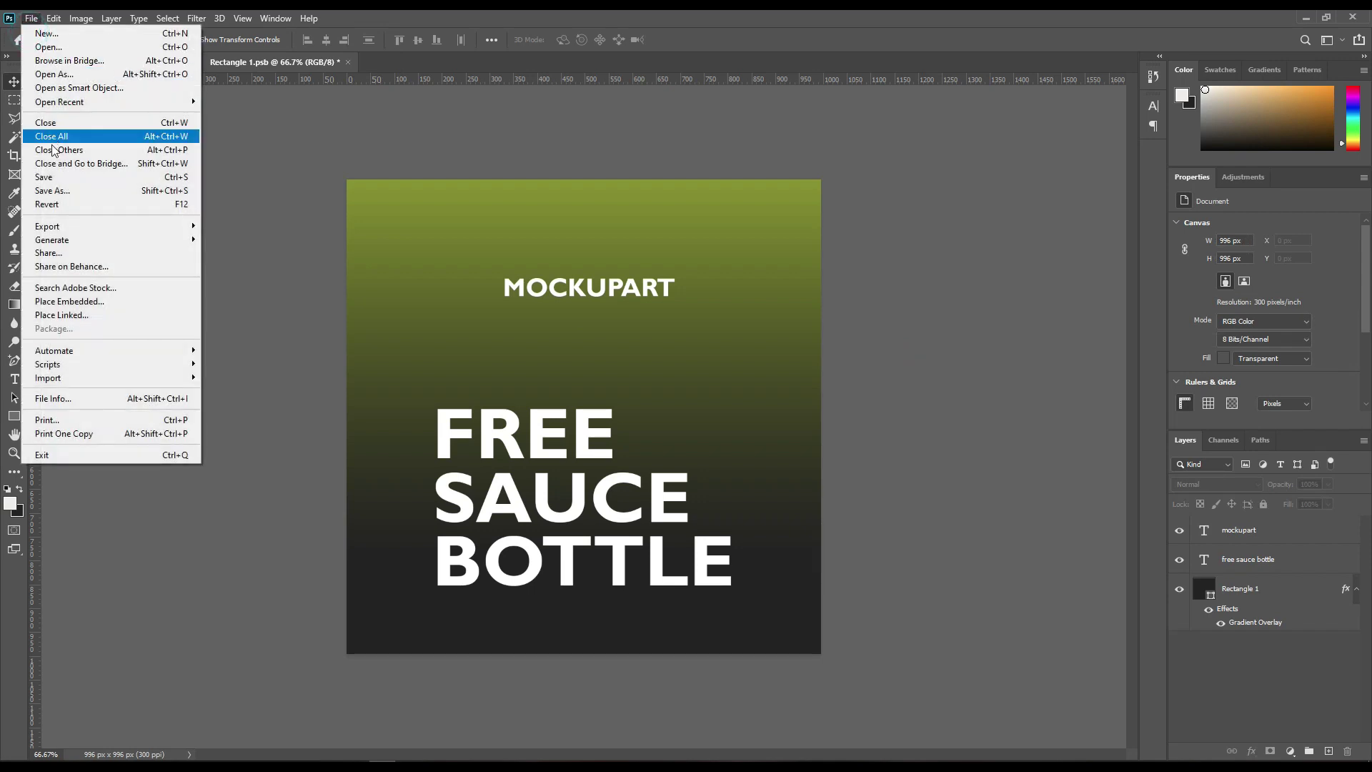
left_click(82, 178)
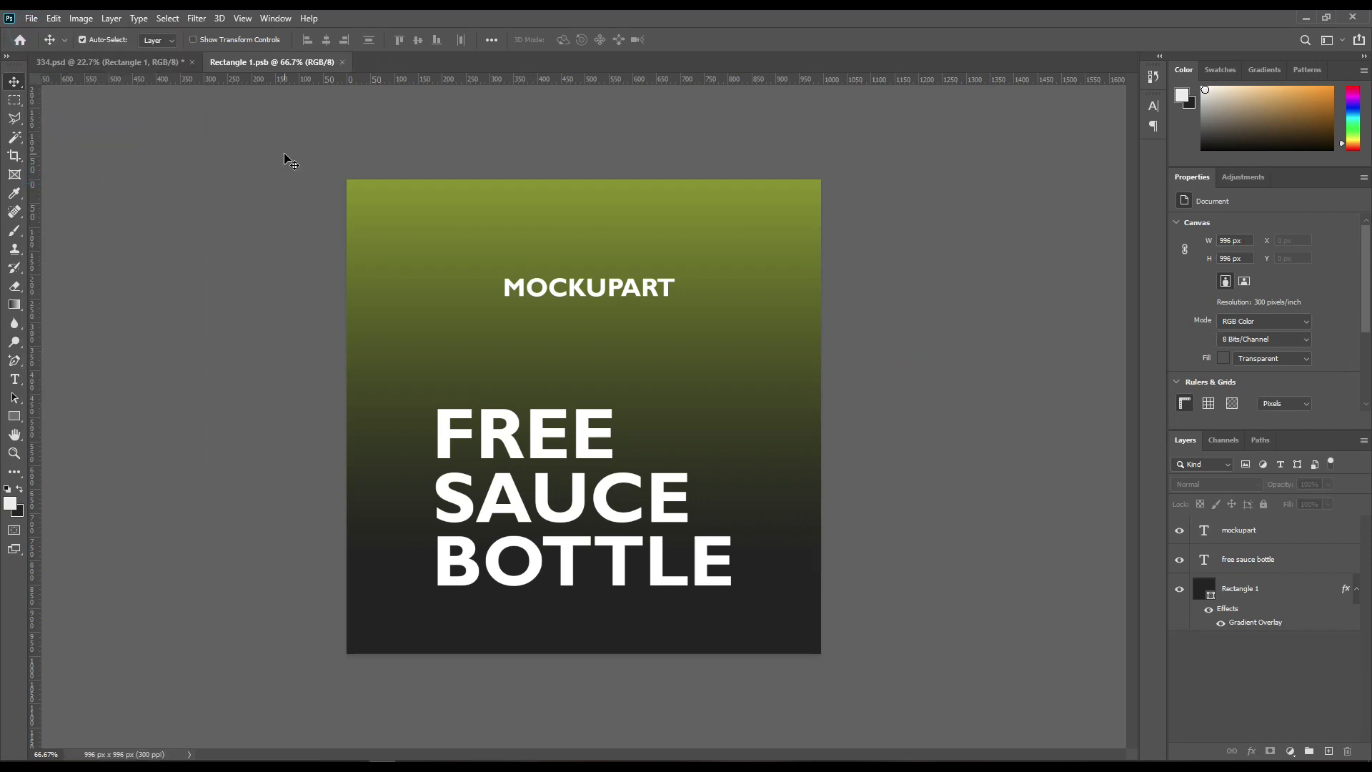
key("ctrl+Tab")
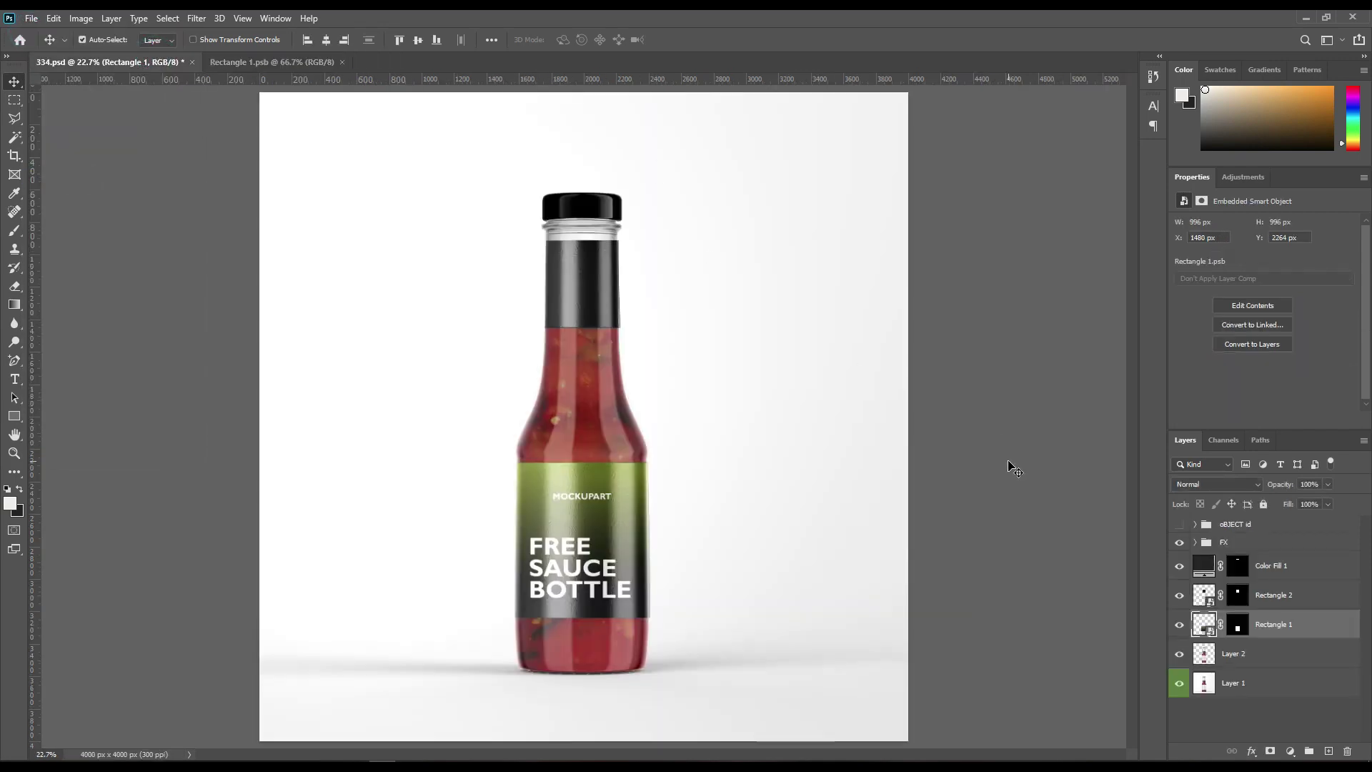
Step: Open the Rectangle 2 Smart Object's contents and give its rectangle the Gradient Overlay layer style copied from Rectangle 1
double_click(1205, 597)
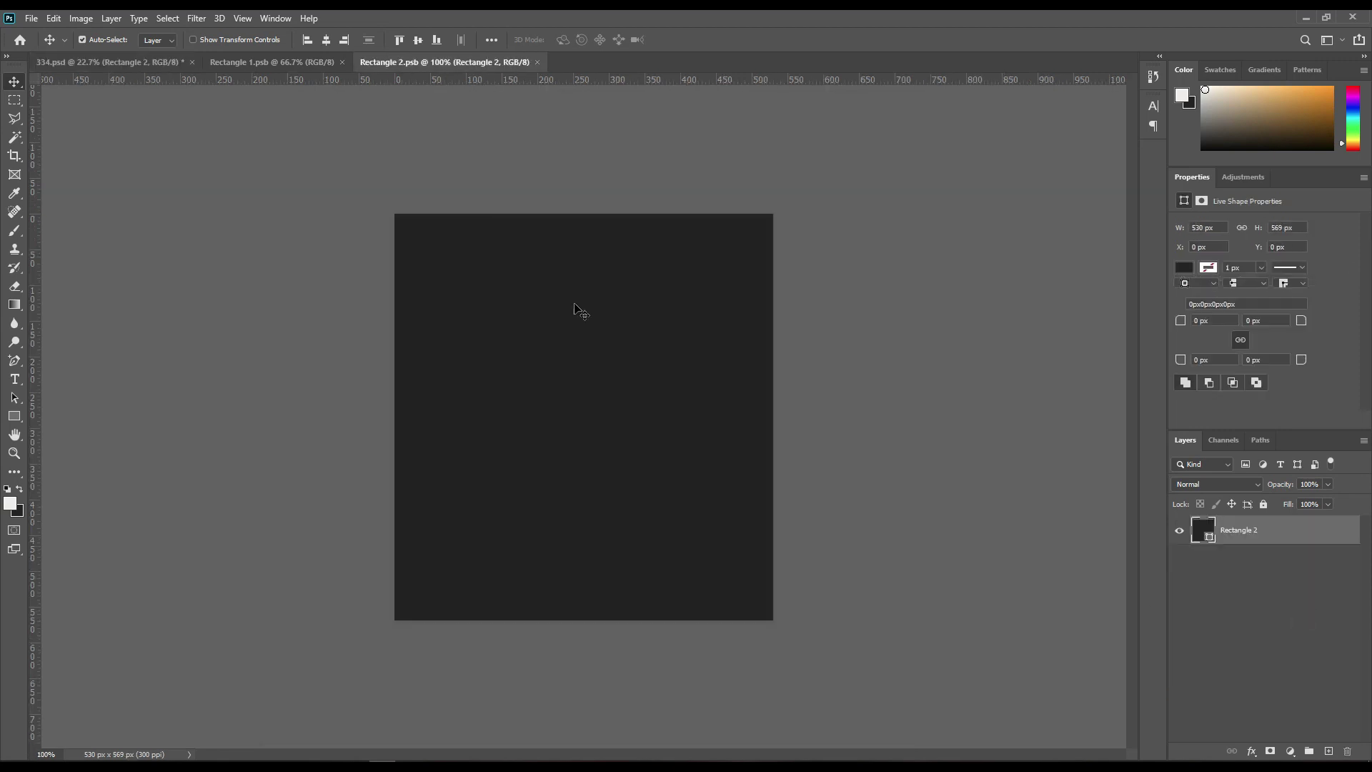
left_click(293, 64)
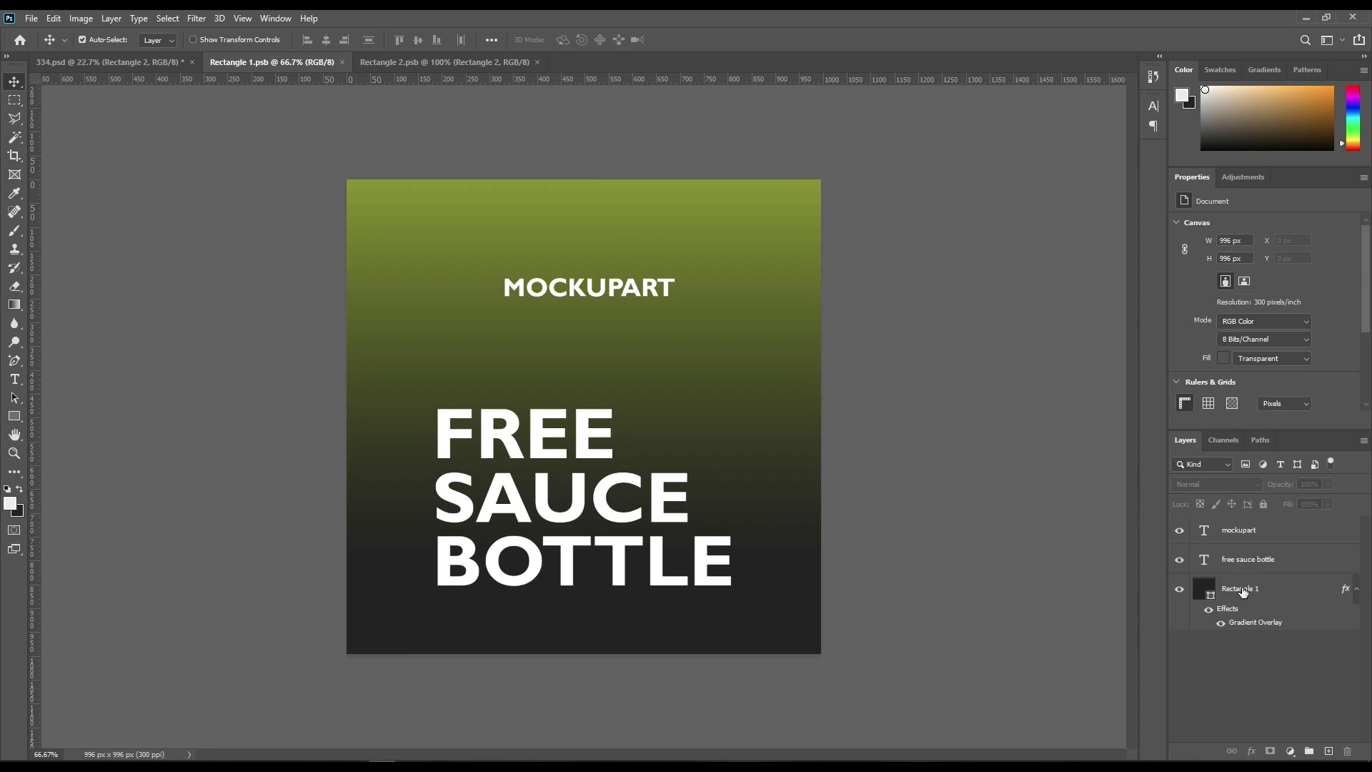
left_click(1244, 590)
right_click(1244, 590)
left_click(1102, 481)
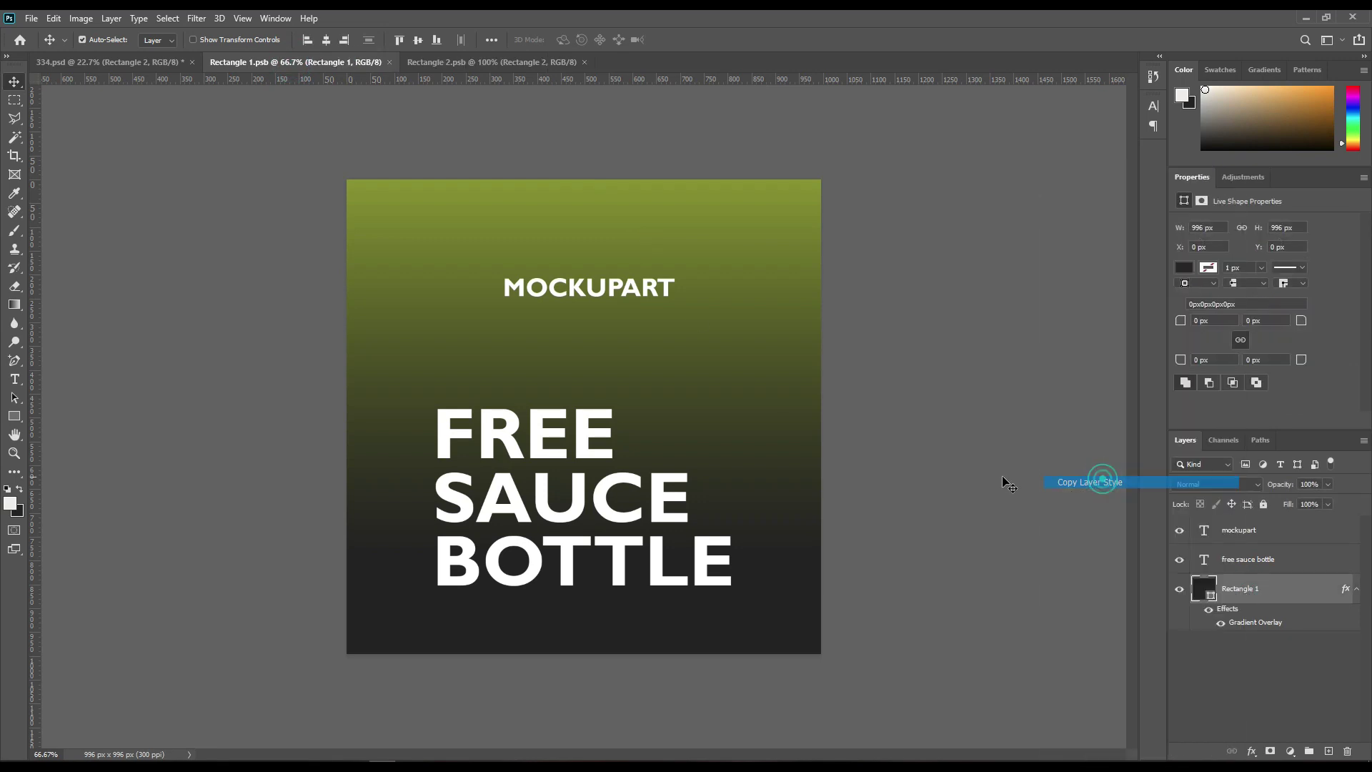
left_click(504, 61)
right_click(1264, 530)
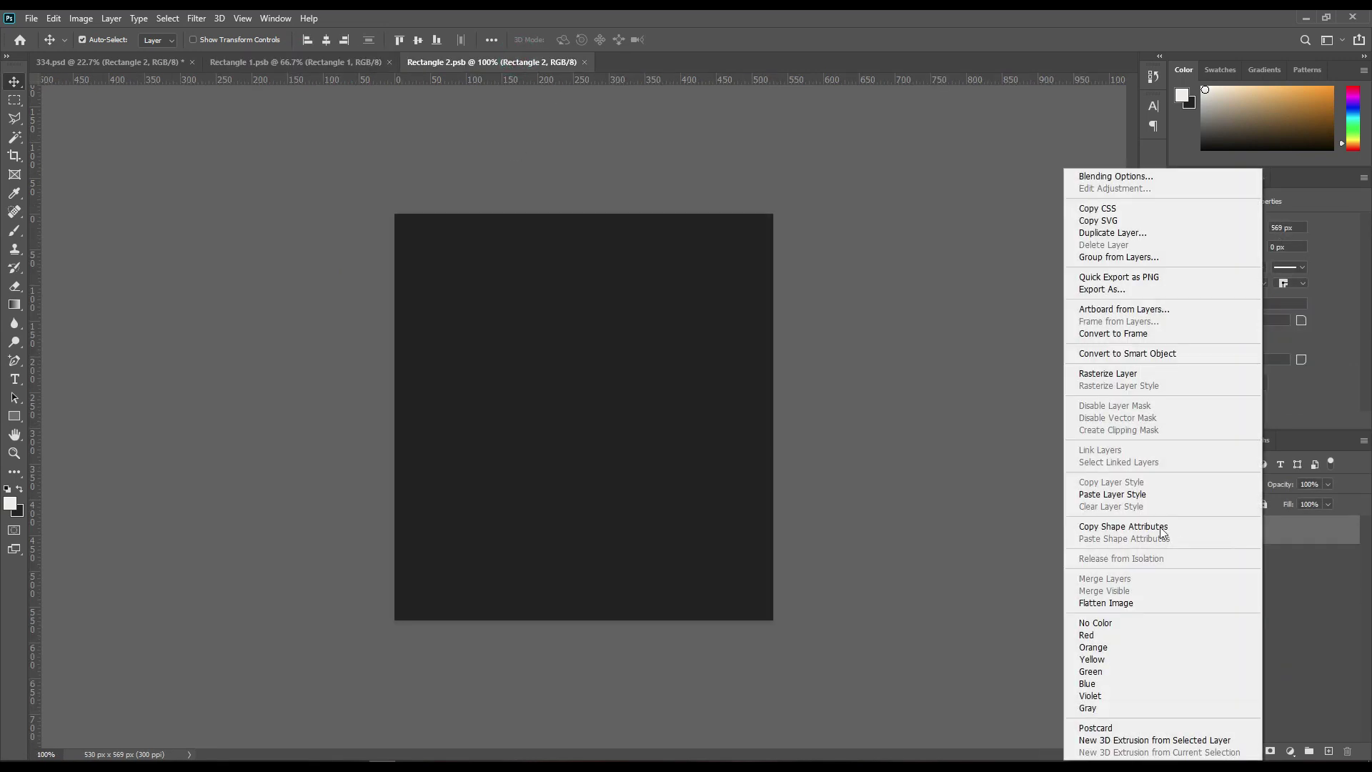
left_click(1115, 494)
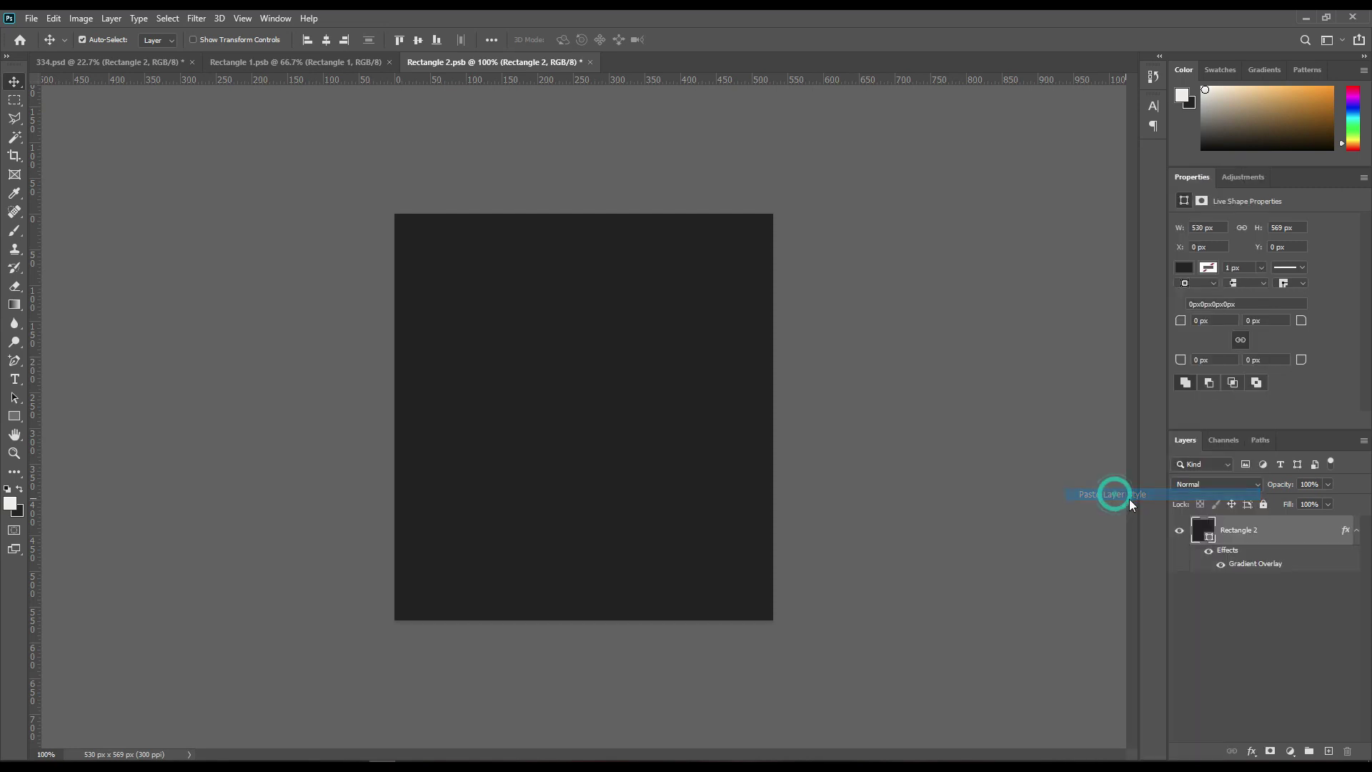
Step: Copy the MOCKUPART and FREE SAUCE BOTTLE text layers from Rectangle 1.psb into Rectangle 2.psb
left_click(295, 62)
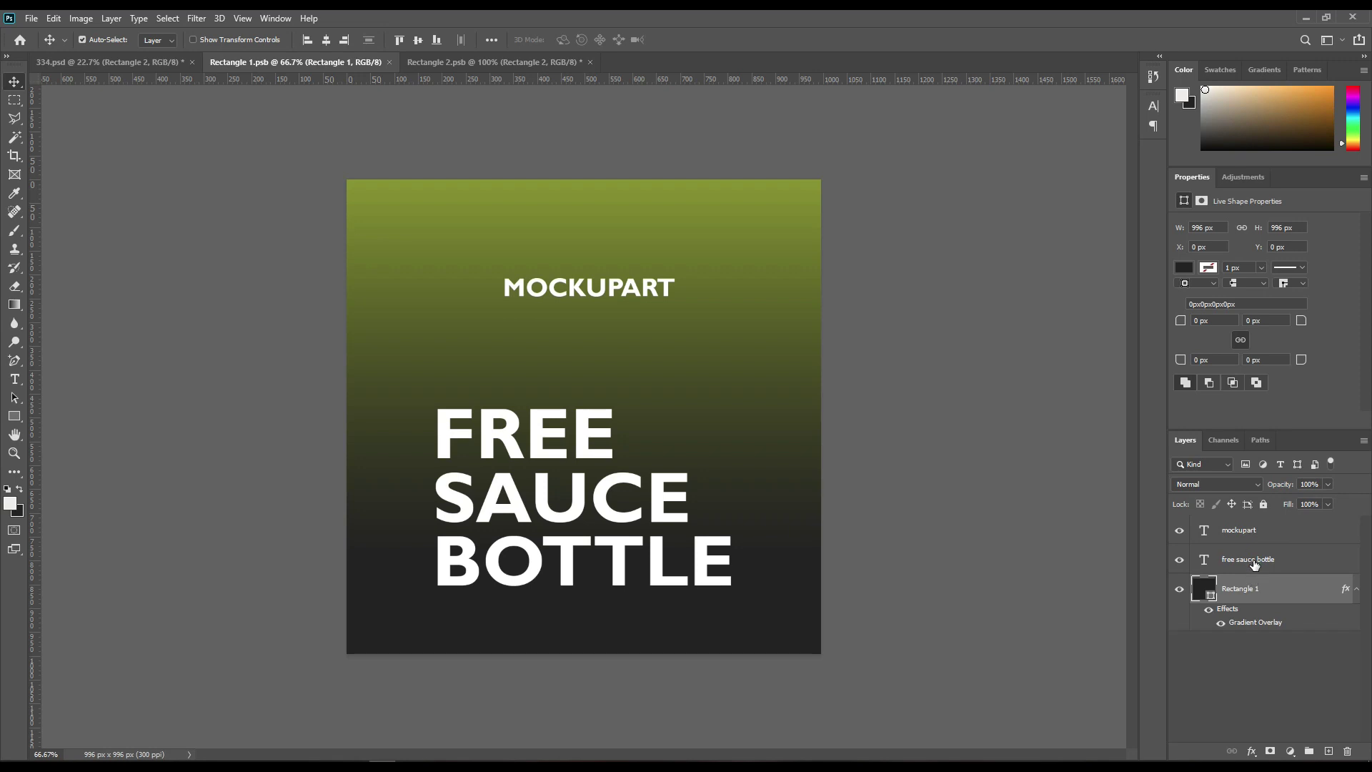
left_click(1254, 565)
left_click(1286, 530, "shift")
left_click_drag(864, 400, 743, 361)
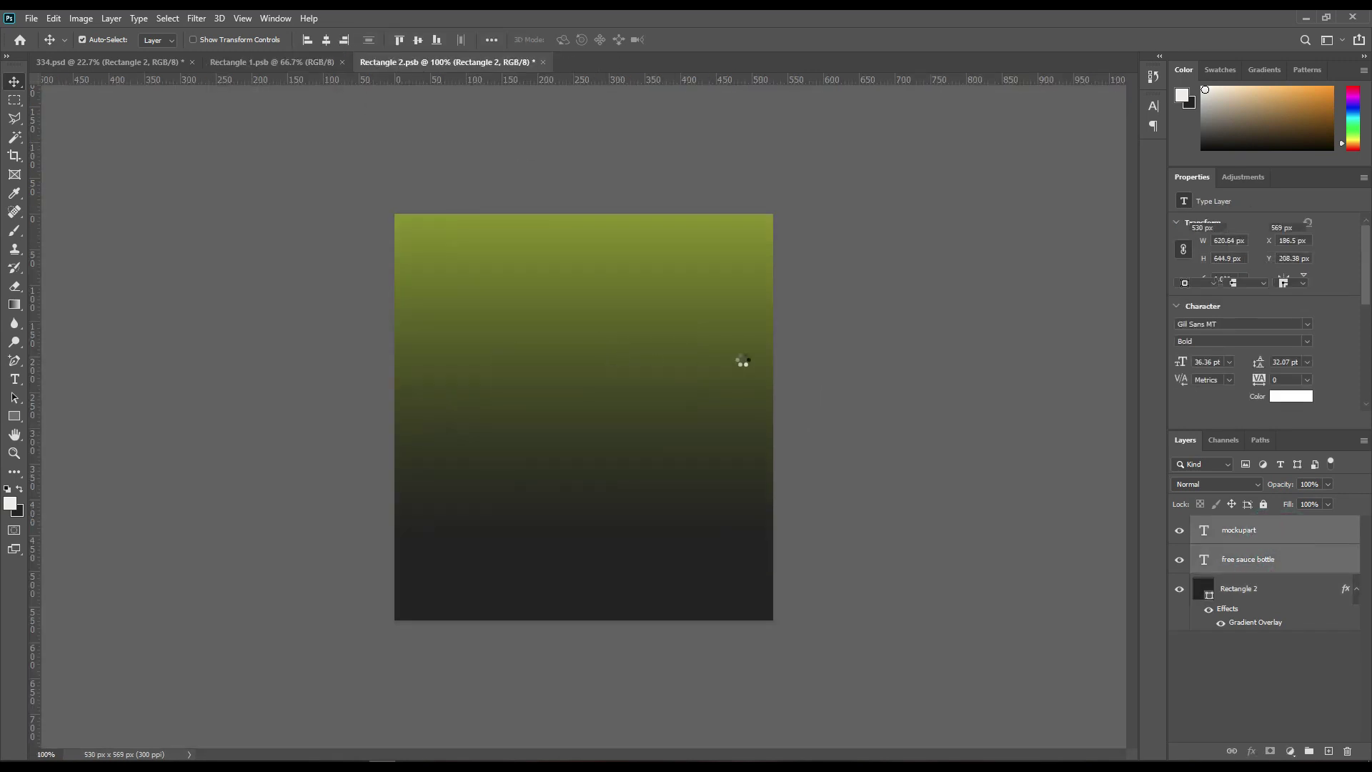
Step: Scale both copied text layers together to about 50% and center them on the neck label
key("ctrl+t")
left_click_drag(834, 361, 619, 363)
left_click_drag(609, 433, 689, 491)
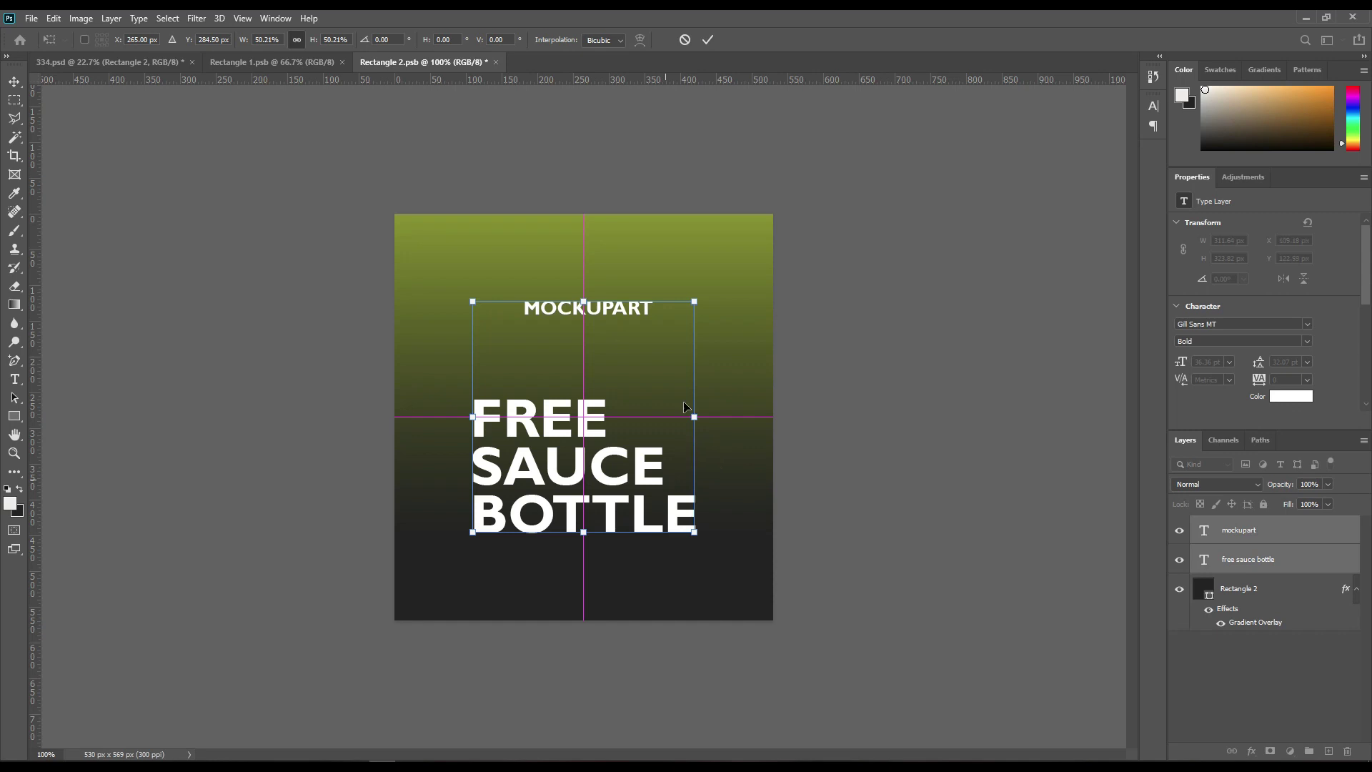
left_click(707, 39)
left_click(782, 138)
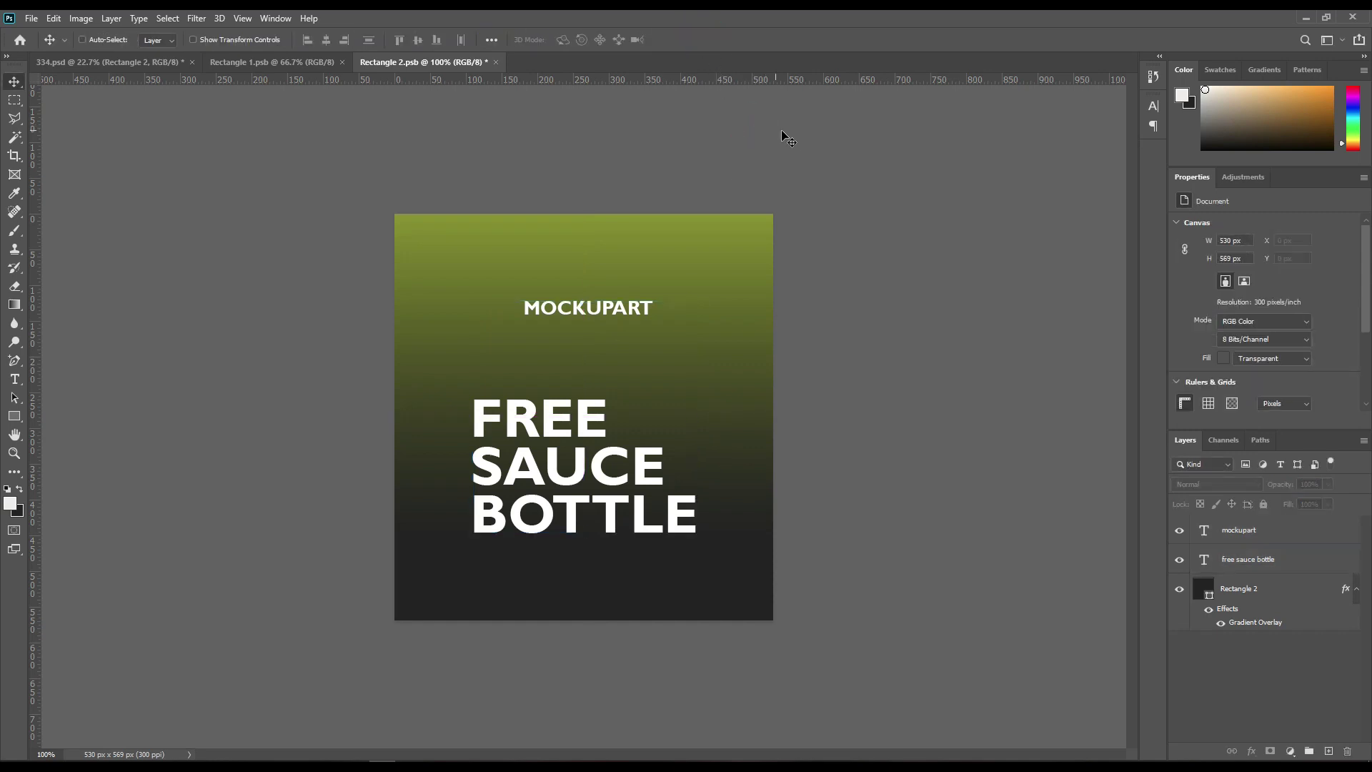
Step: Save the Rectangle 2.psb neck label contents and return to the 334.psd mockup
left_click(27, 19)
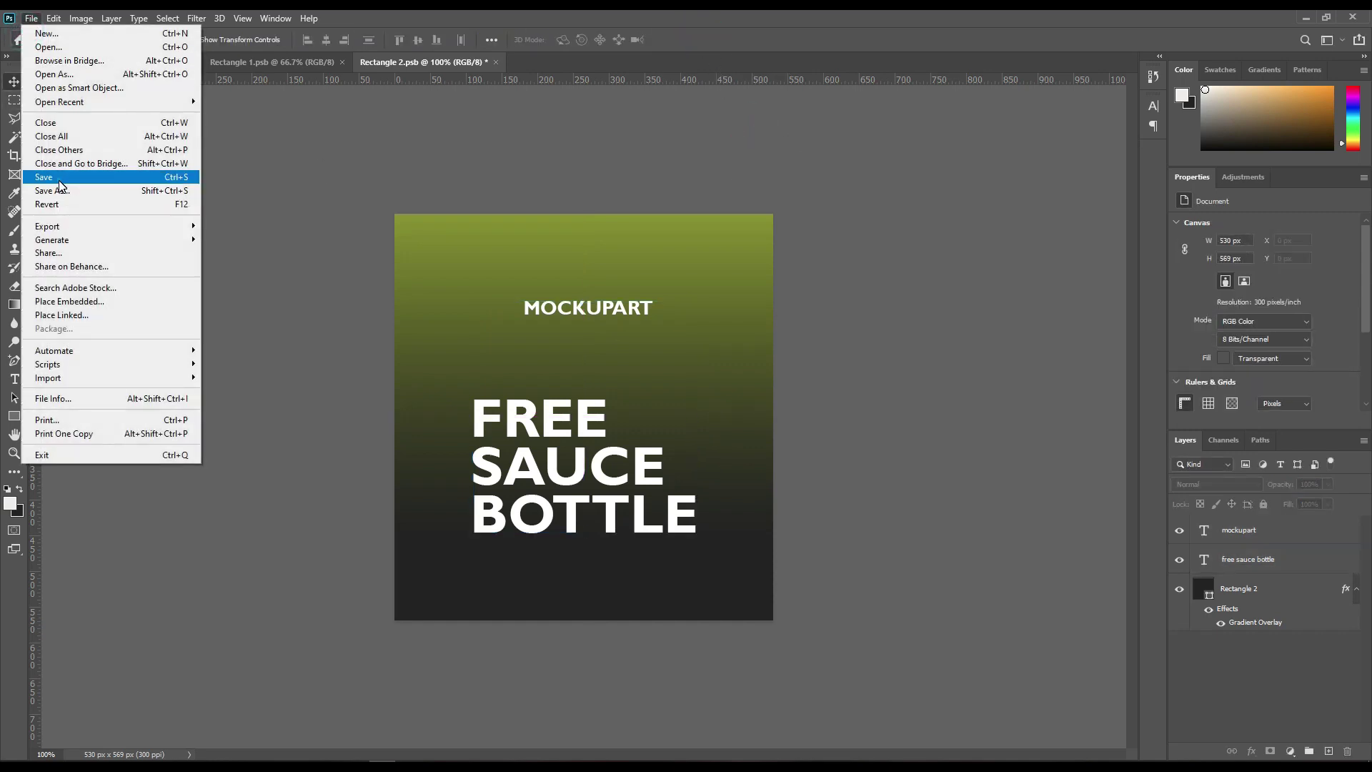
left_click(58, 185)
left_click(134, 63)
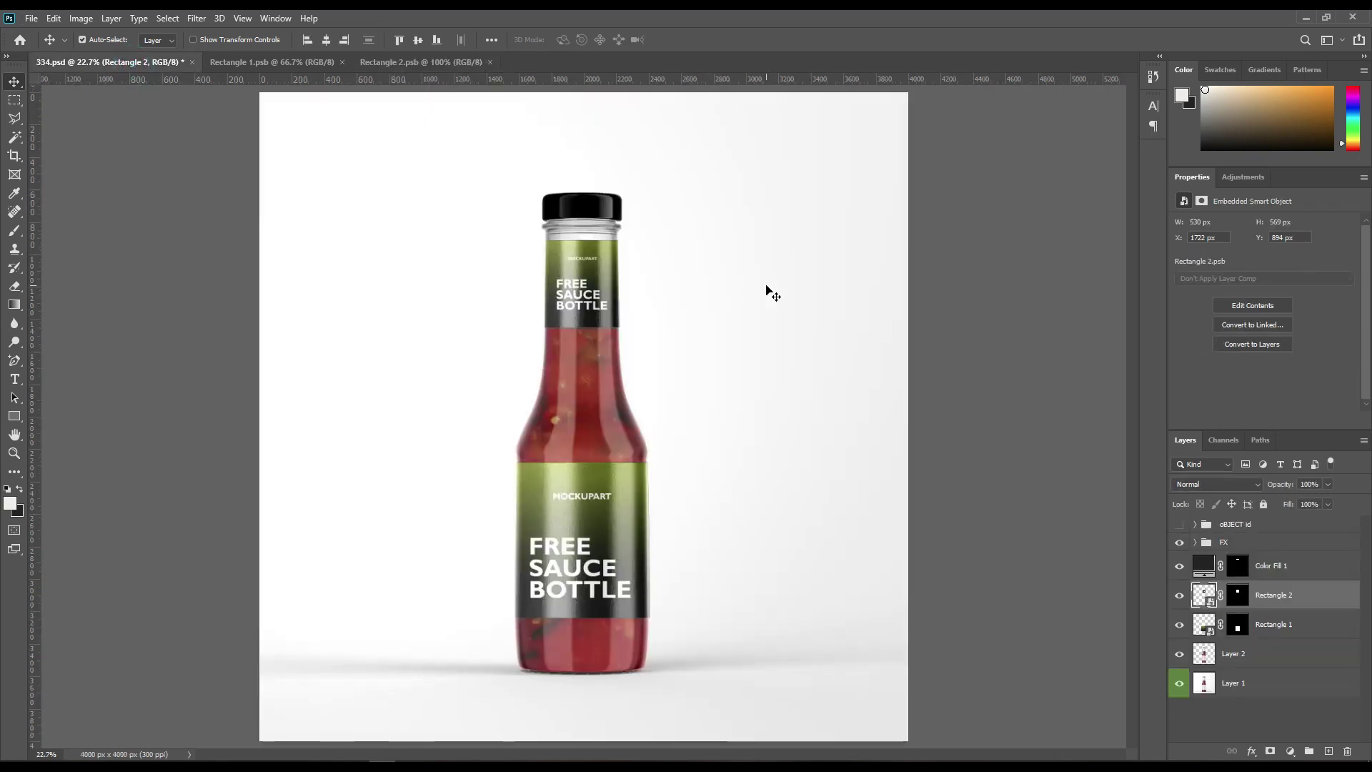
Step: Change the cap's Color Fill 1 to a brighter version of the label's yellow-green, about #98a82a
double_click(1205, 572)
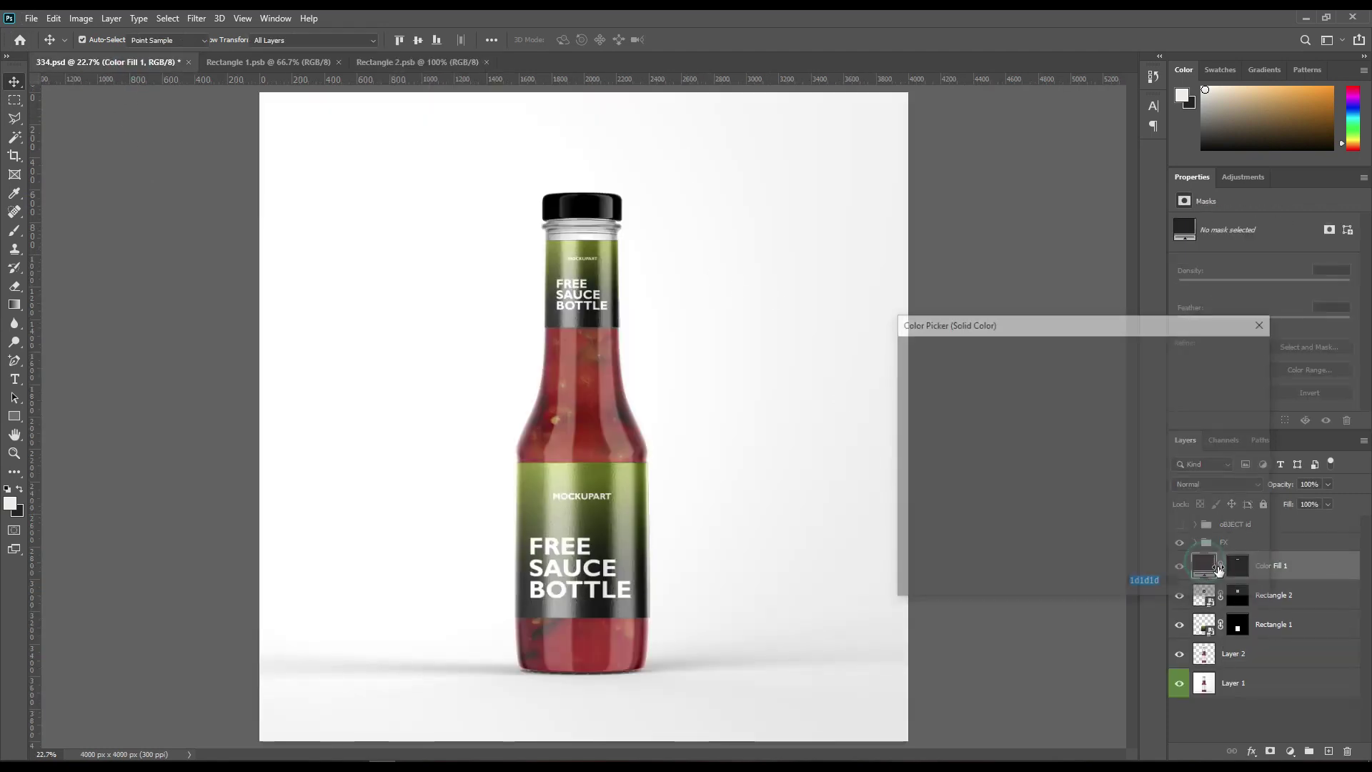
left_click(599, 470)
mouse_move(1080, 468)
left_mouse_down()
mouse_move(1033, 384)
mouse_move(1040, 420)
left_mouse_up()
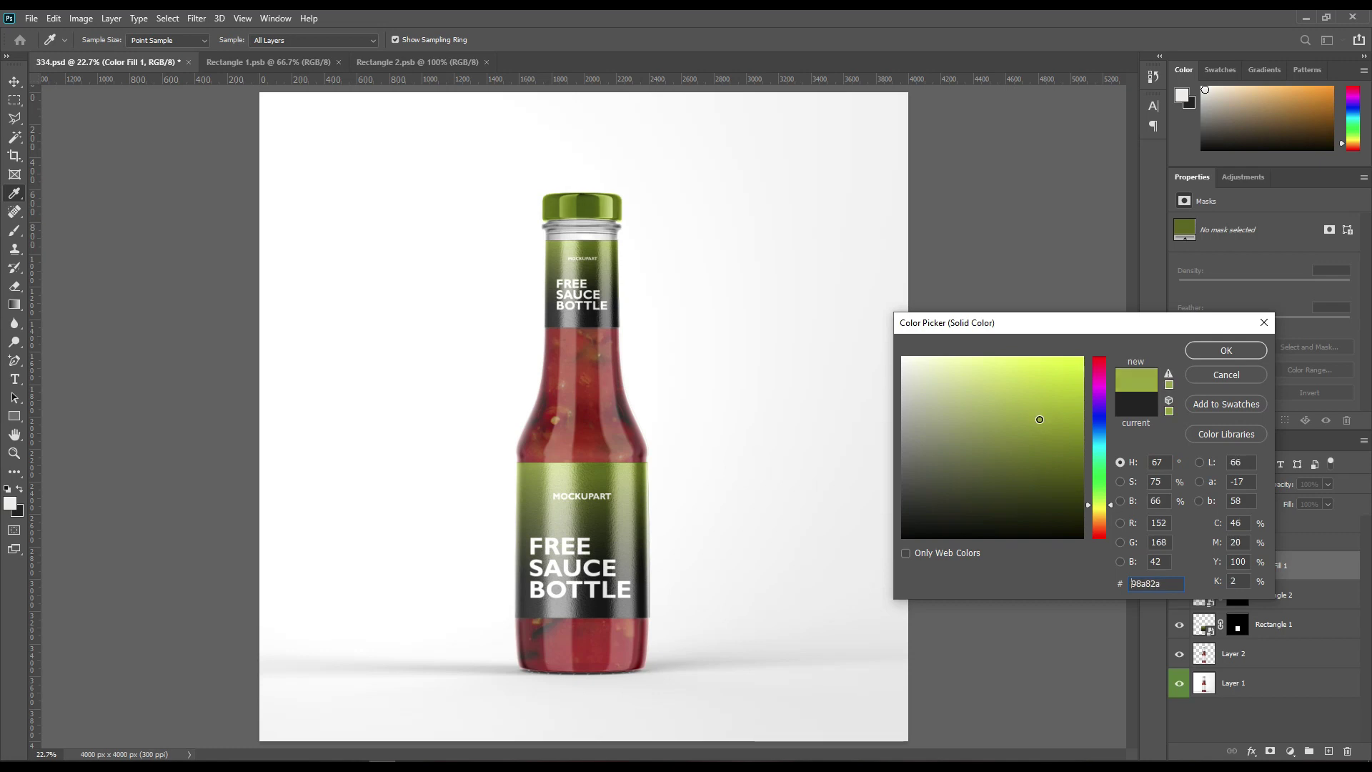
left_click(1227, 350)
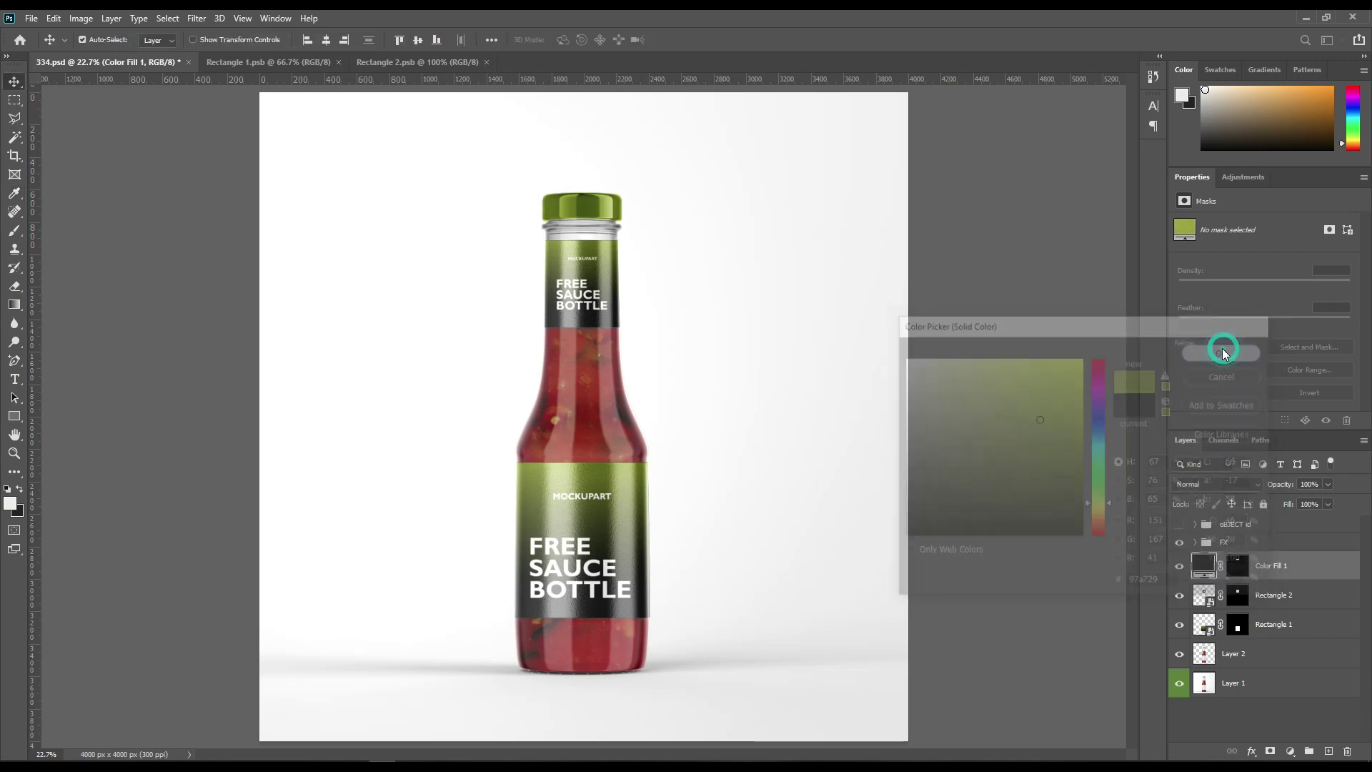
left_click(1258, 702)
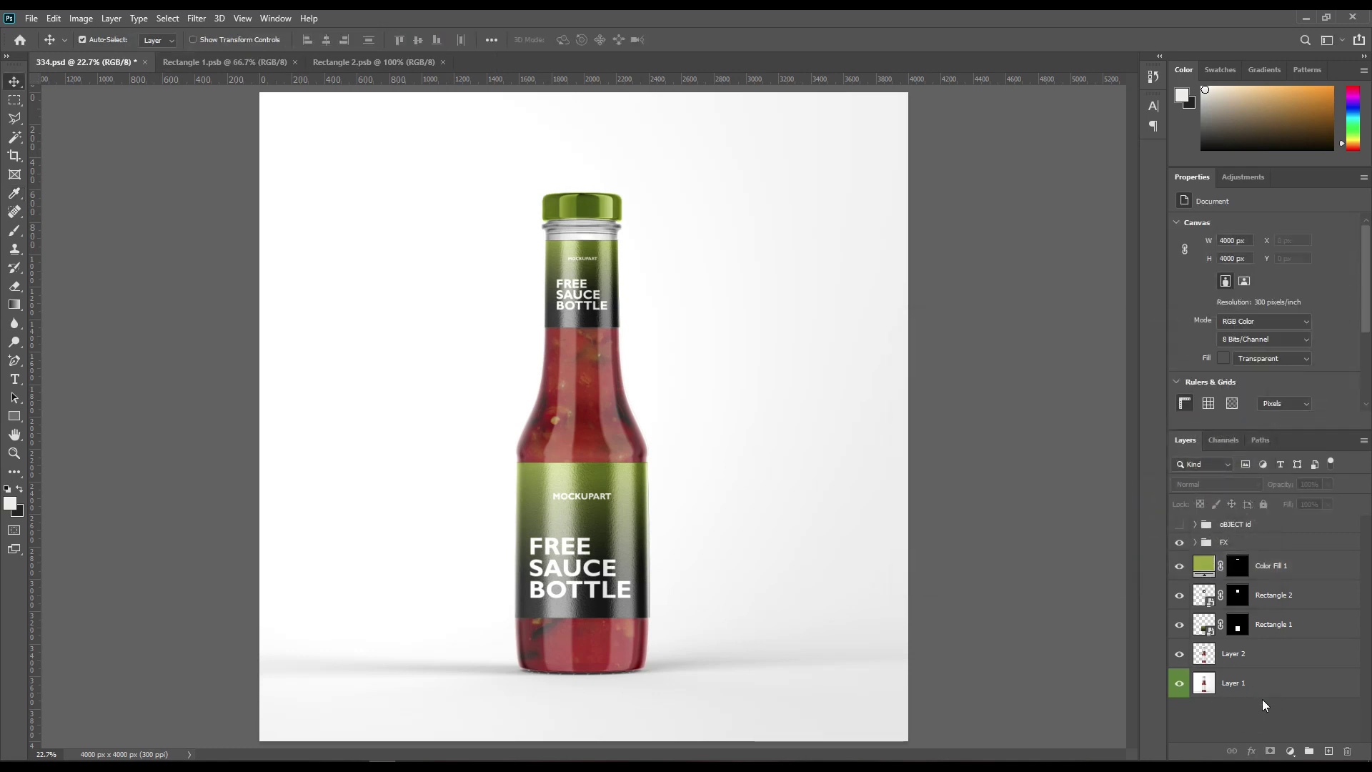
left_click(1256, 690)
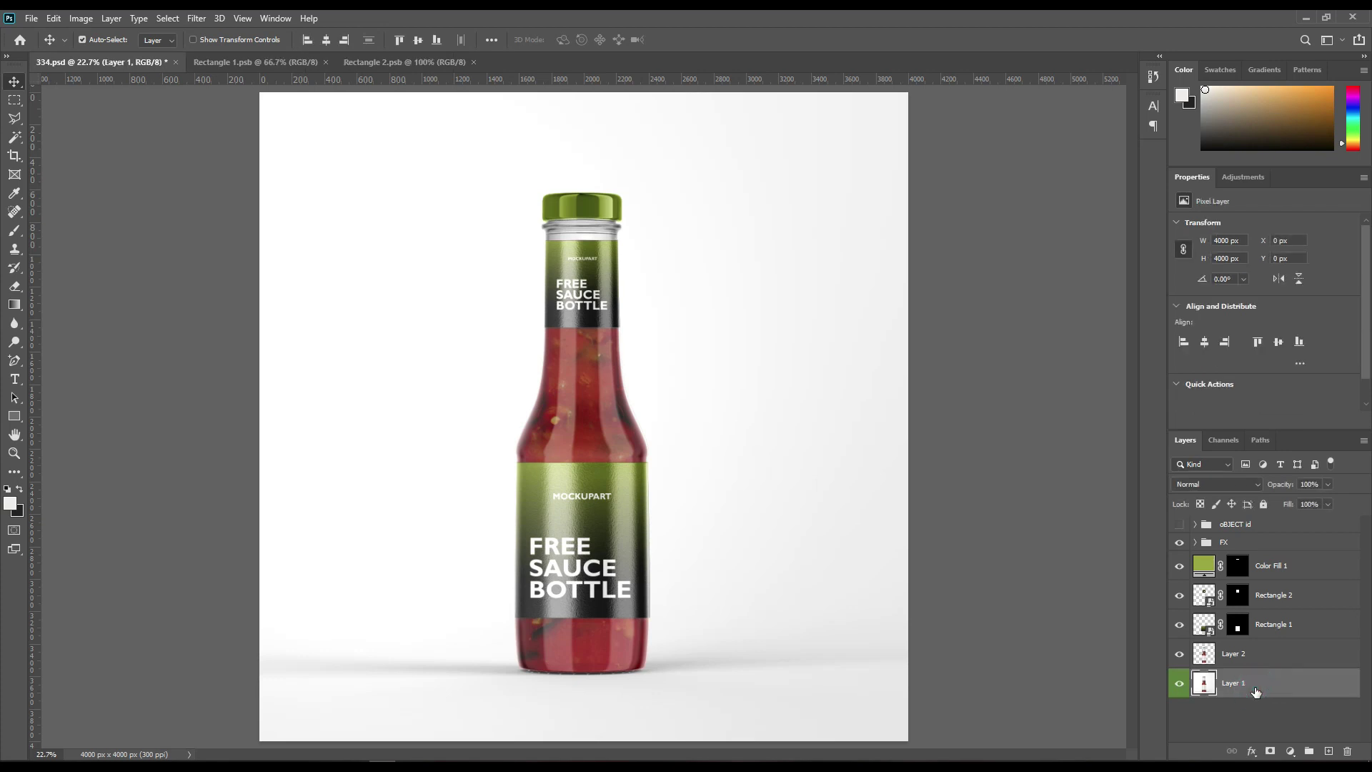
left_click(1291, 752)
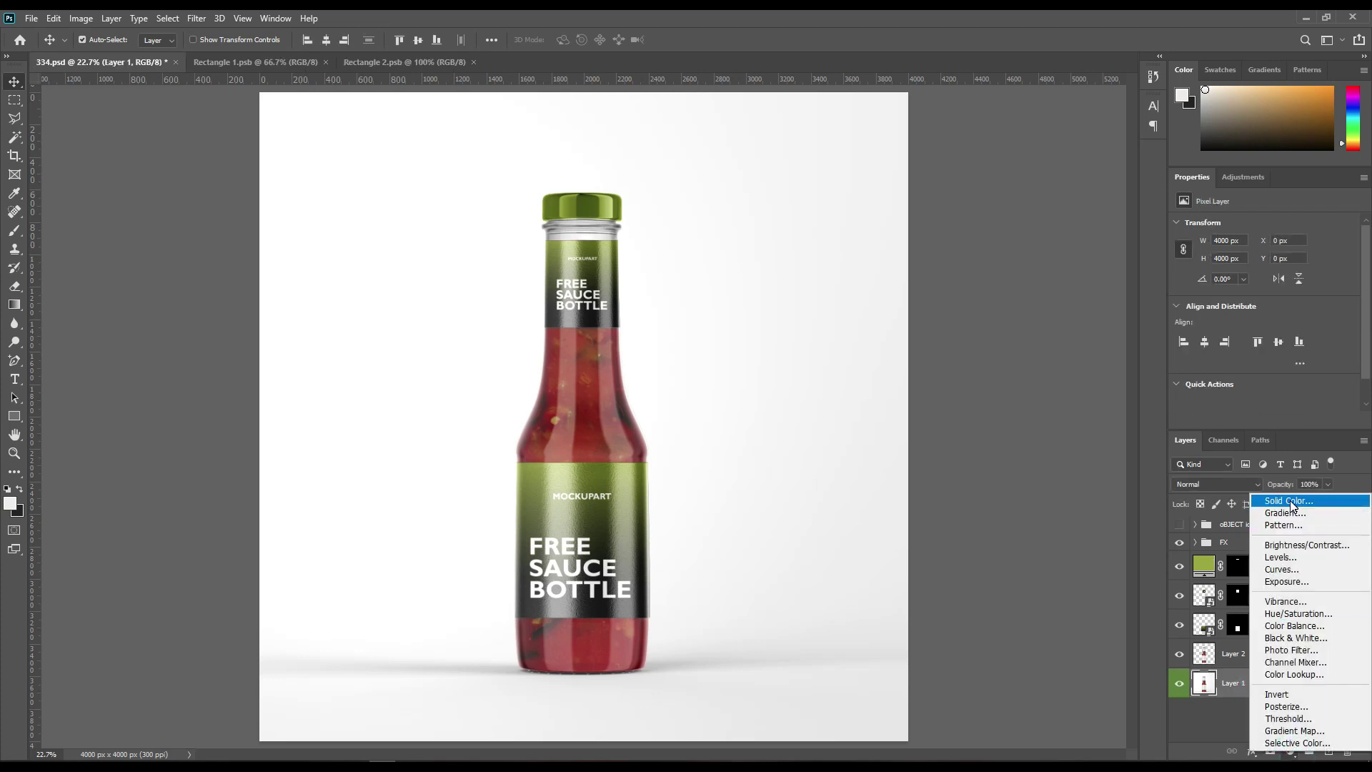
left_click(1199, 734)
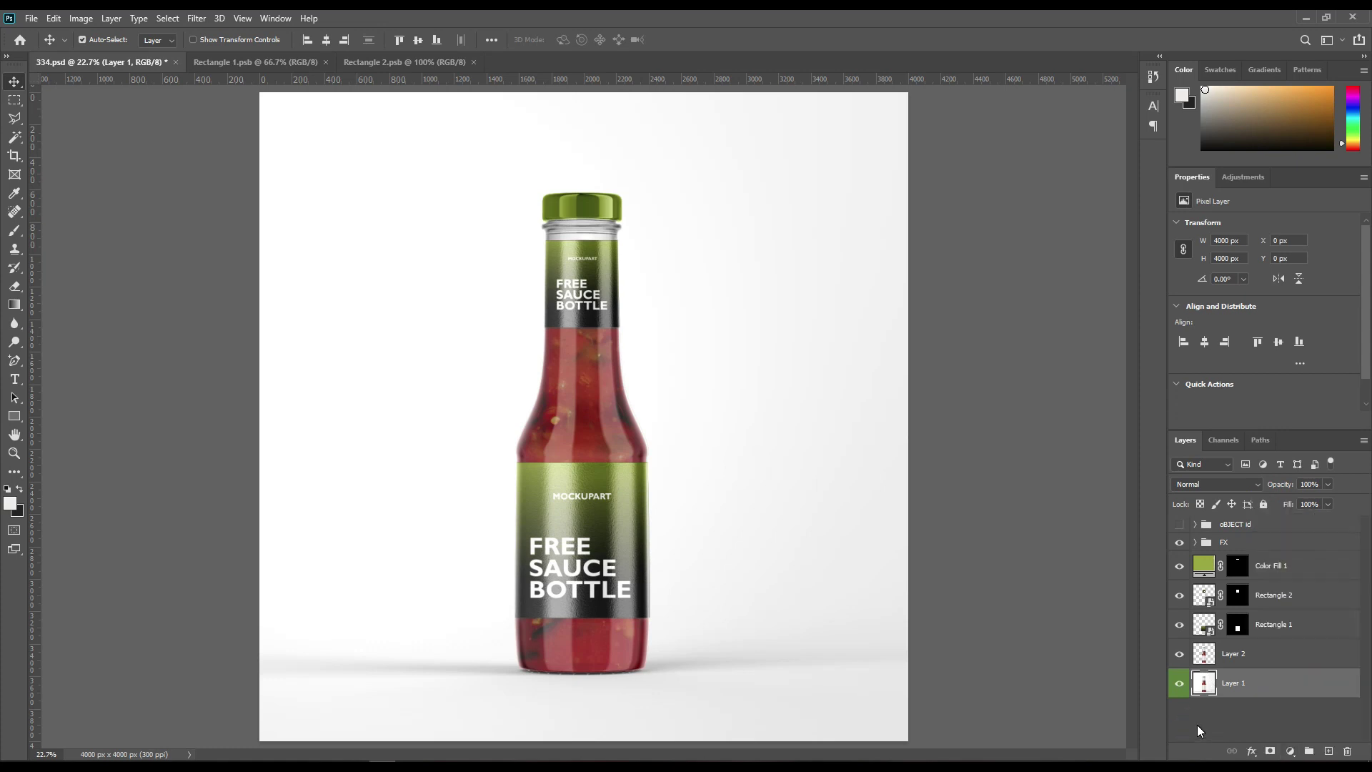